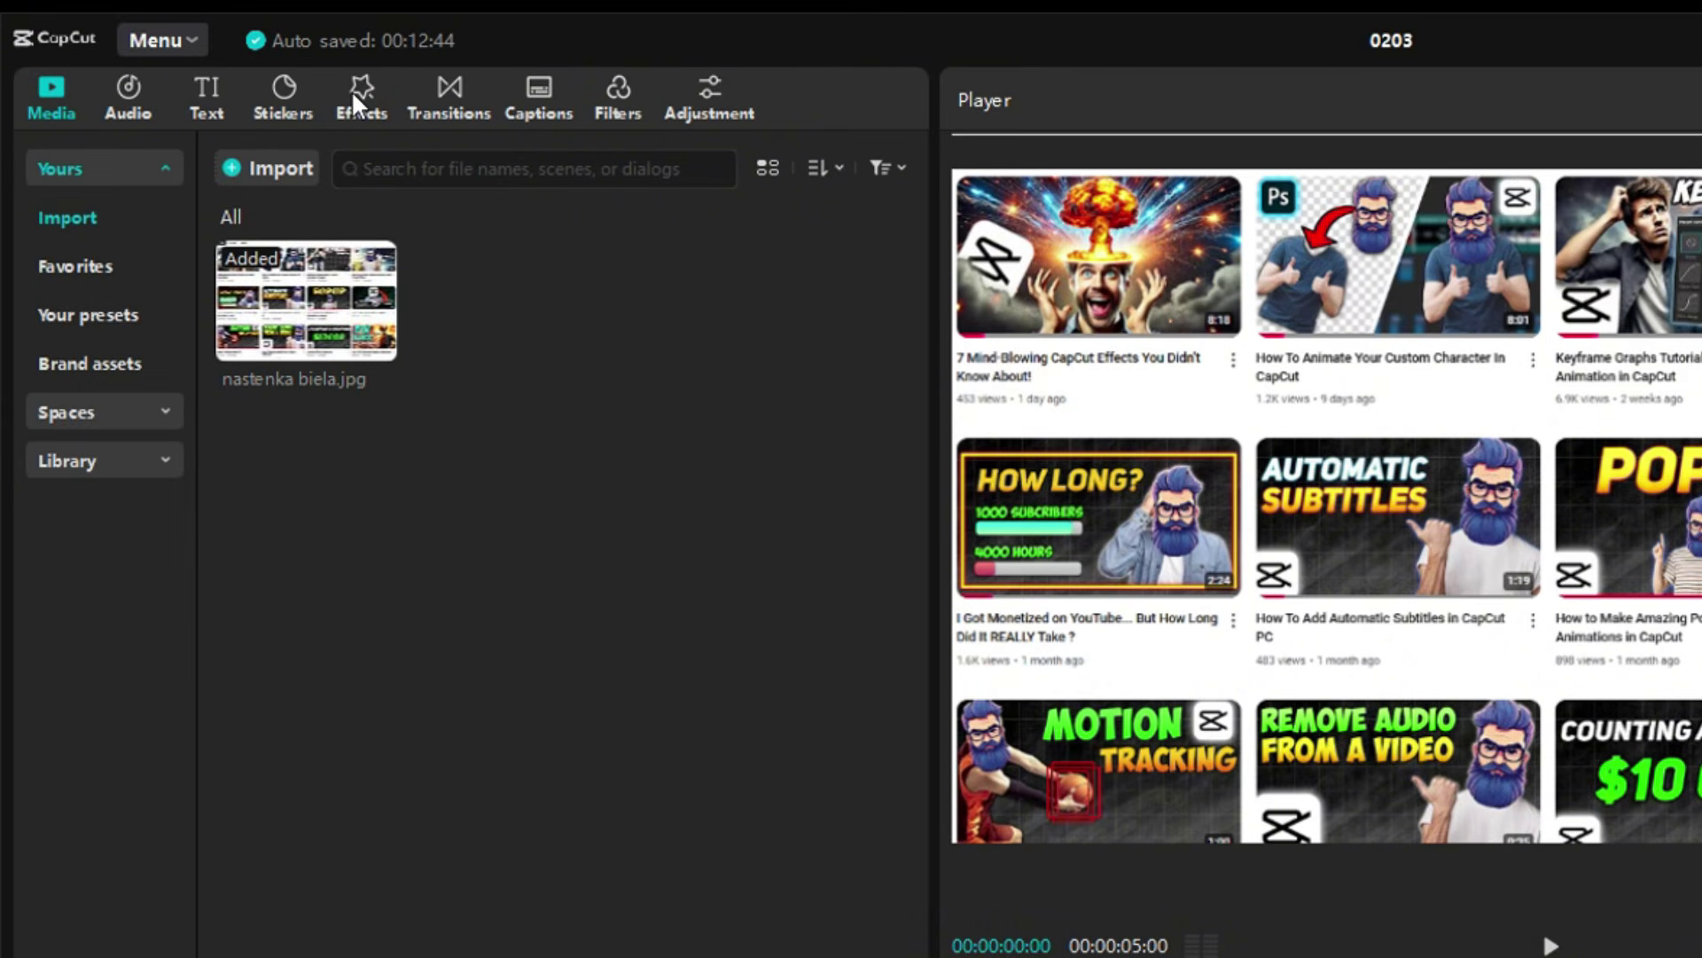
Find the Player 3 video effect and place it on the timeline above the start of the nastenka biela.jpg clip
click(351, 89)
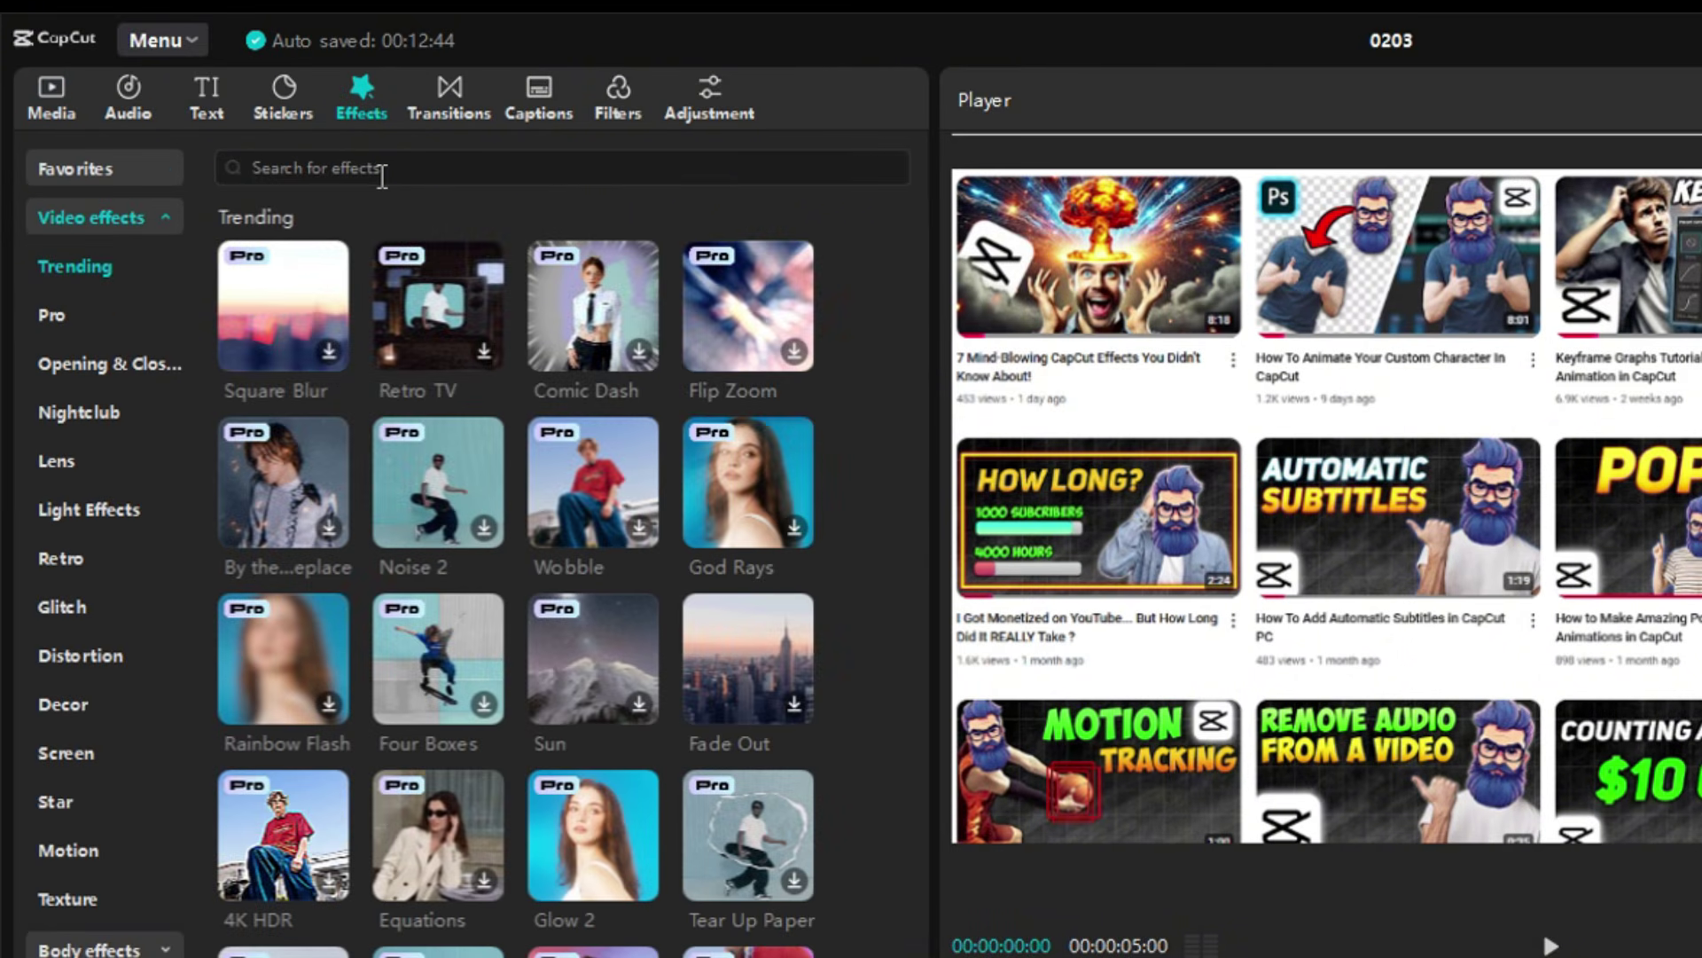
click(382, 169)
text(player3)
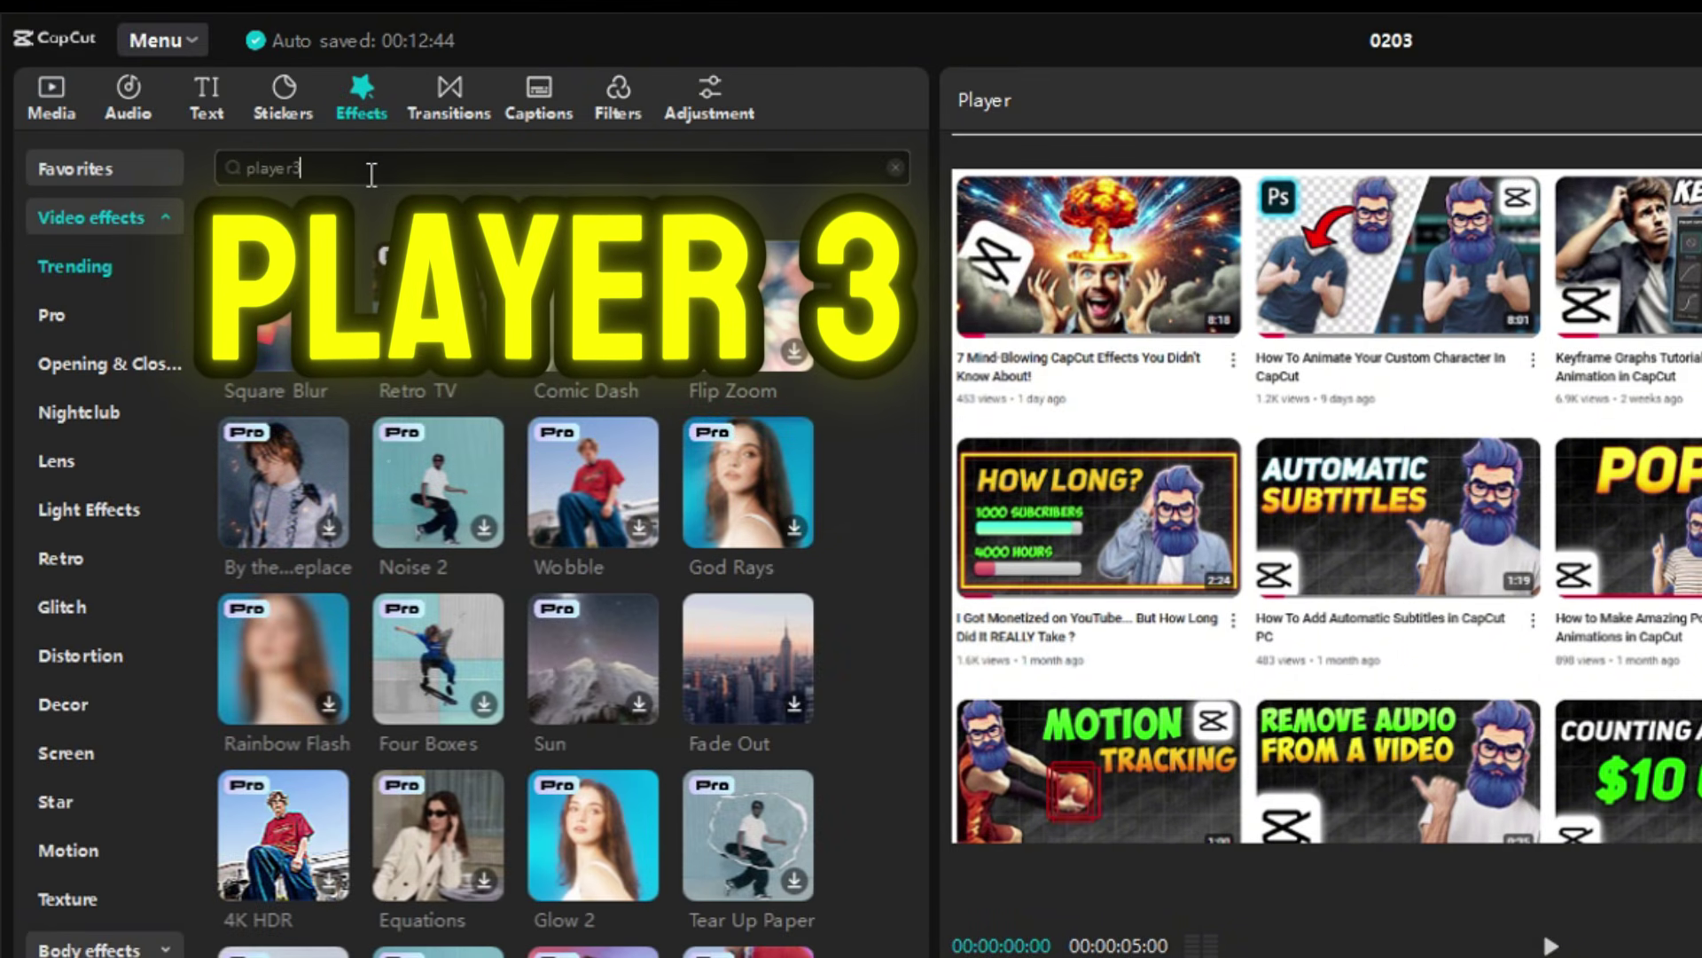
key(Return)
drag(259, 298, 268, 957)
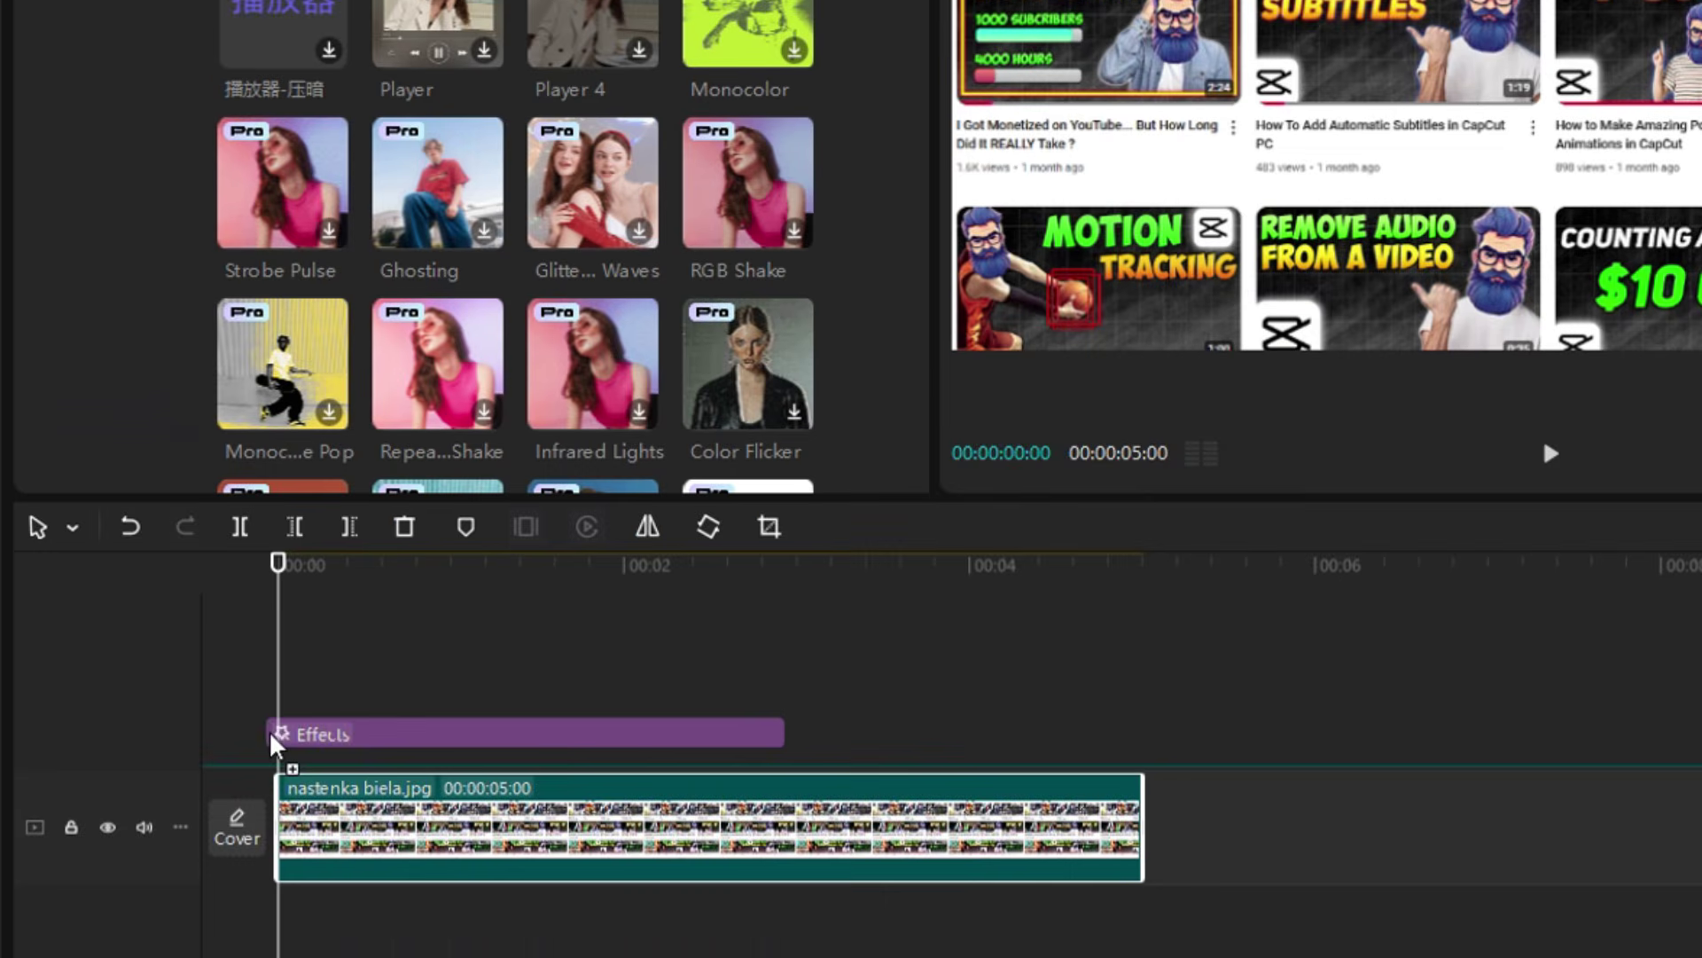
drag(268, 730, 269, 732)
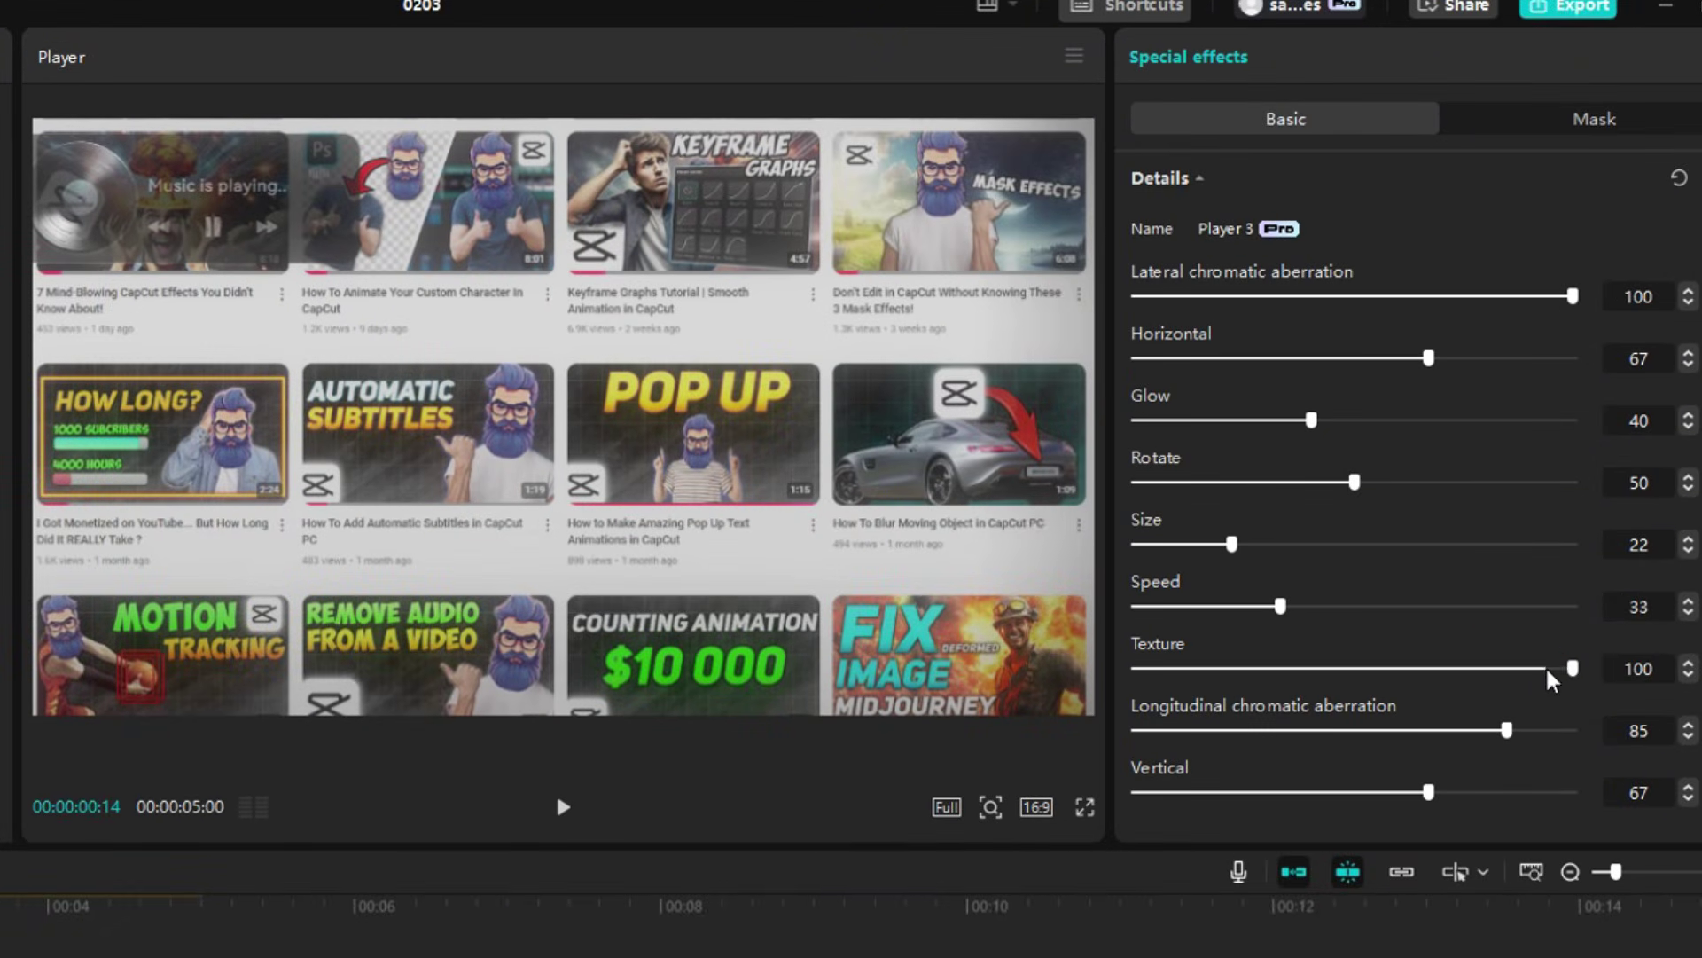
Set the Player 3 effect's Texture and Glow to 0 and its Speed to 100
drag(1548, 674, 864, 678)
drag(1310, 420, 1136, 419)
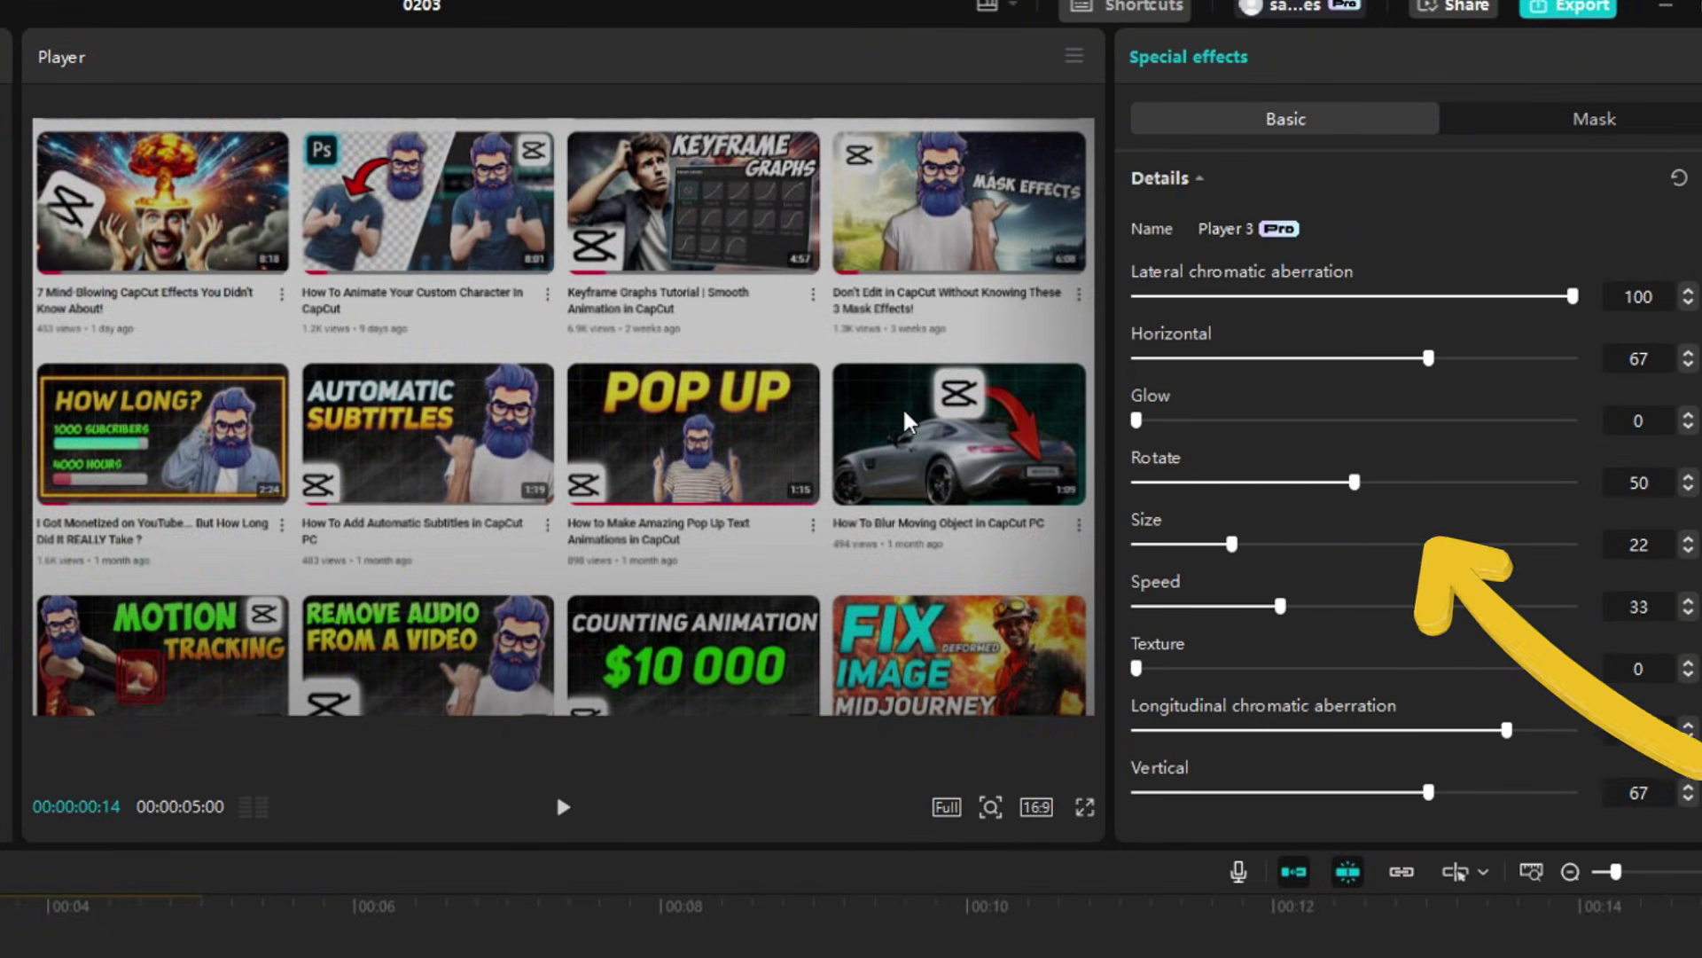
mouse_move(135, 692)
mouse_down()
mouse_move(88, 692)
mouse_move(140, 693)
mouse_up()
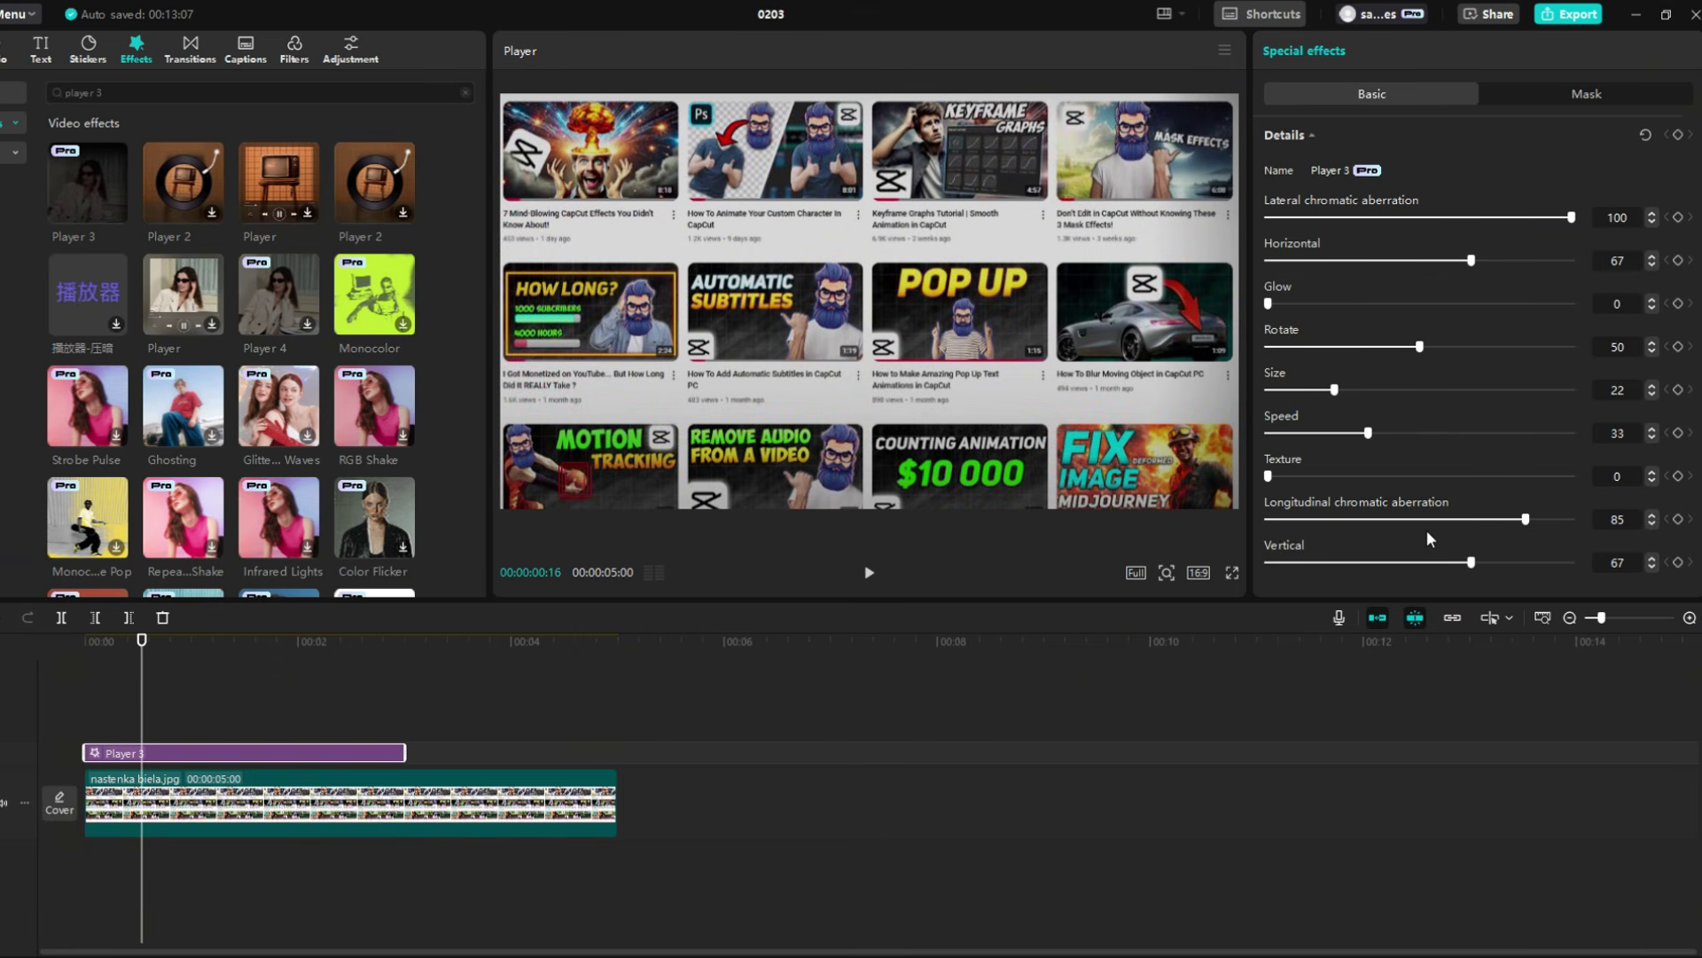
drag(1369, 437, 1605, 440)
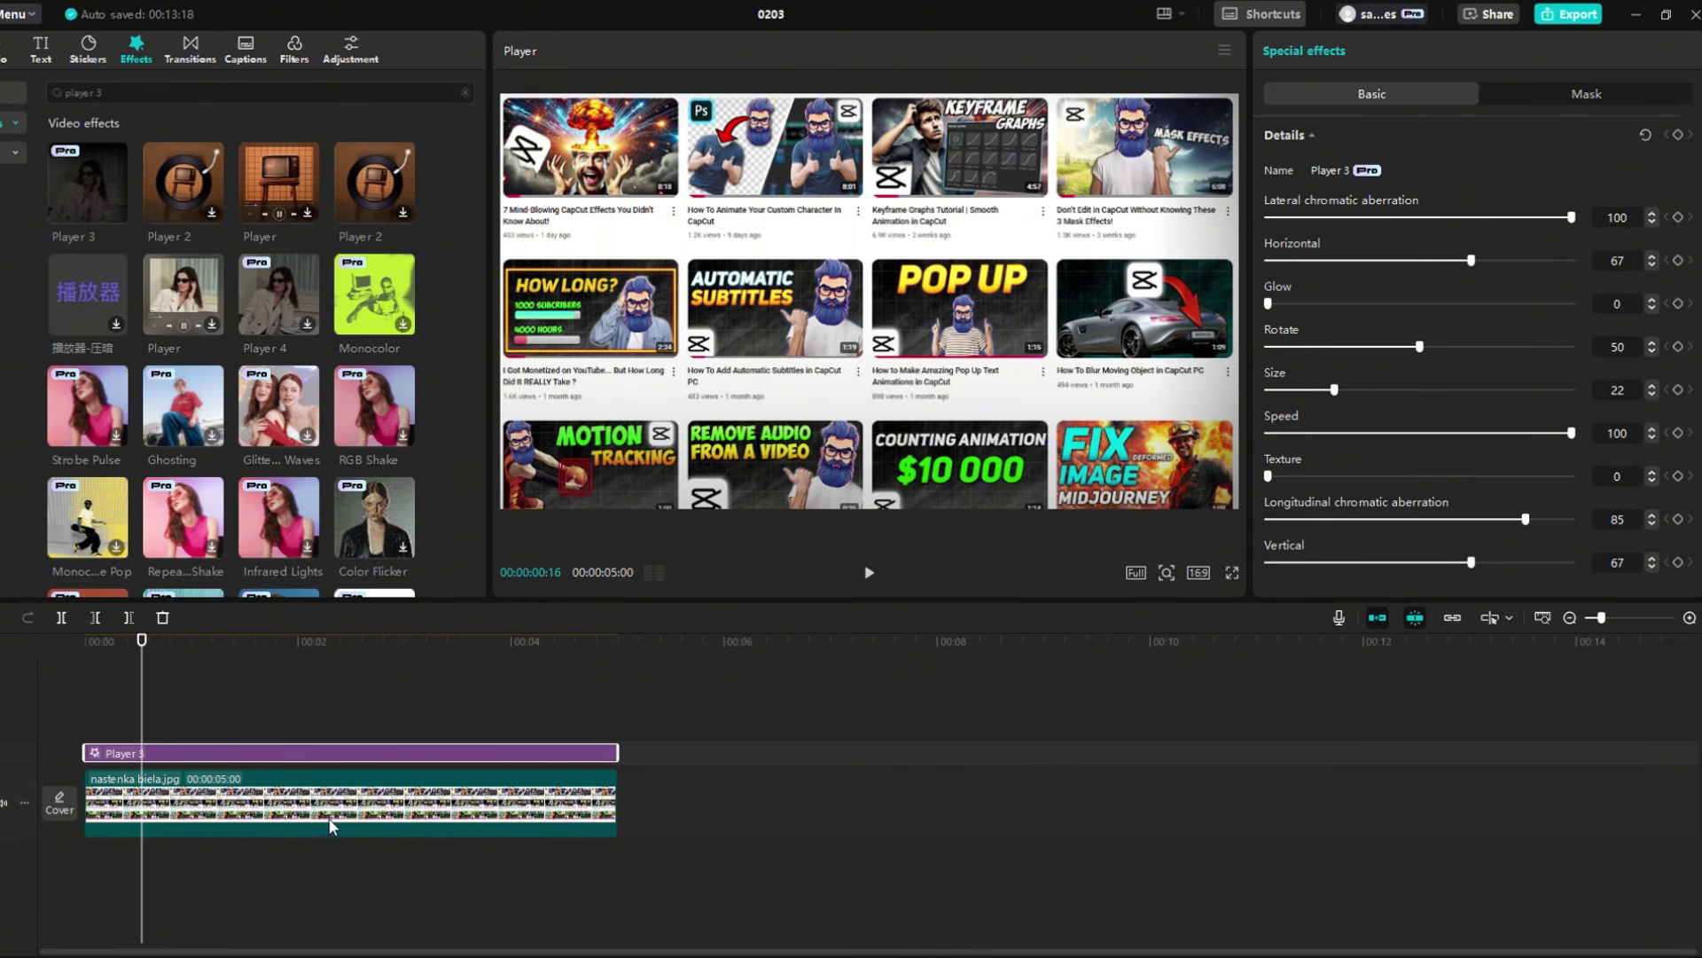
Place a 17-frame copy of the image clip before the original and extend the Player 3 effect to the end of both clips
drag(332, 825, 802, 822)
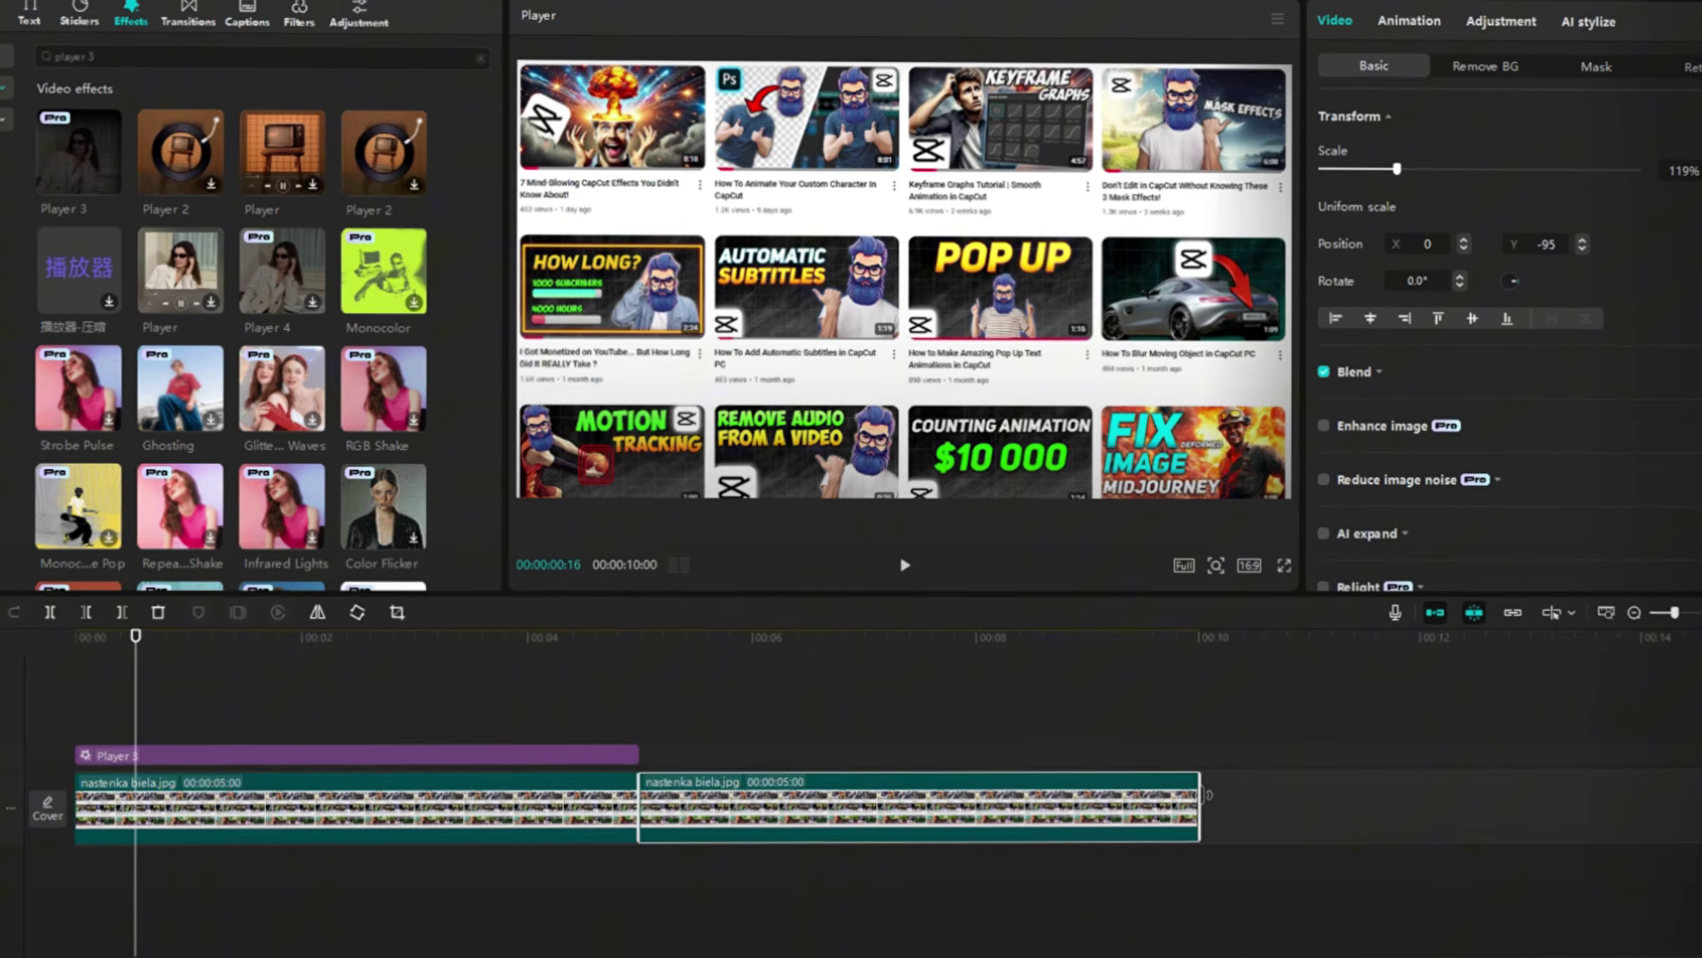
drag(1151, 803, 96, 797)
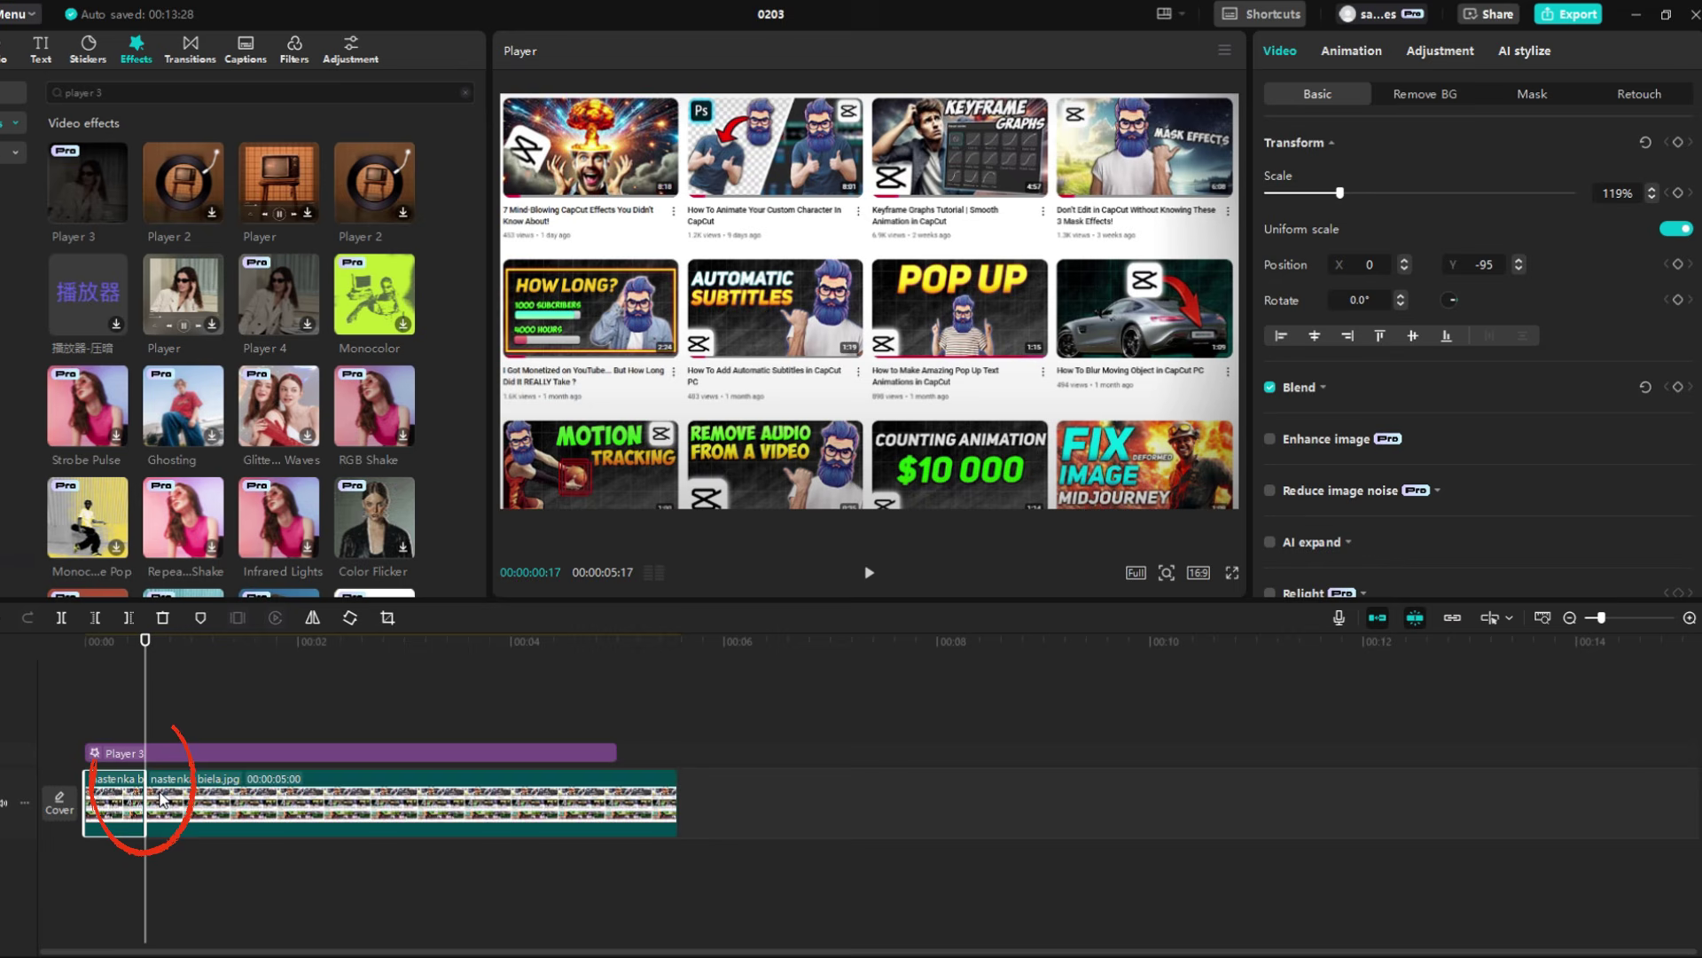
click(162, 799)
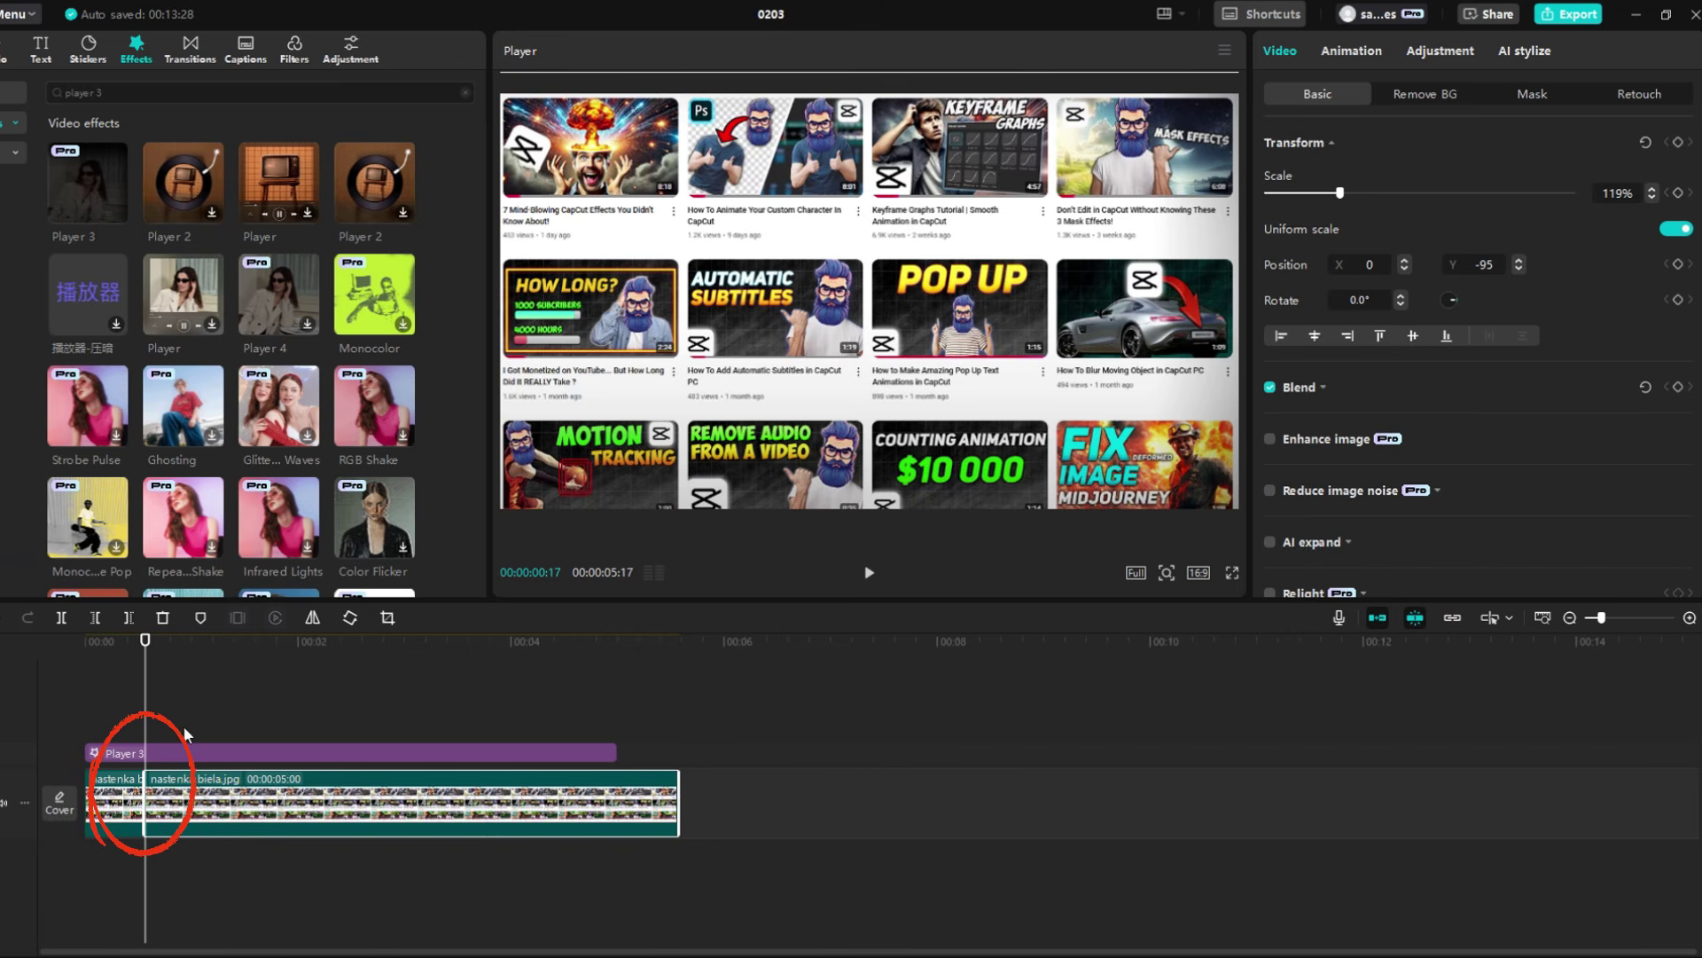
click(609, 754)
drag(654, 749, 677, 749)
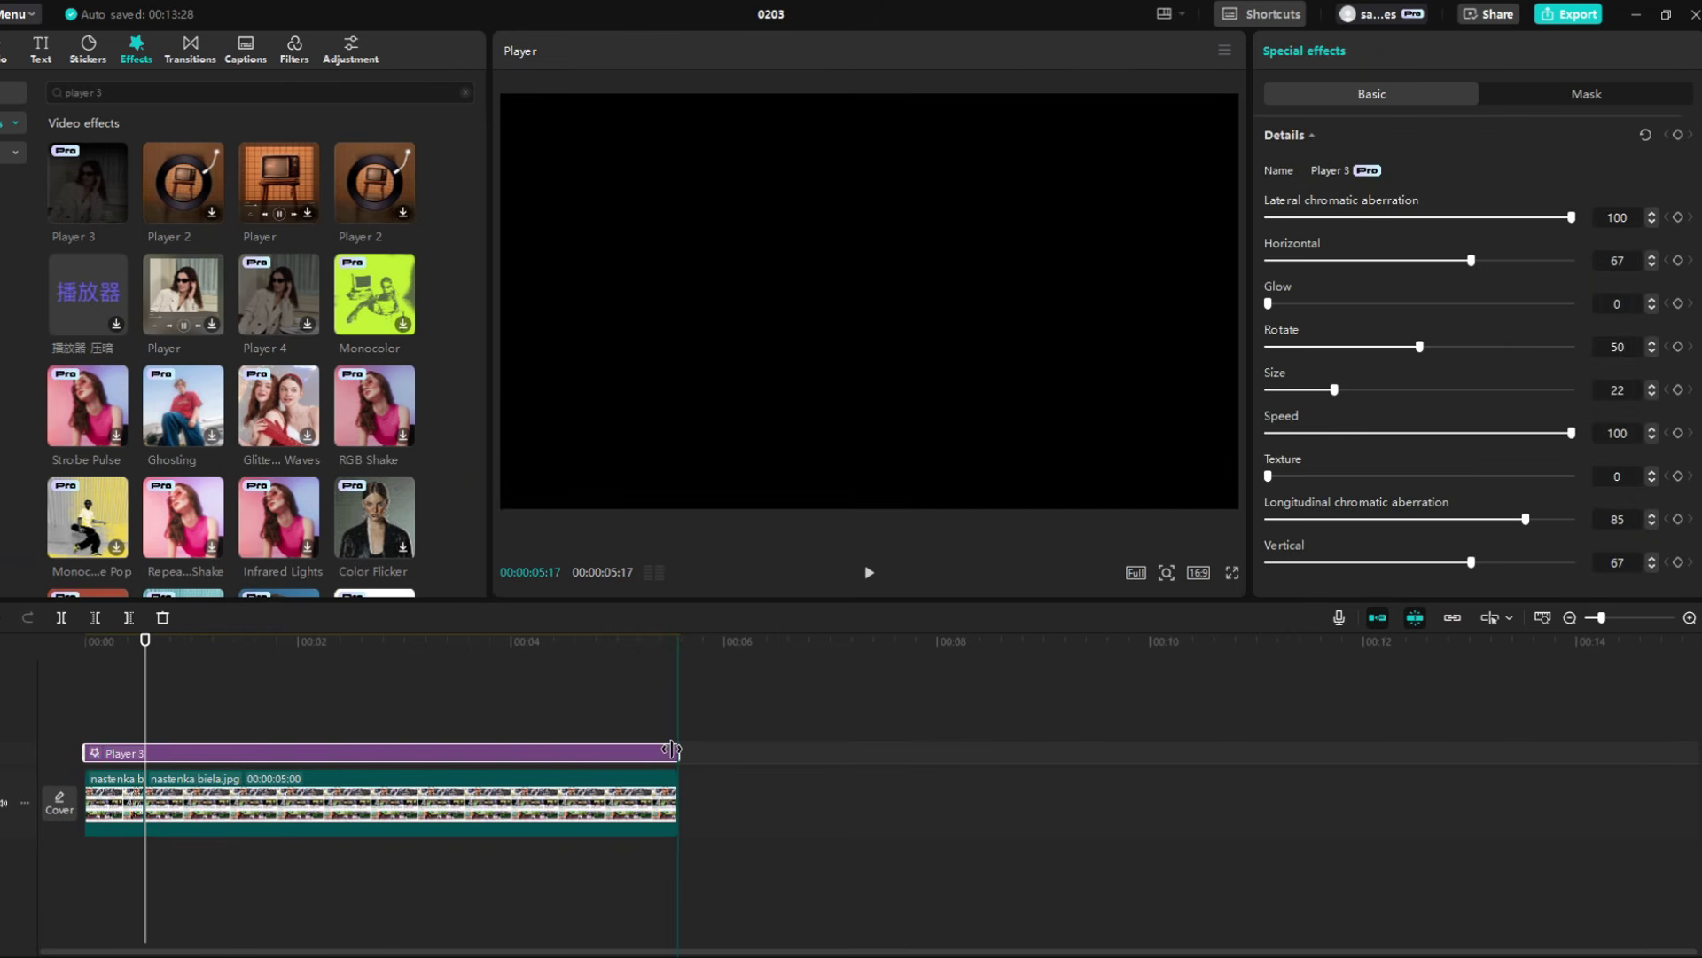
Add keyframes for all Player 3 effect parameters at 00:00:00:17, where the two image clips meet
scroll(204, 723, up, 2)
scroll(229, 728, up, 1)
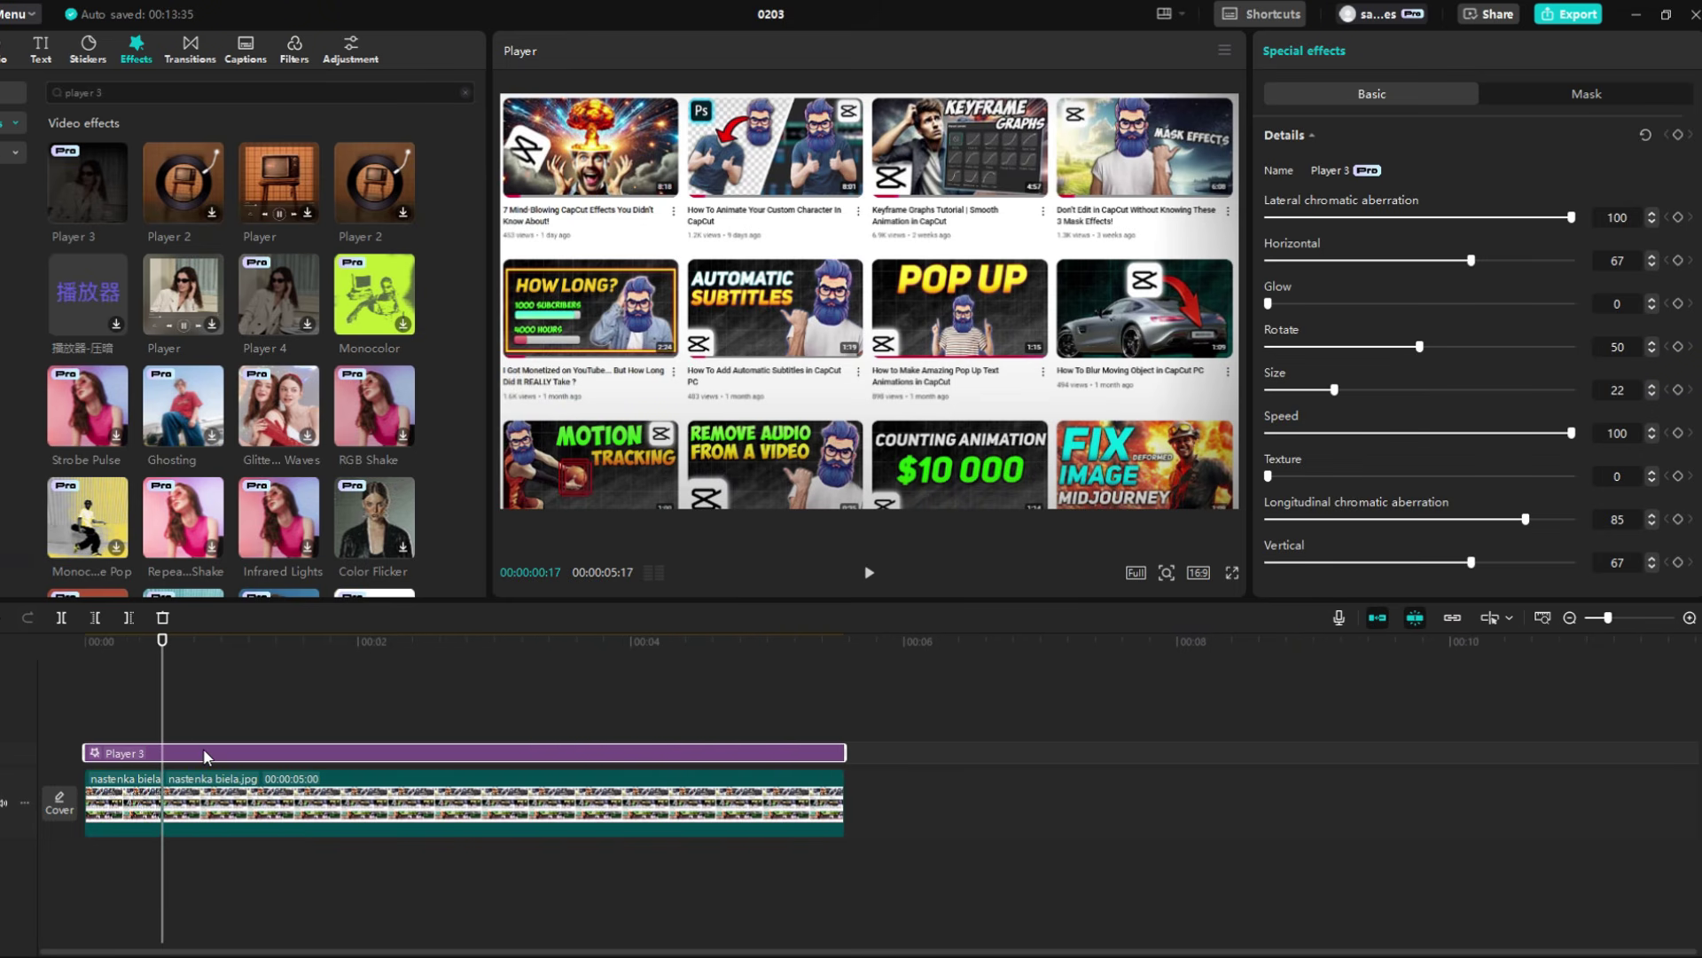
click(175, 785)
click(181, 754)
click(1673, 110)
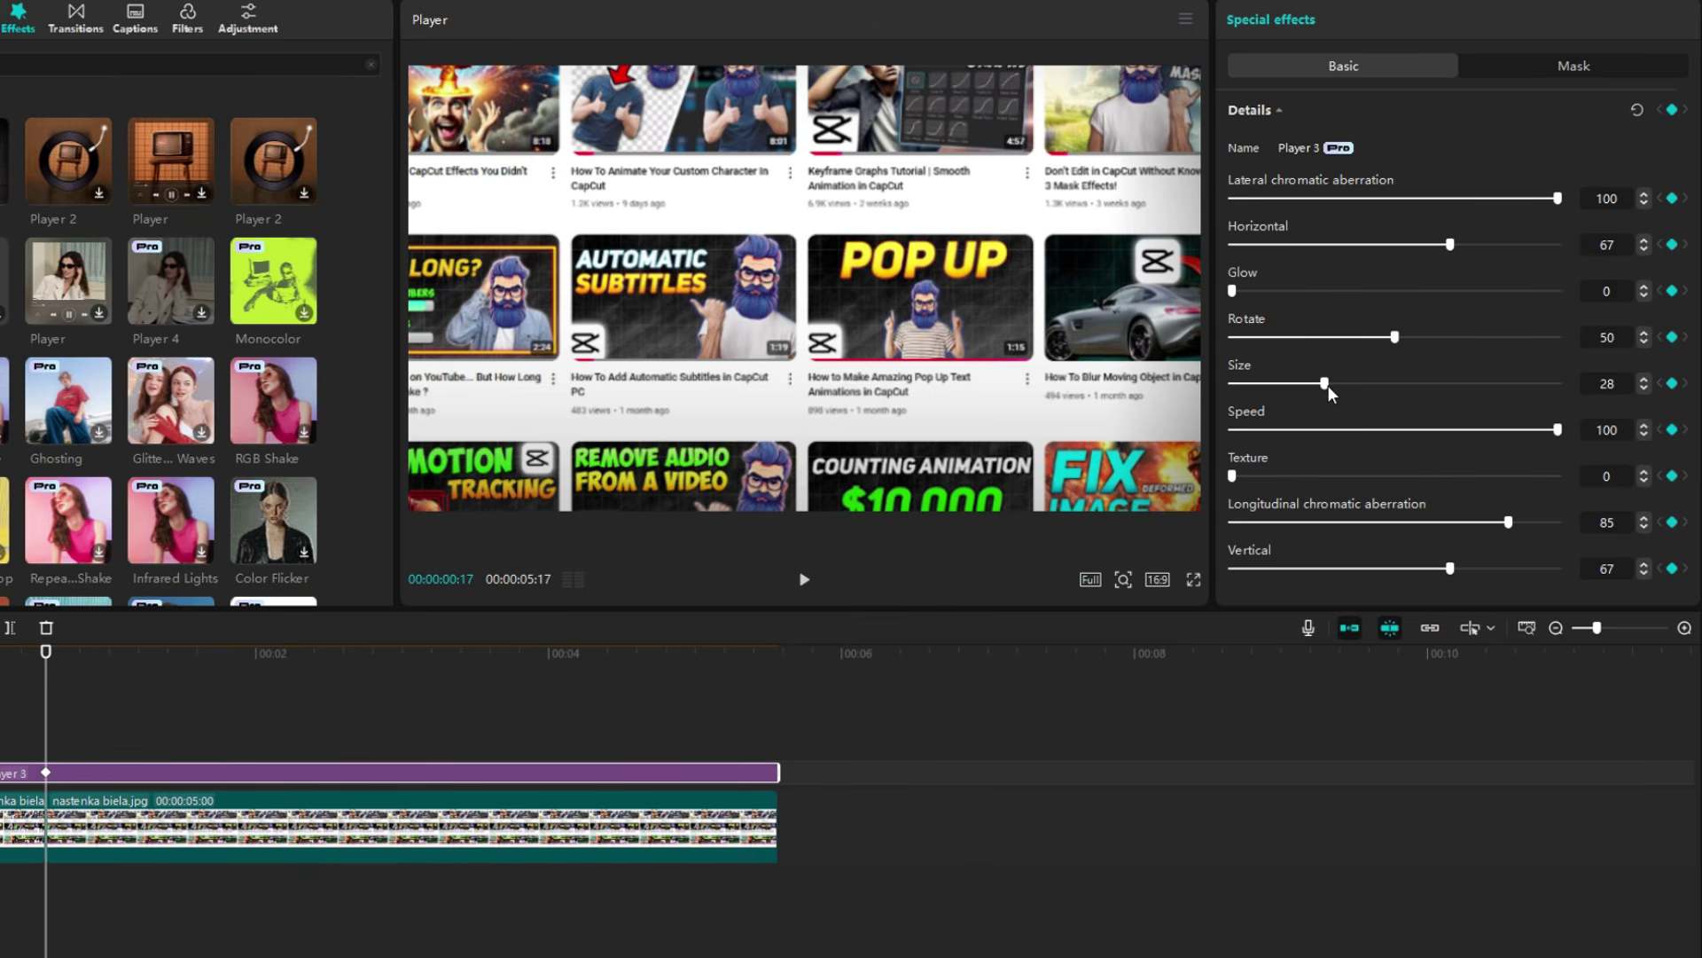
Set the first Player 3 keyframe to Size 28, Rotate 42, Horizontal 73 and Vertical 73
drag(1396, 337, 1368, 337)
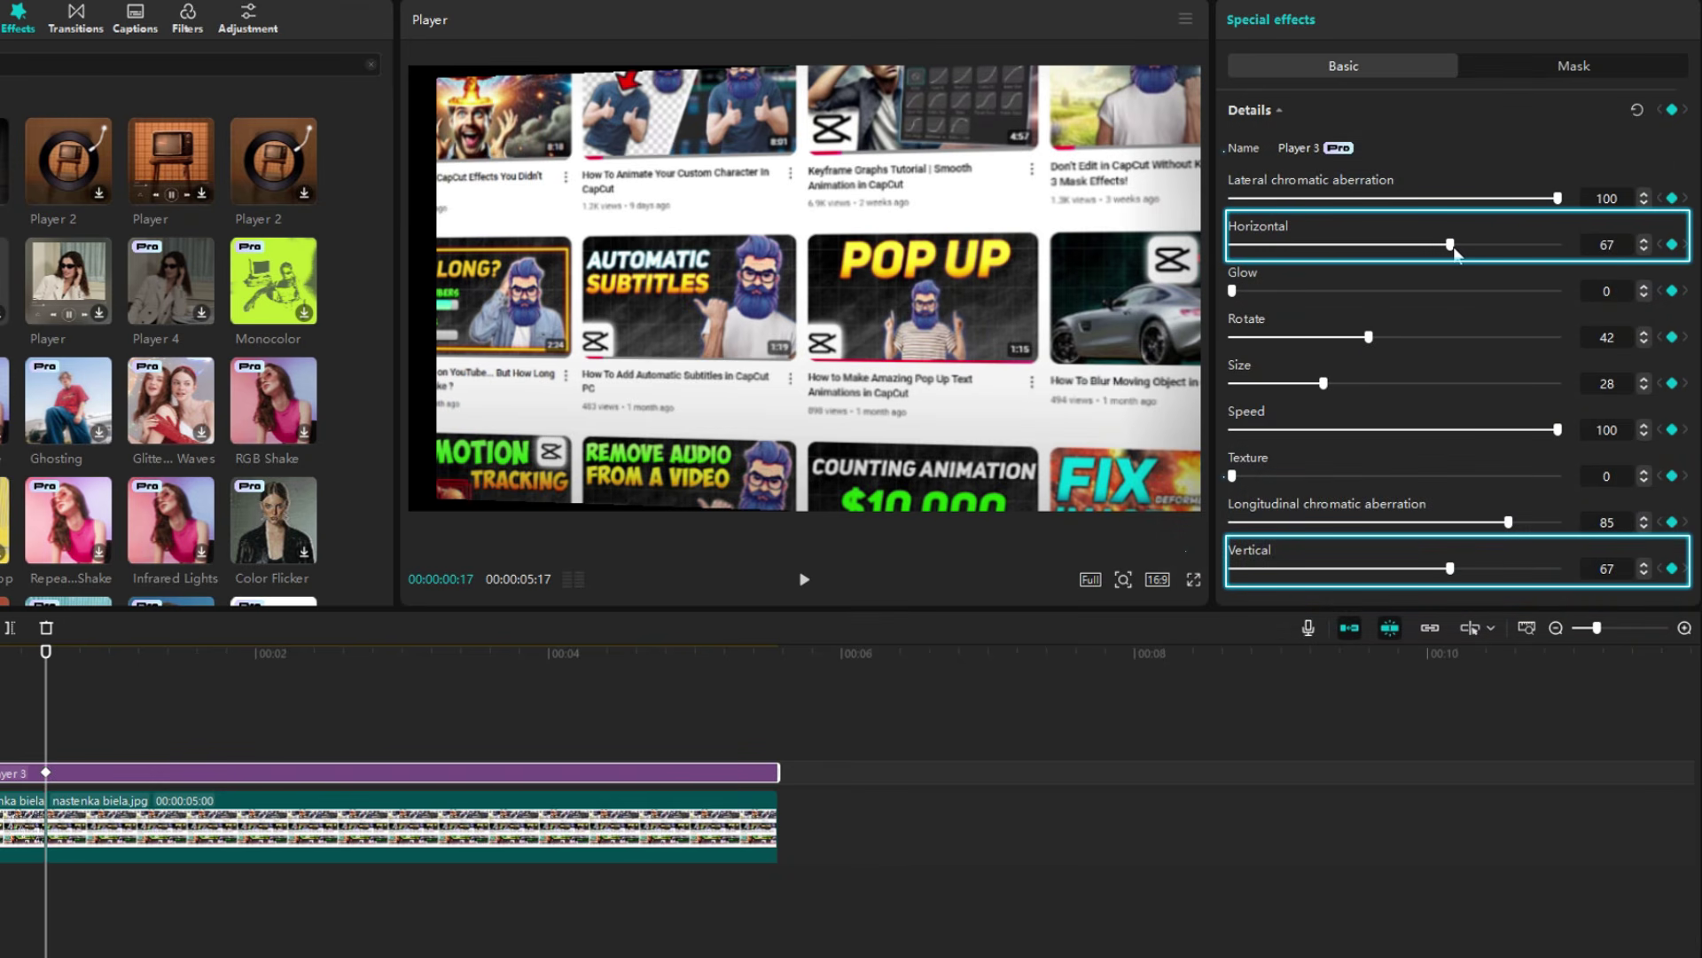
drag(1451, 247, 1473, 250)
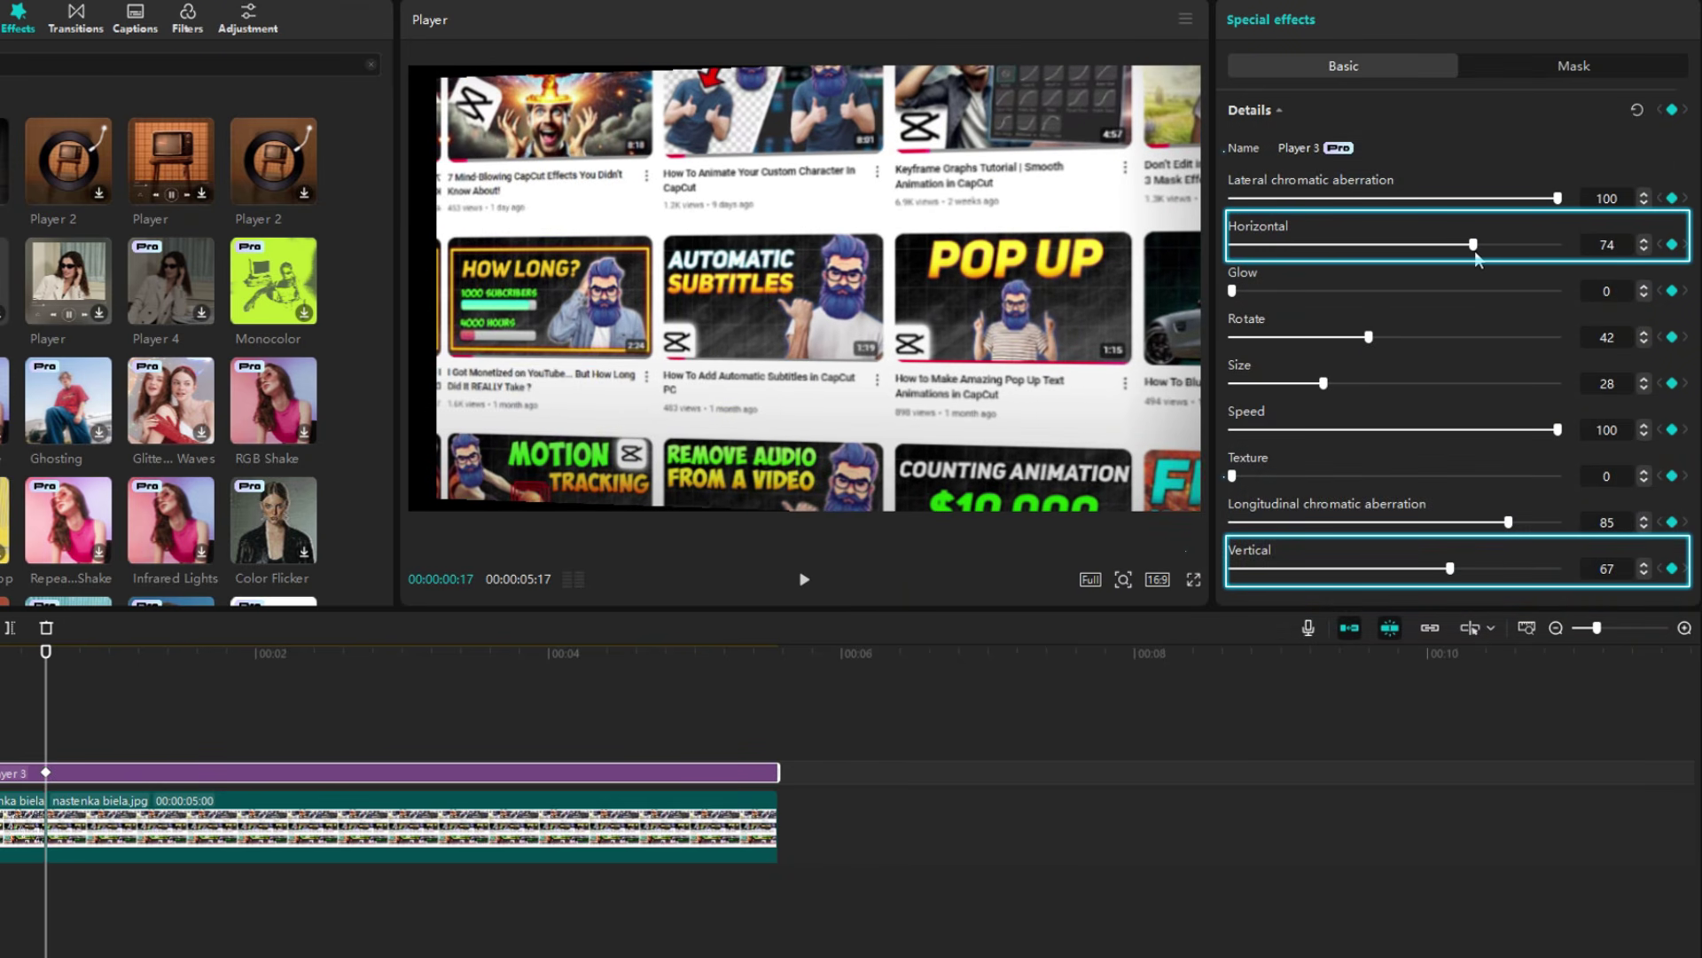
drag(1450, 568, 1472, 566)
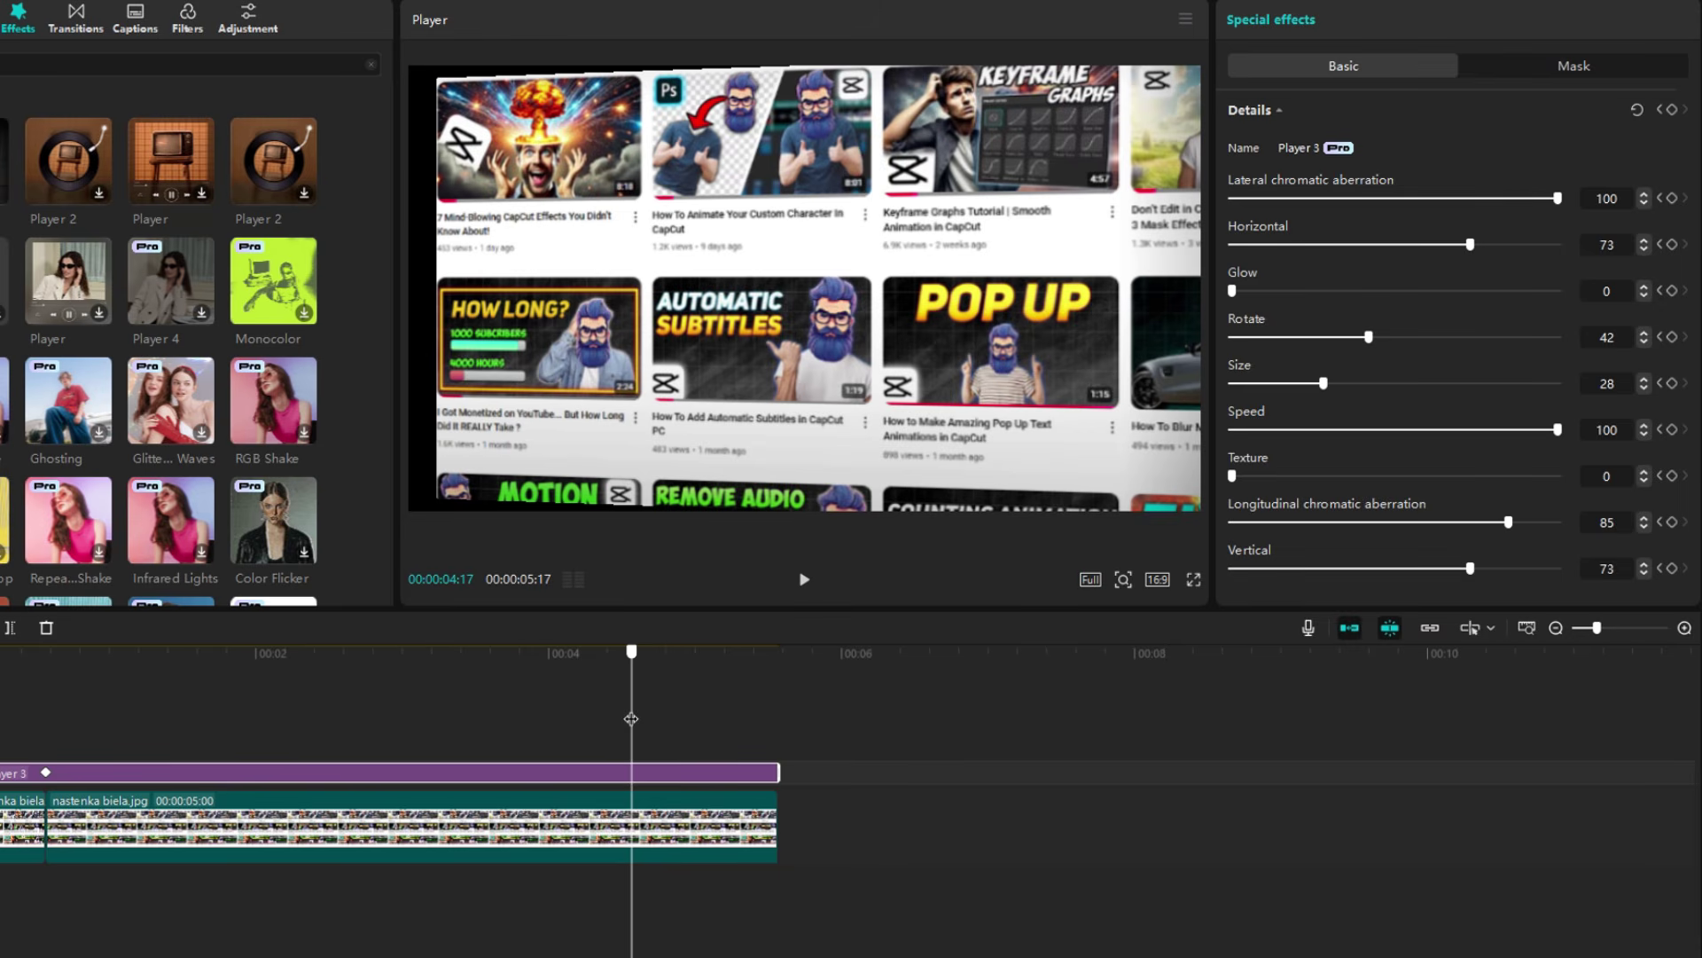
At 00:00:04:17, keyframe the Player 3 effect with Rotate 60, Size 34, Horizontal 82 and Vertical 61
drag(1370, 338, 1430, 338)
drag(1324, 383, 1343, 386)
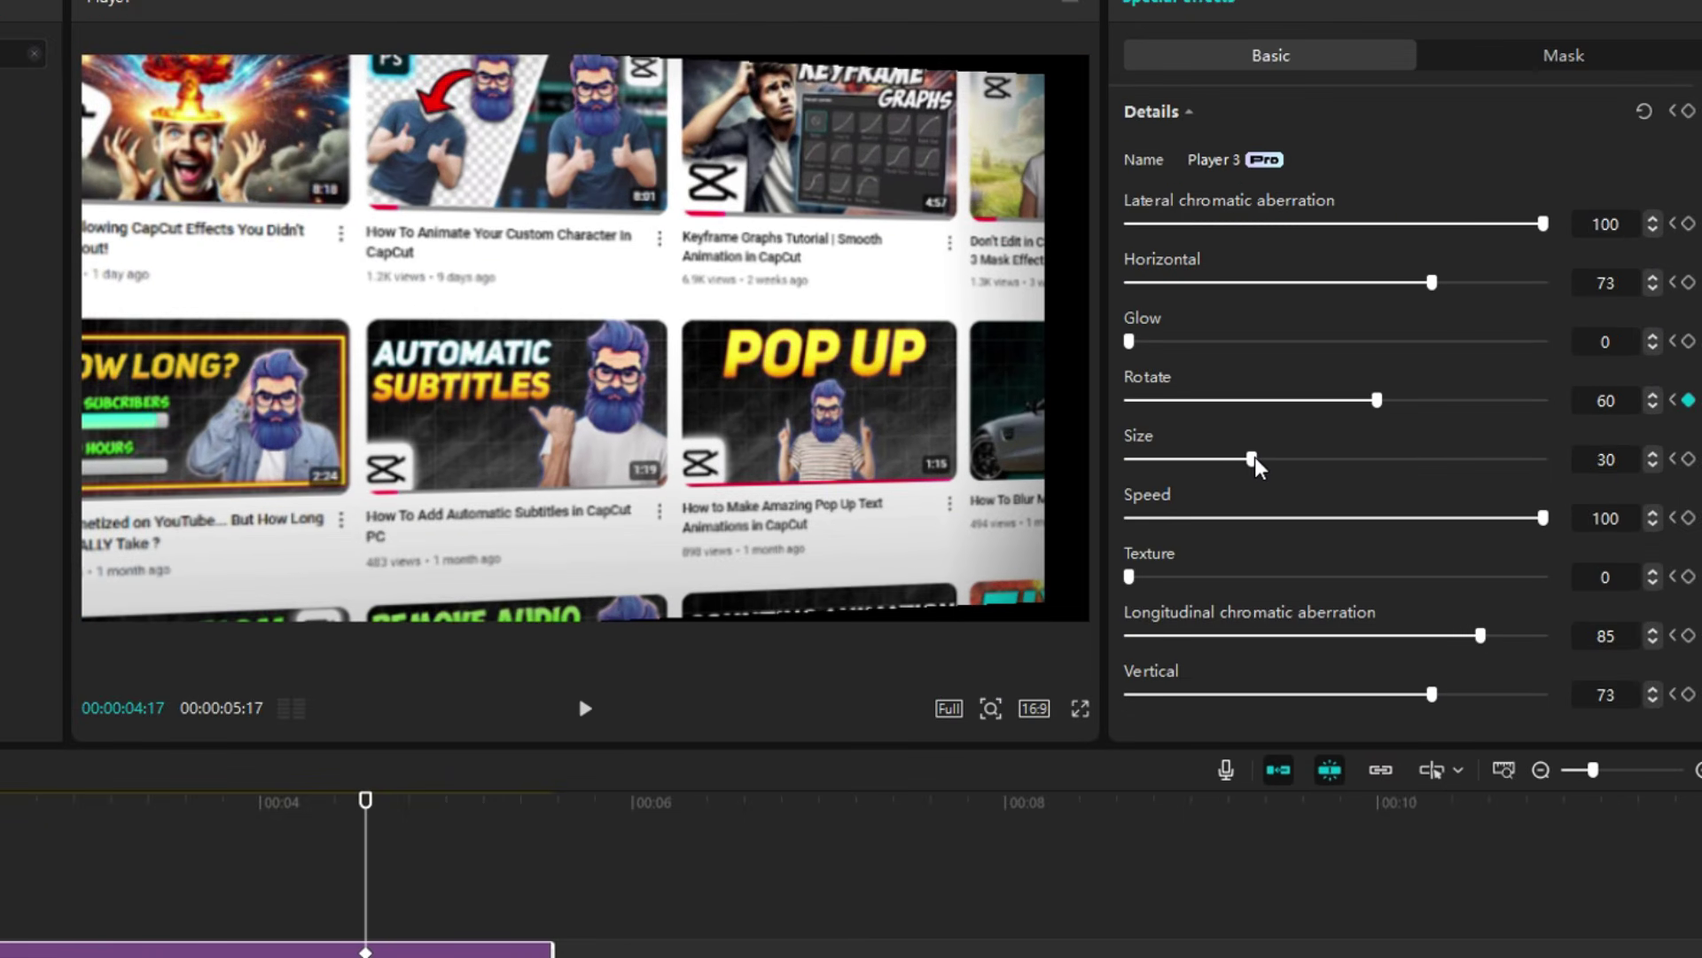
drag(1270, 465, 1273, 460)
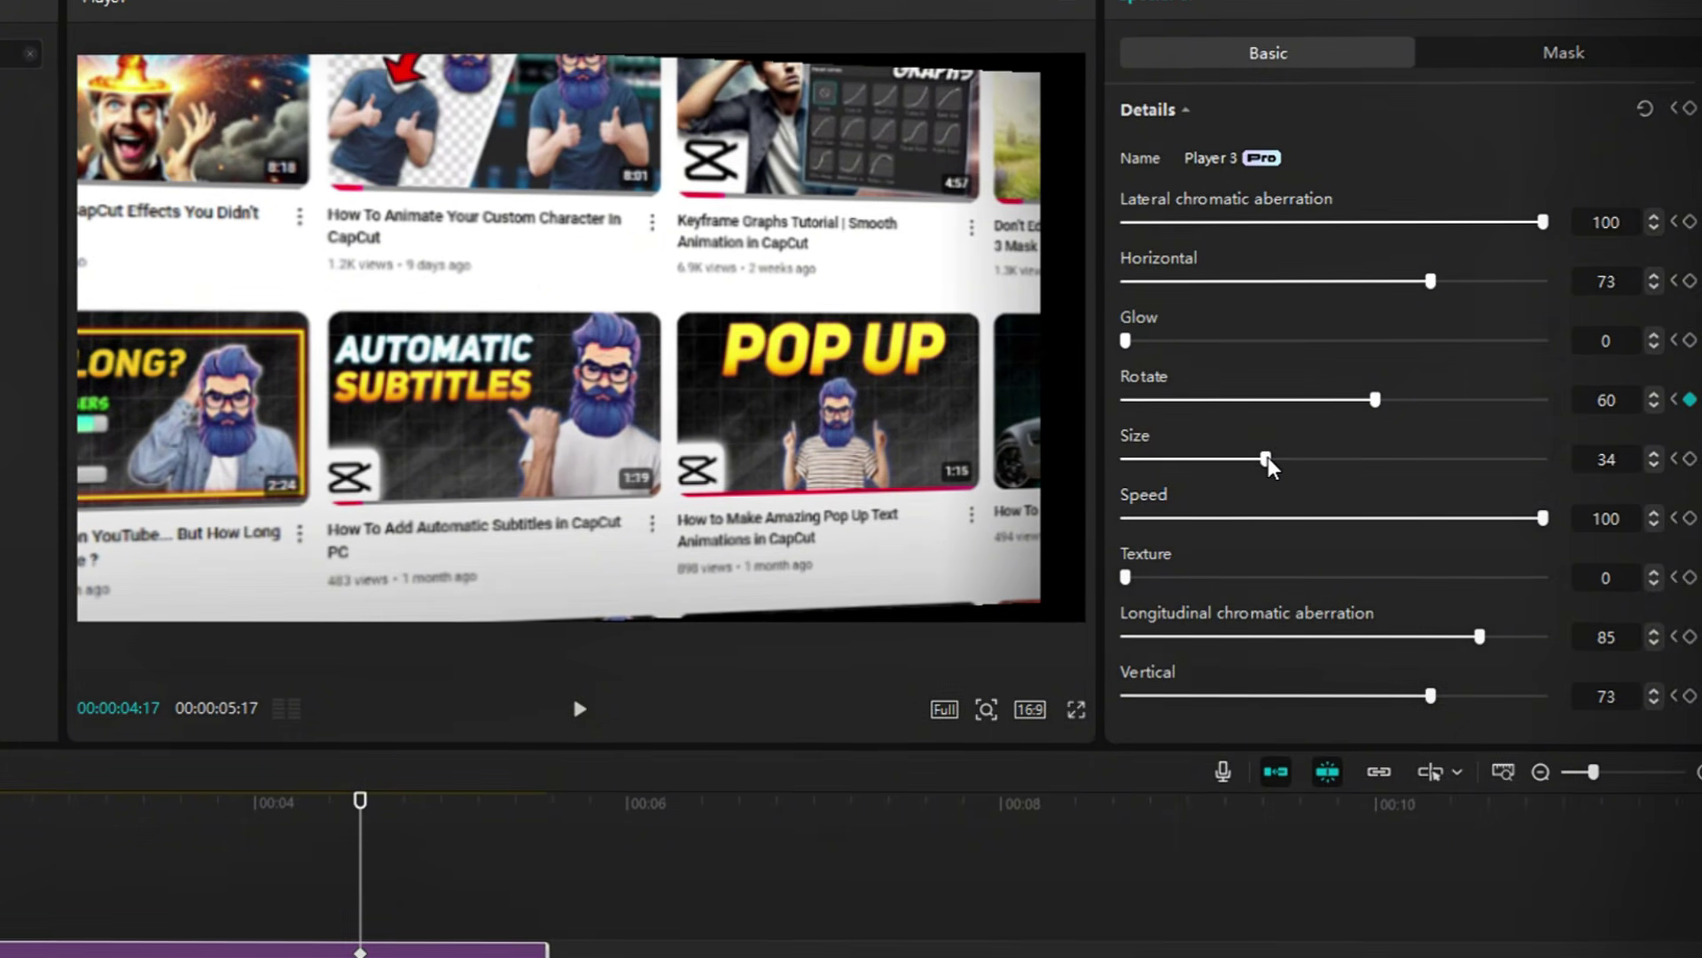
mouse_move(1413, 267)
mouse_down()
mouse_move(1458, 268)
mouse_move(1426, 266)
mouse_up()
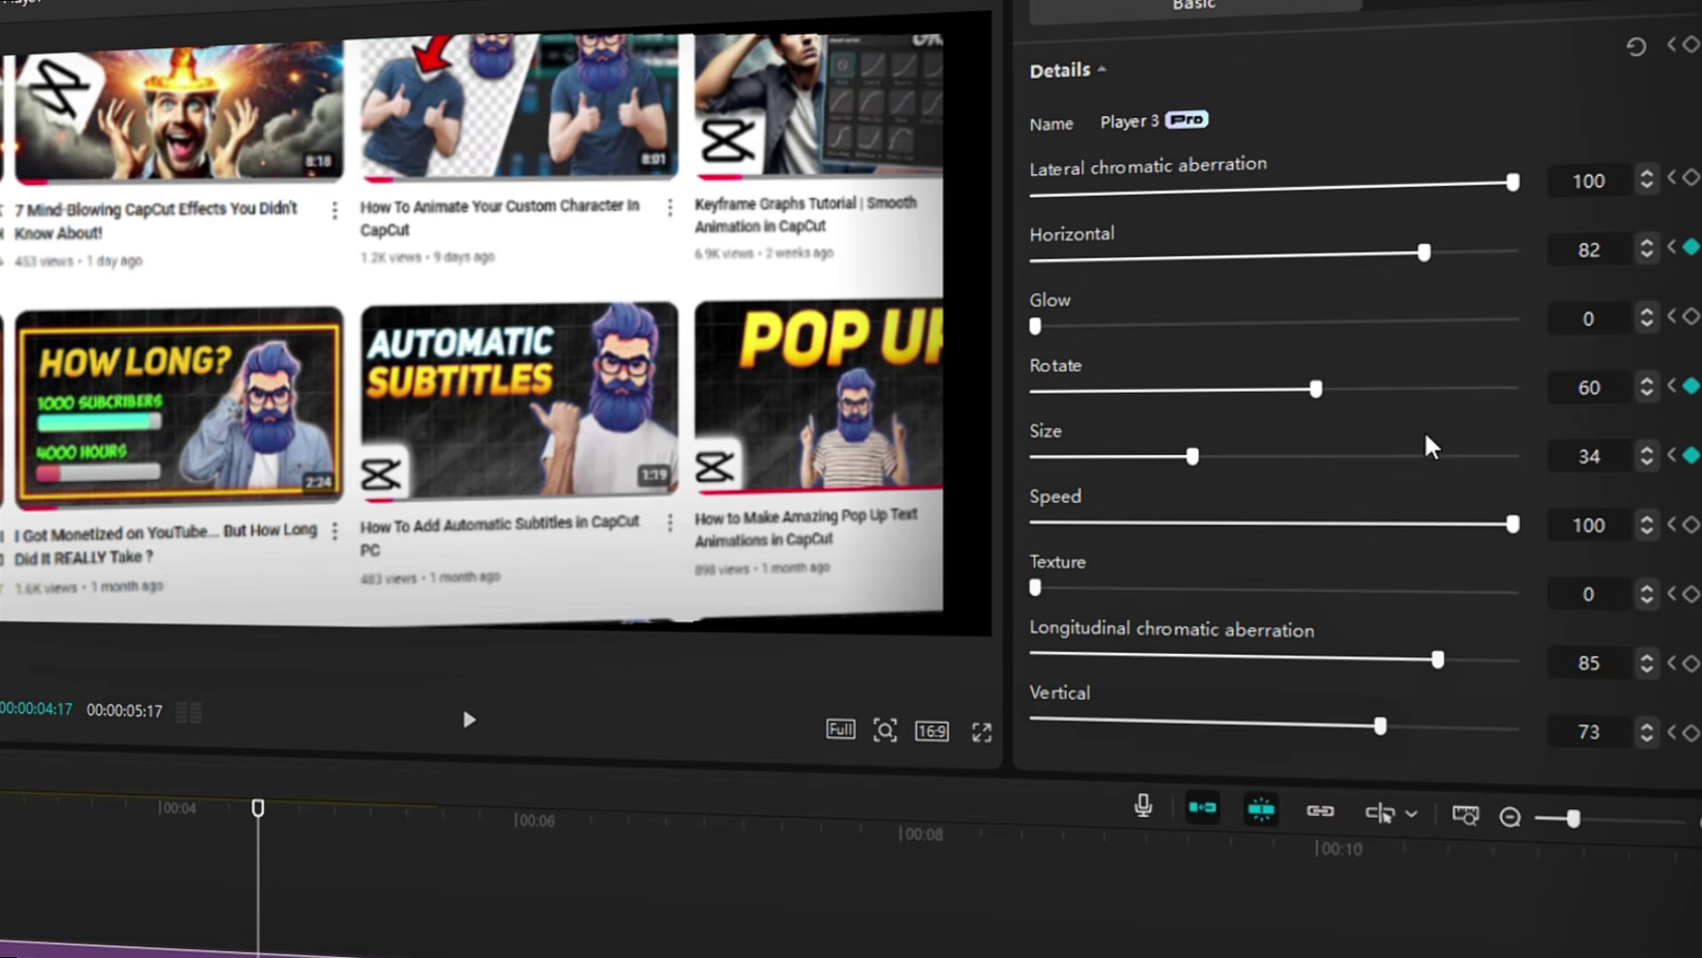
drag(1379, 725, 1325, 724)
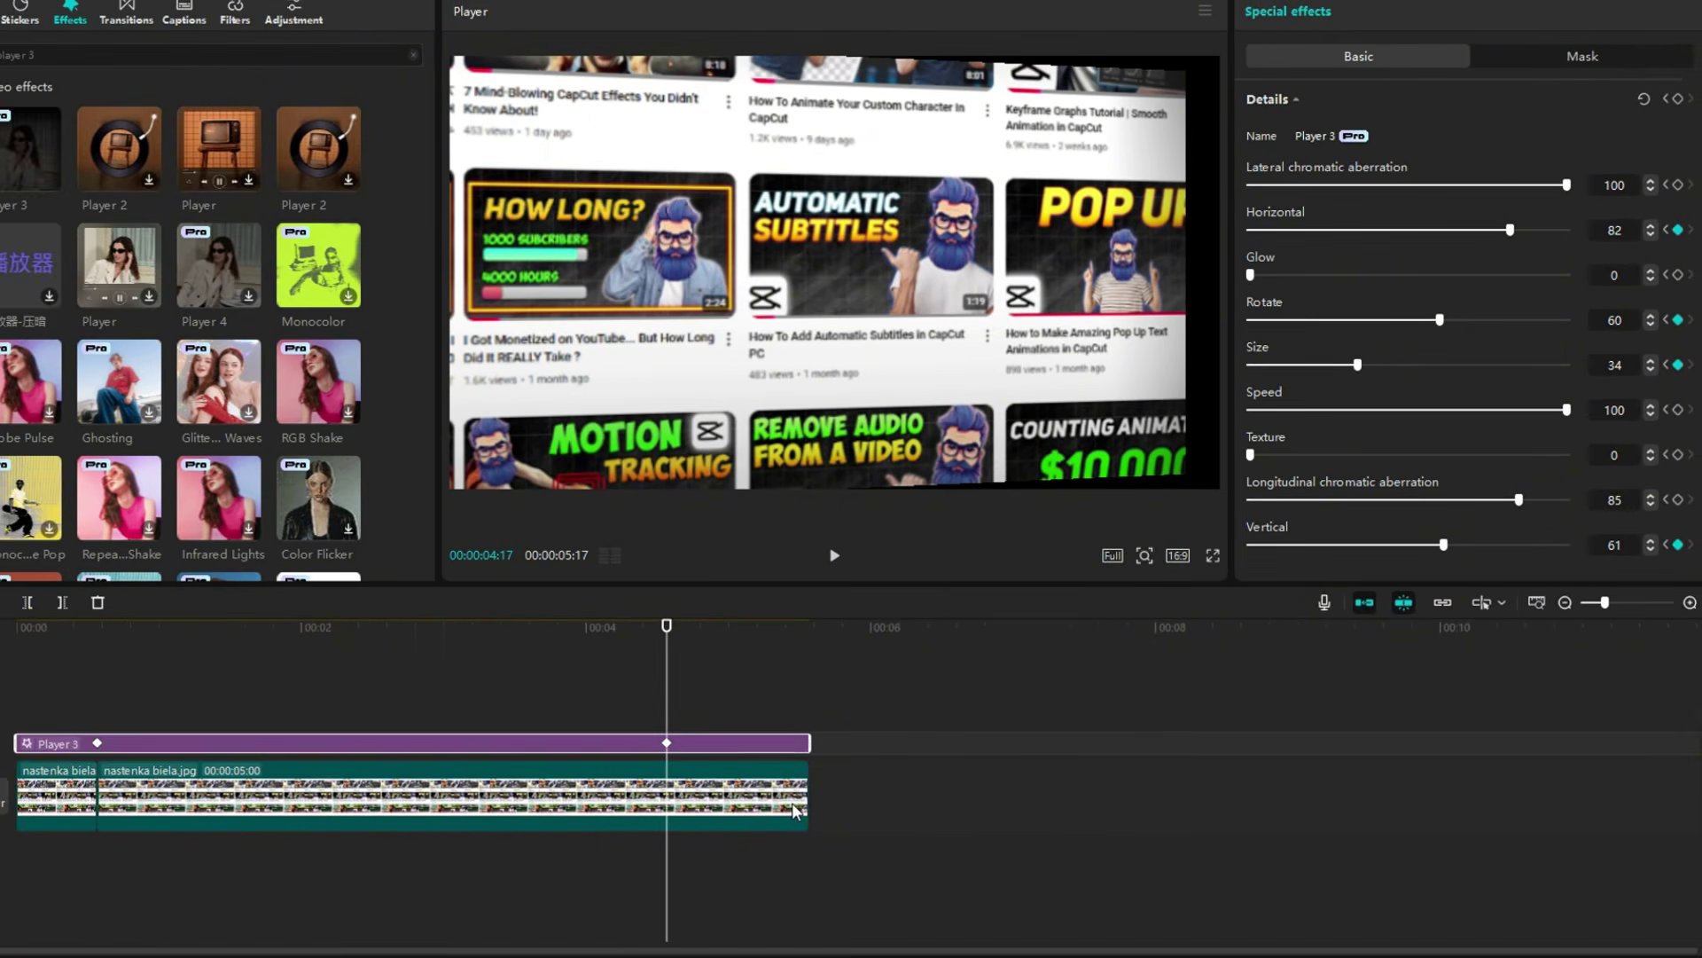
Return the playhead to 00:00:00:17 and combine both image clips and the Player 3 effect into a compound clip
click(117, 621)
click(103, 626)
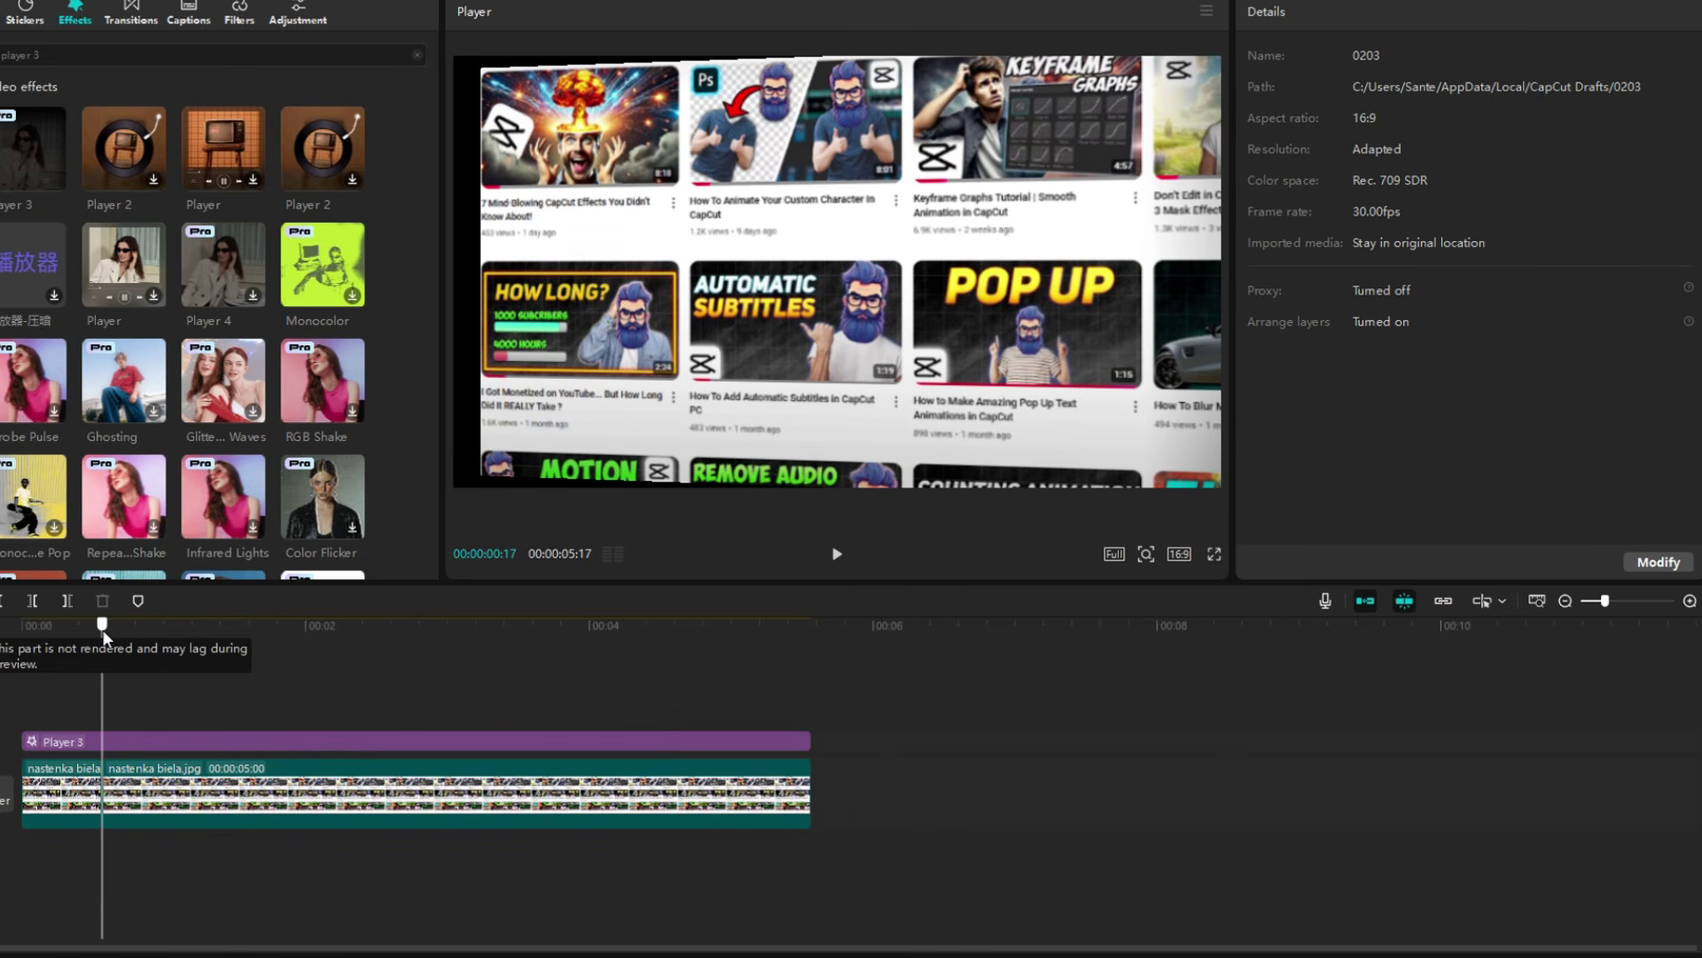
drag(39, 679, 257, 828)
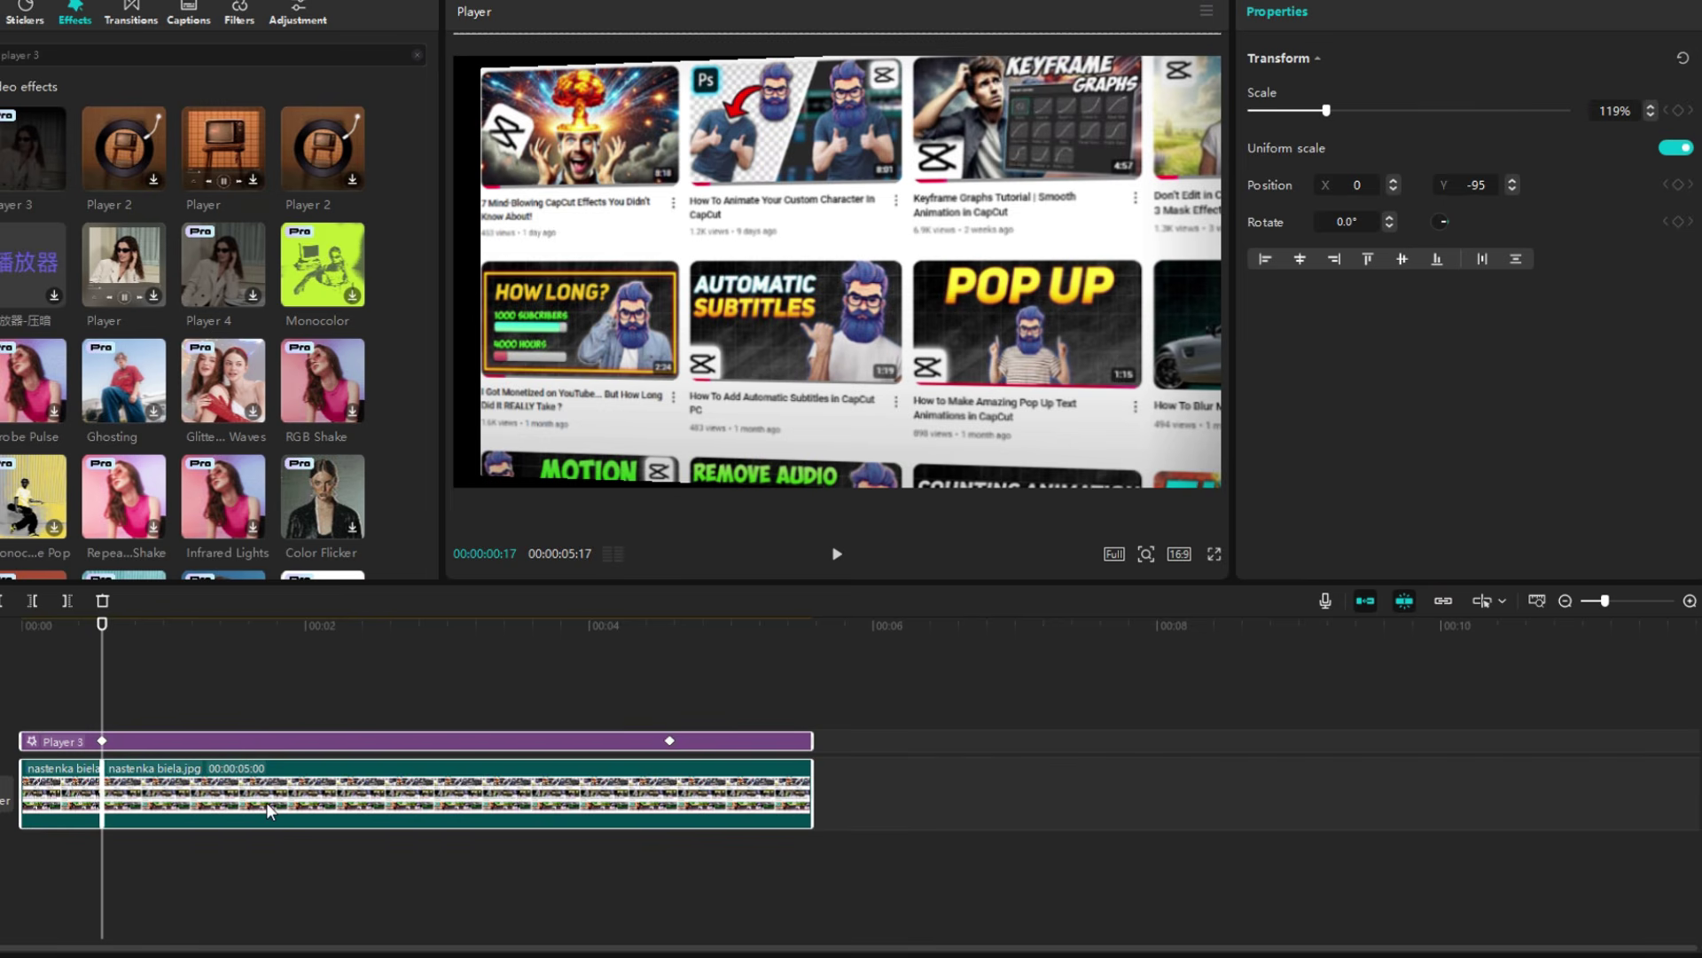
right_click(267, 803)
click(327, 752)
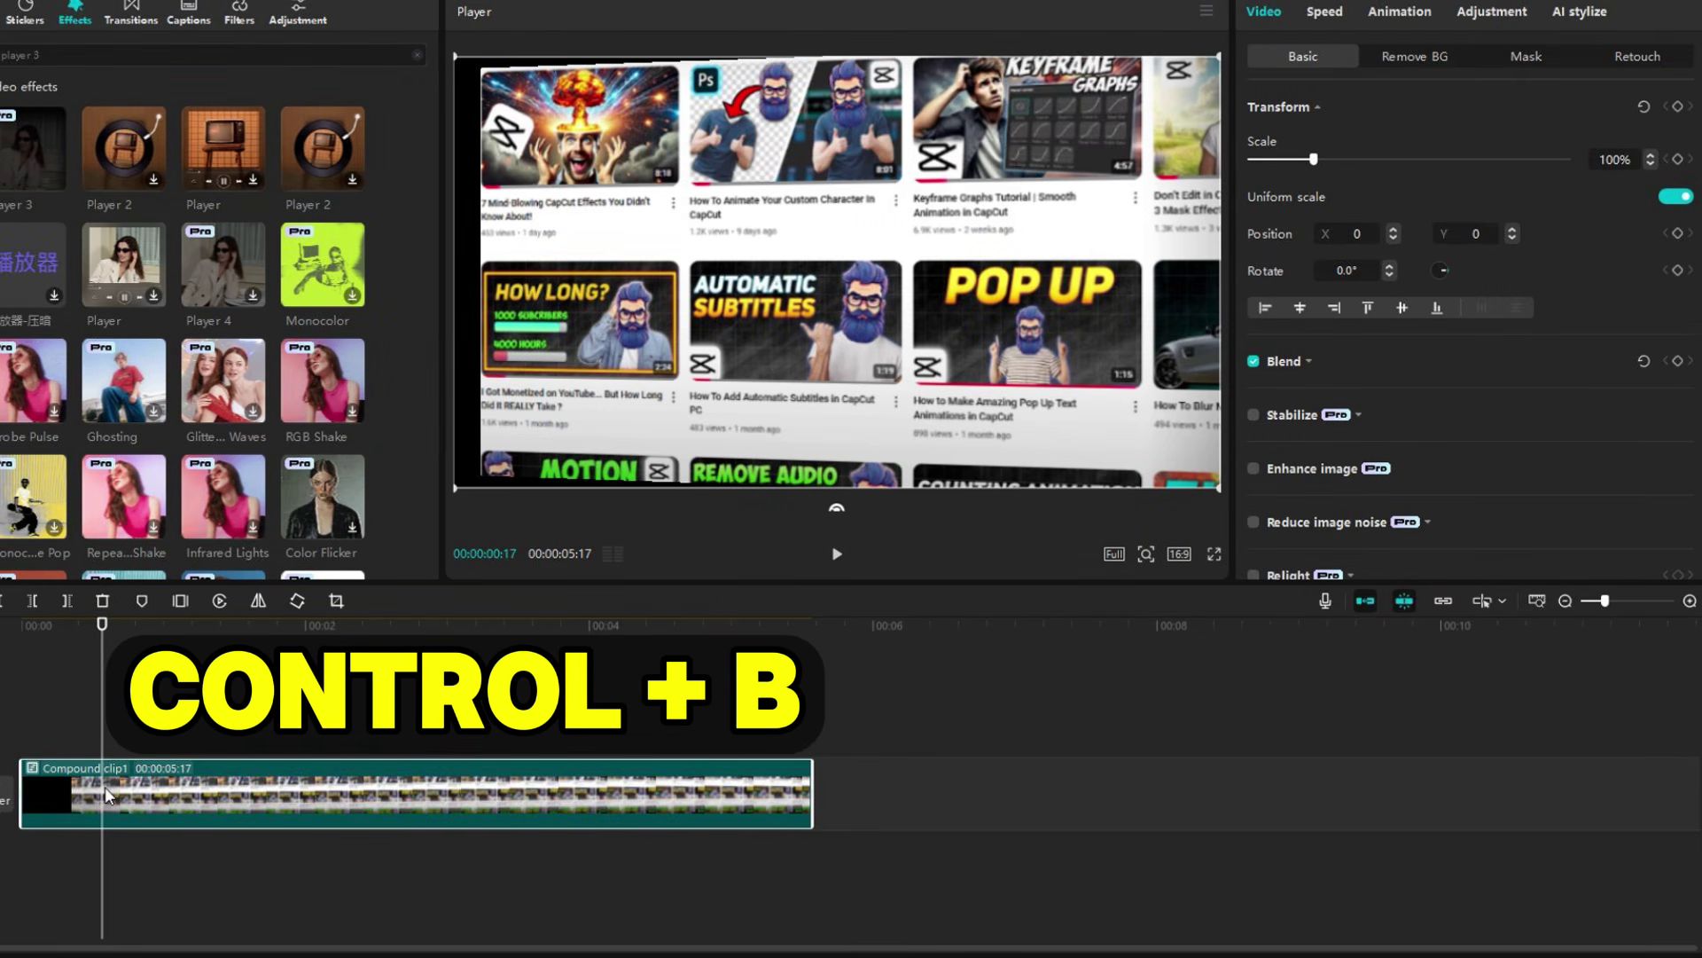
Split the compound clip at 00:00:00:17 and delete the short part before the cut
key(ctrl+b)
click(87, 793)
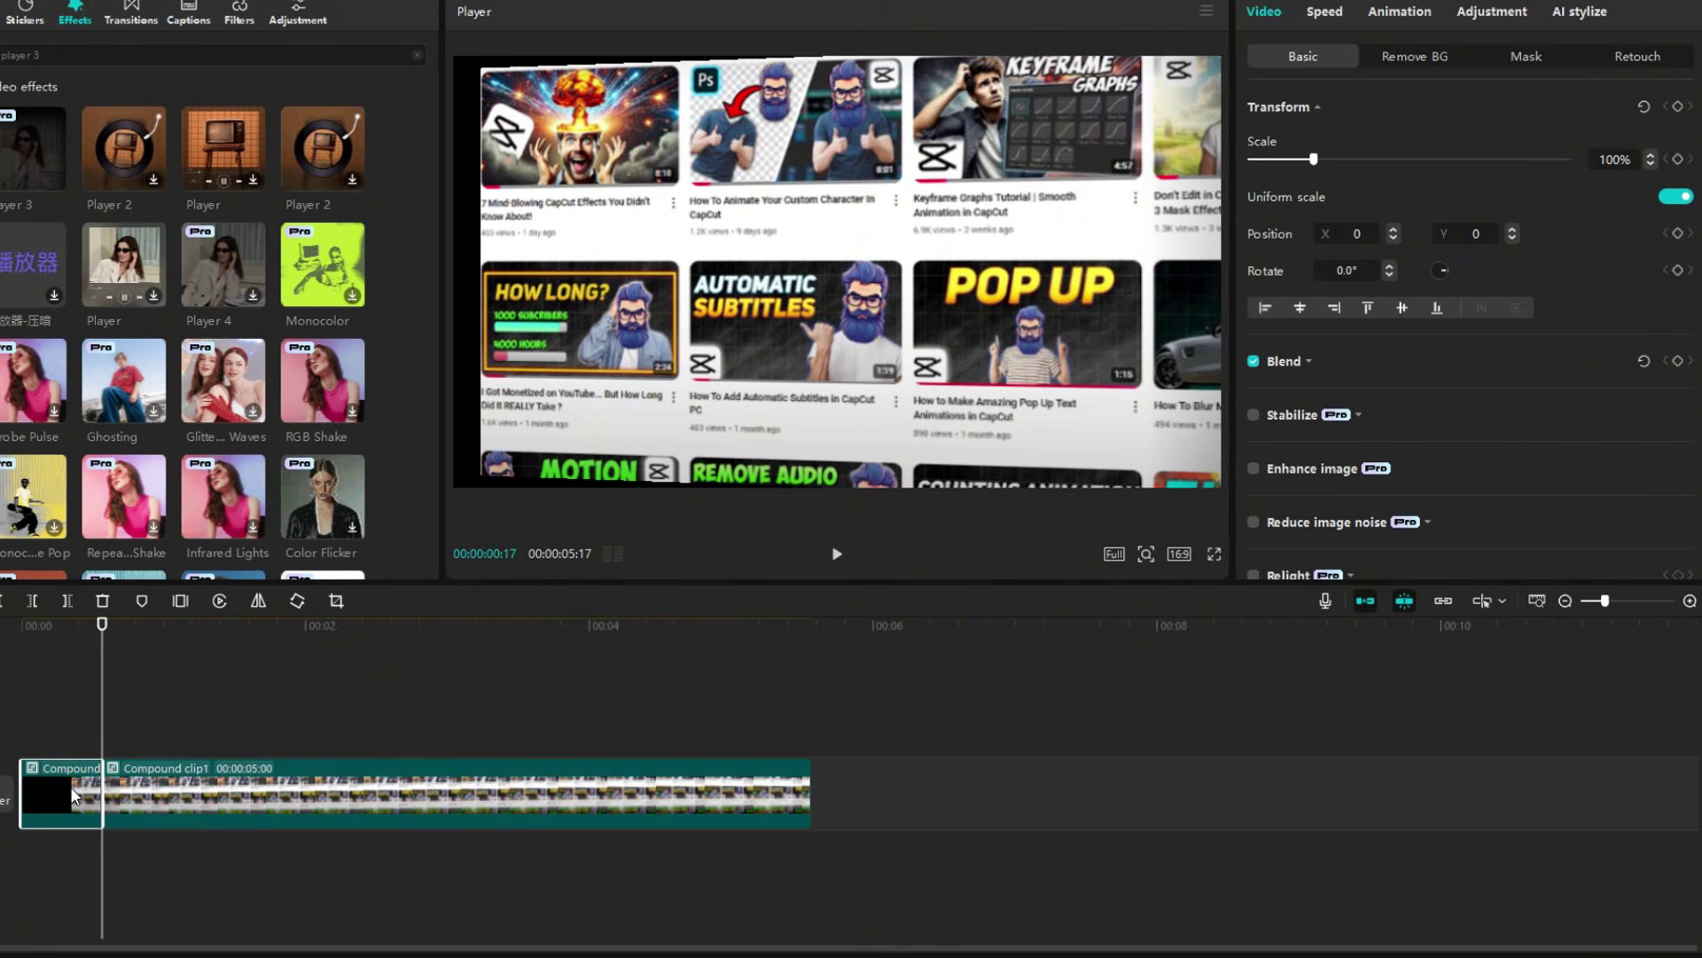
key(Delete)
Keyframe the compound clip's transform at its start with 107% scale, and set its X position to 141 at 00:00:04:06
drag(102, 707, 24, 724)
click(55, 792)
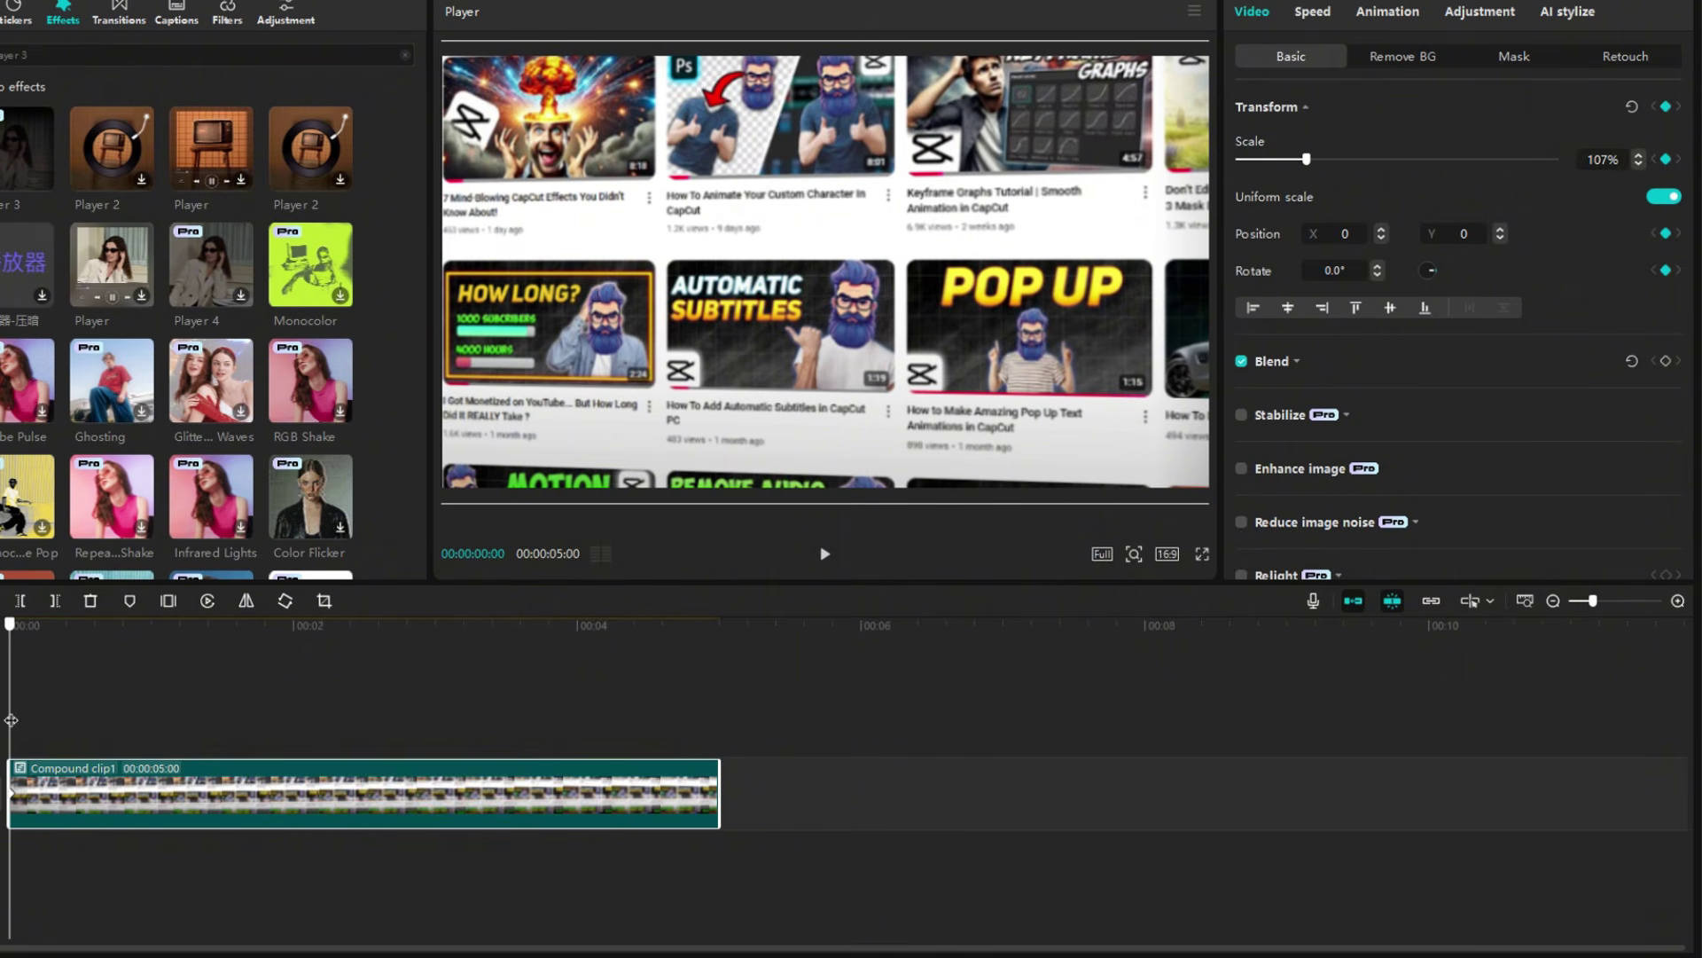
drag(11, 719, 605, 720)
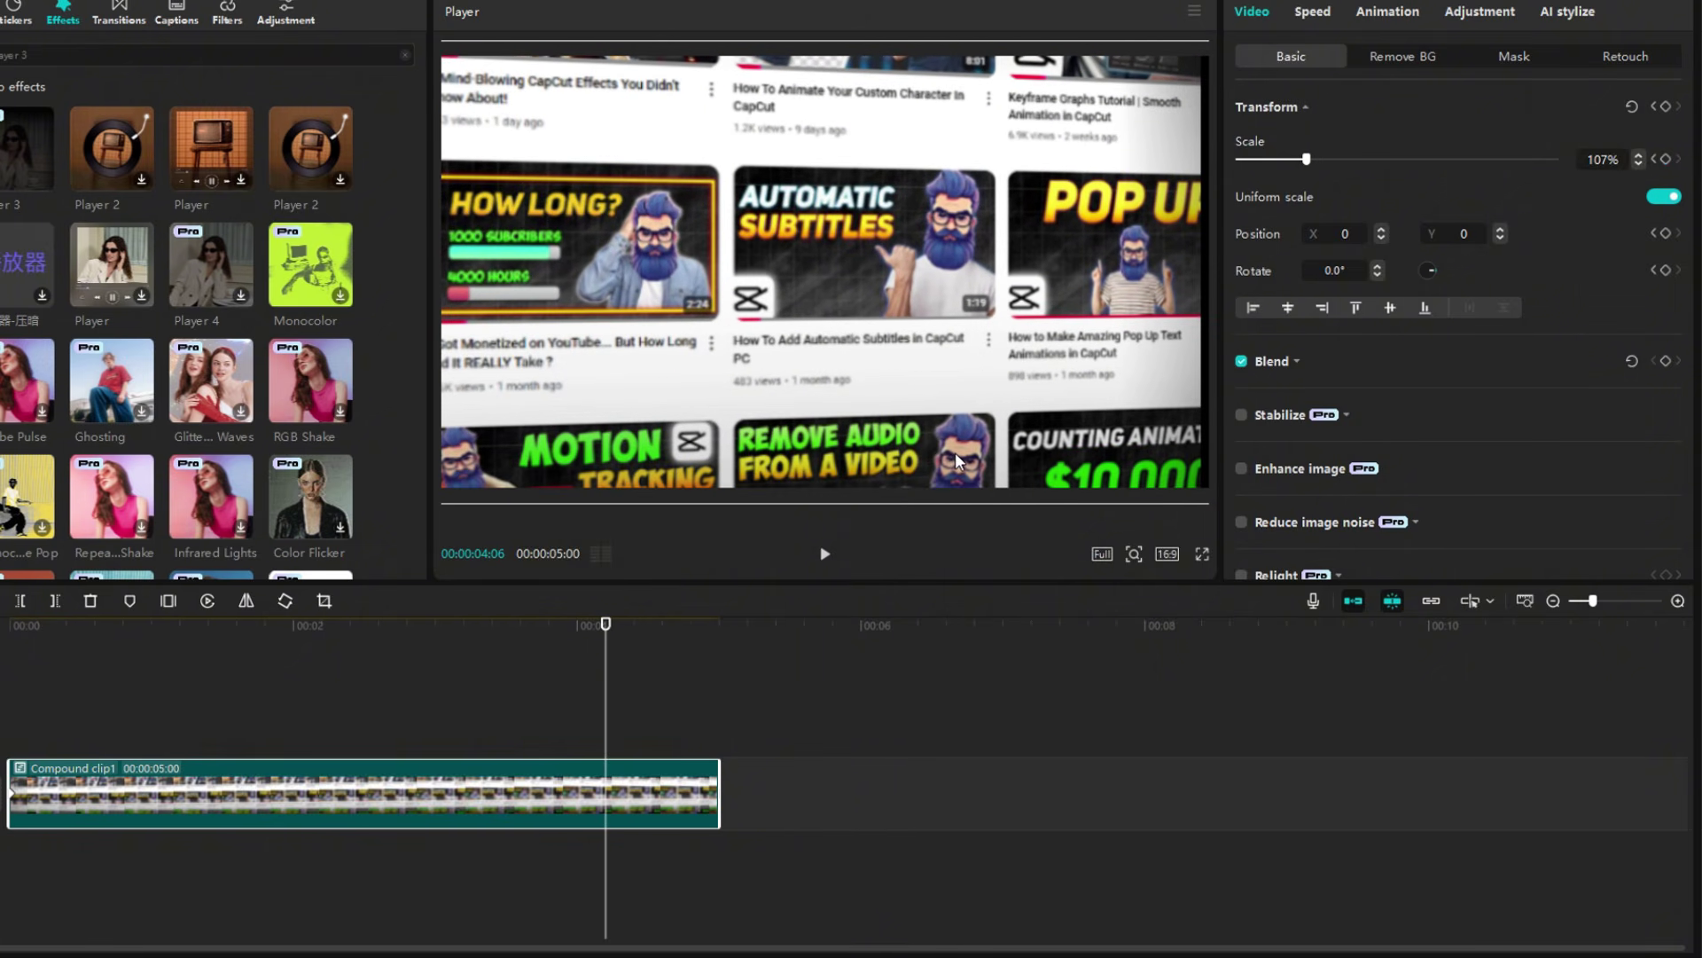
drag(765, 362, 716, 362)
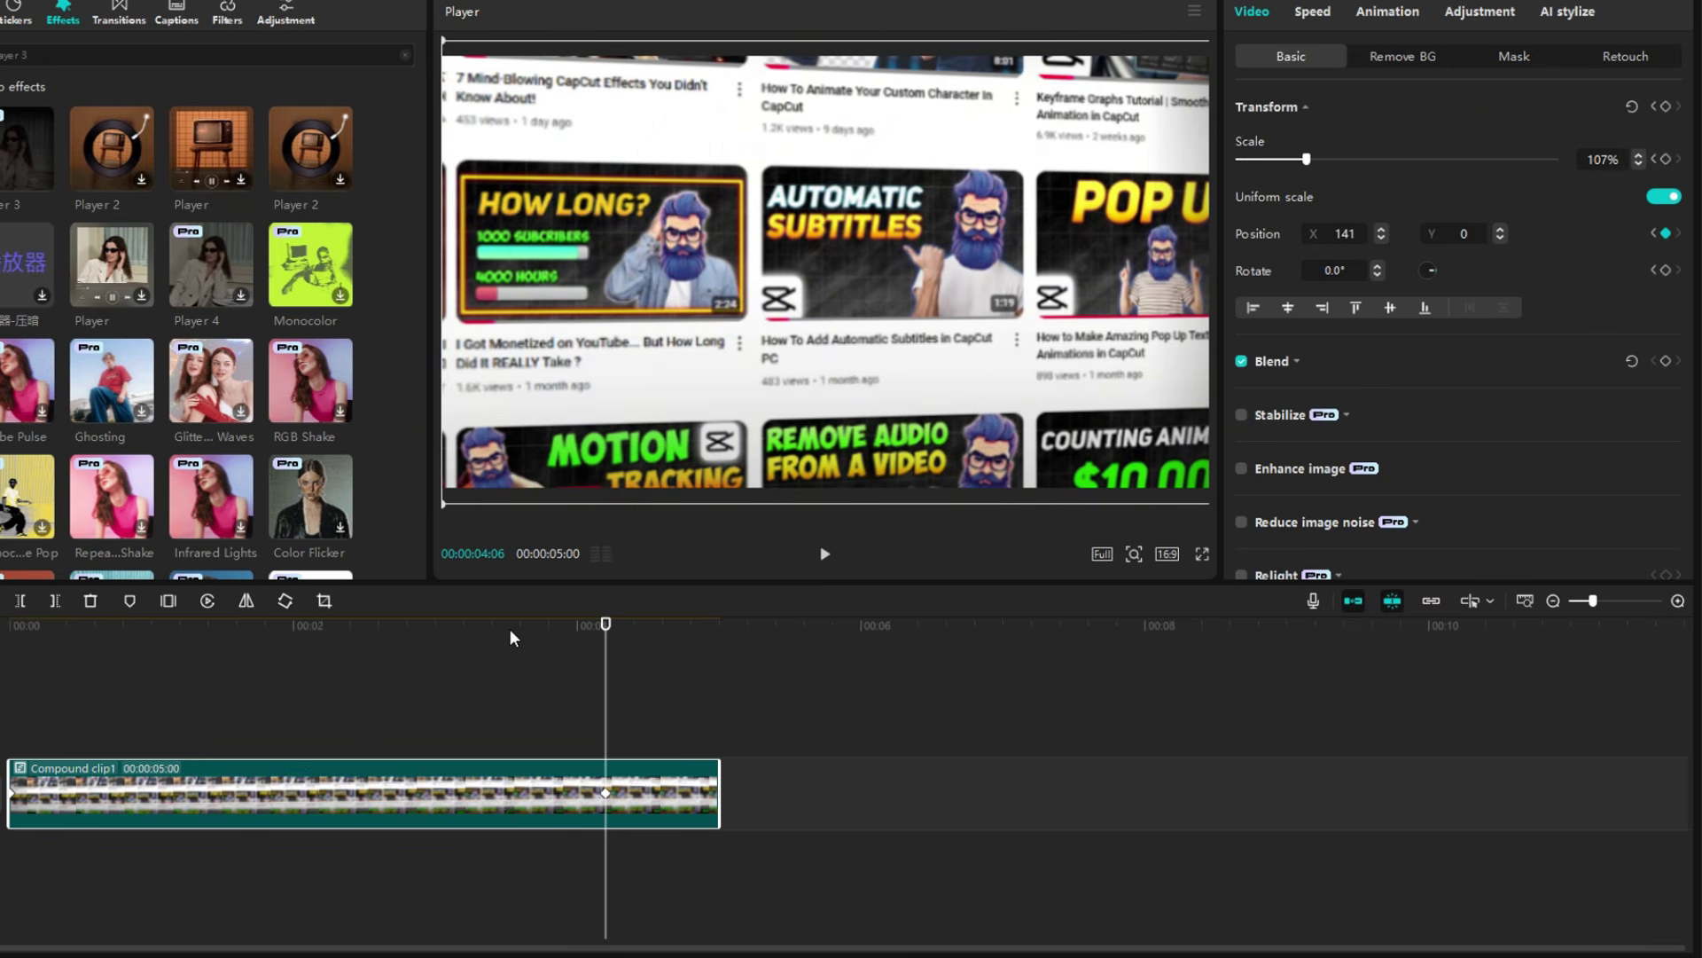
drag(511, 636, 19, 631)
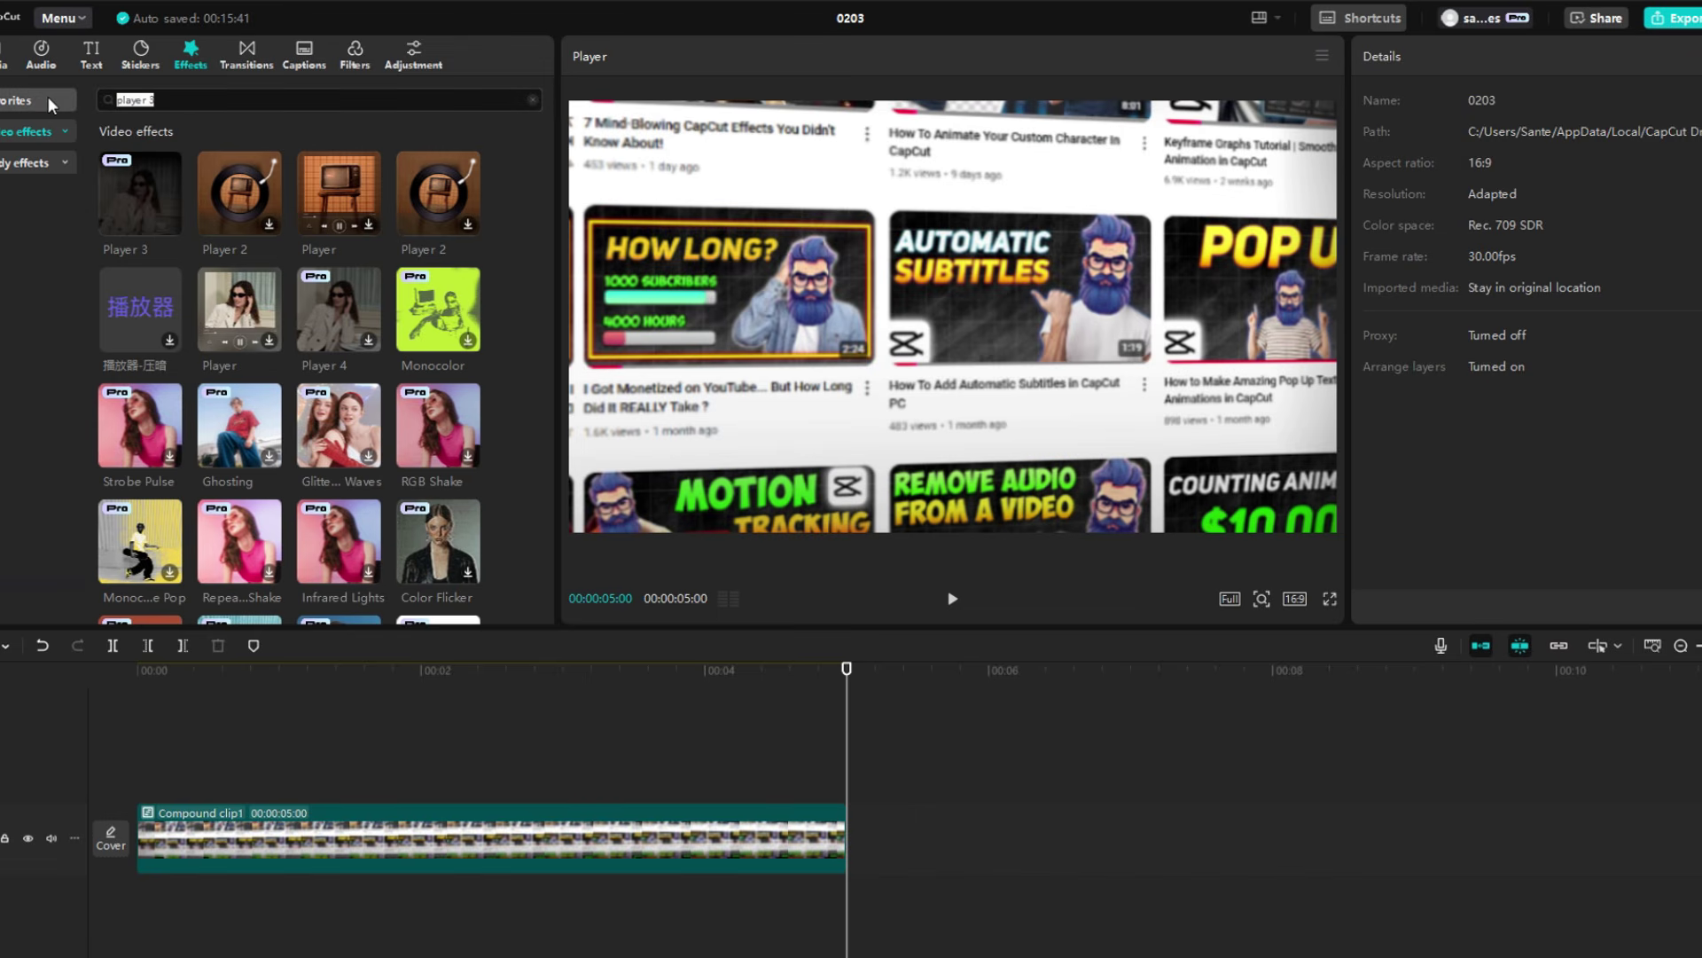
Search the effects for blur and place the Blur effect above the compound clip across its full 5-second length
text(blu)
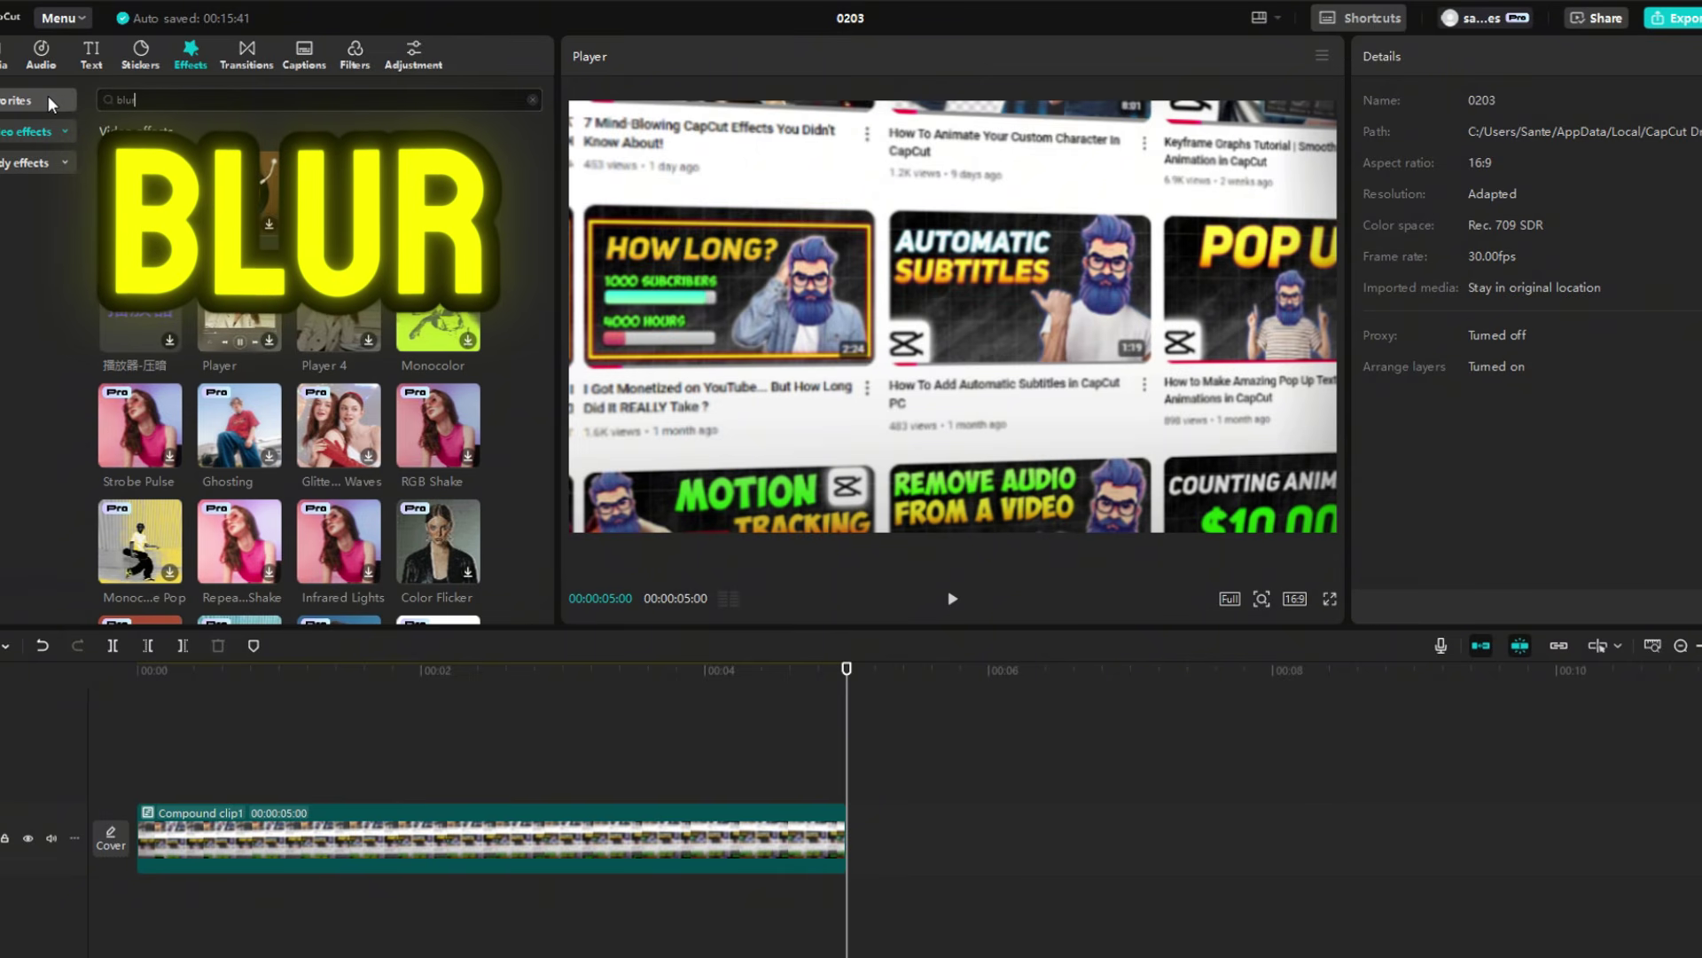
text(r)
scroll(206, 344, down, 2)
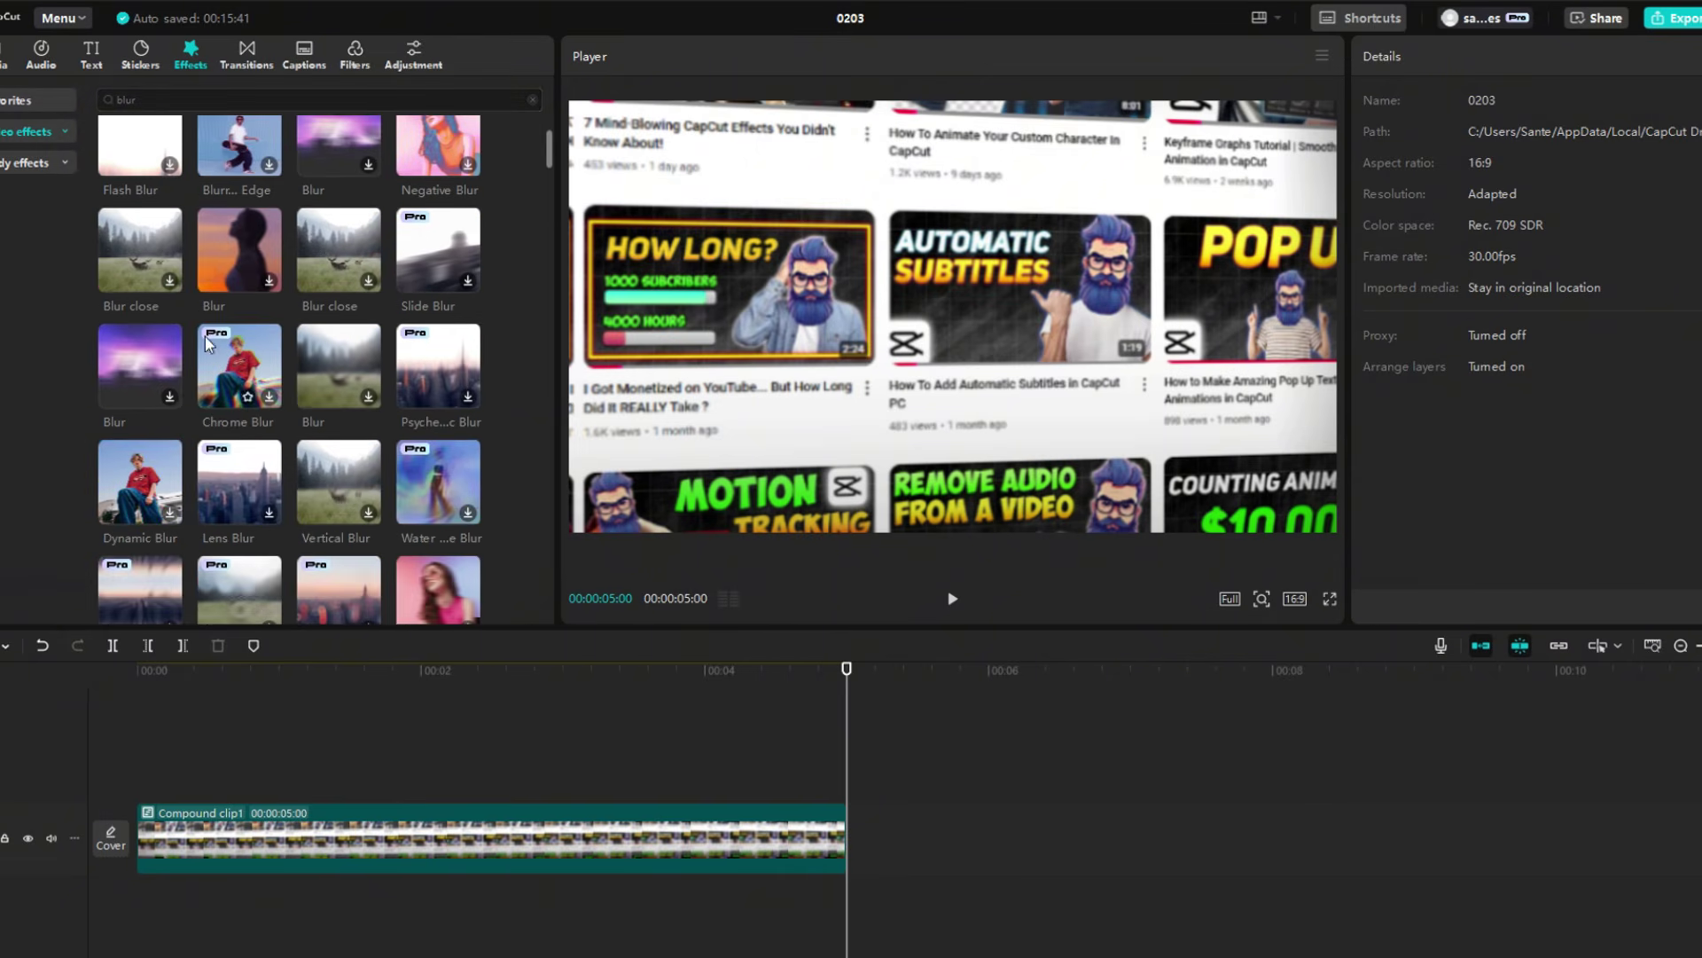
scroll(206, 344, down, 3)
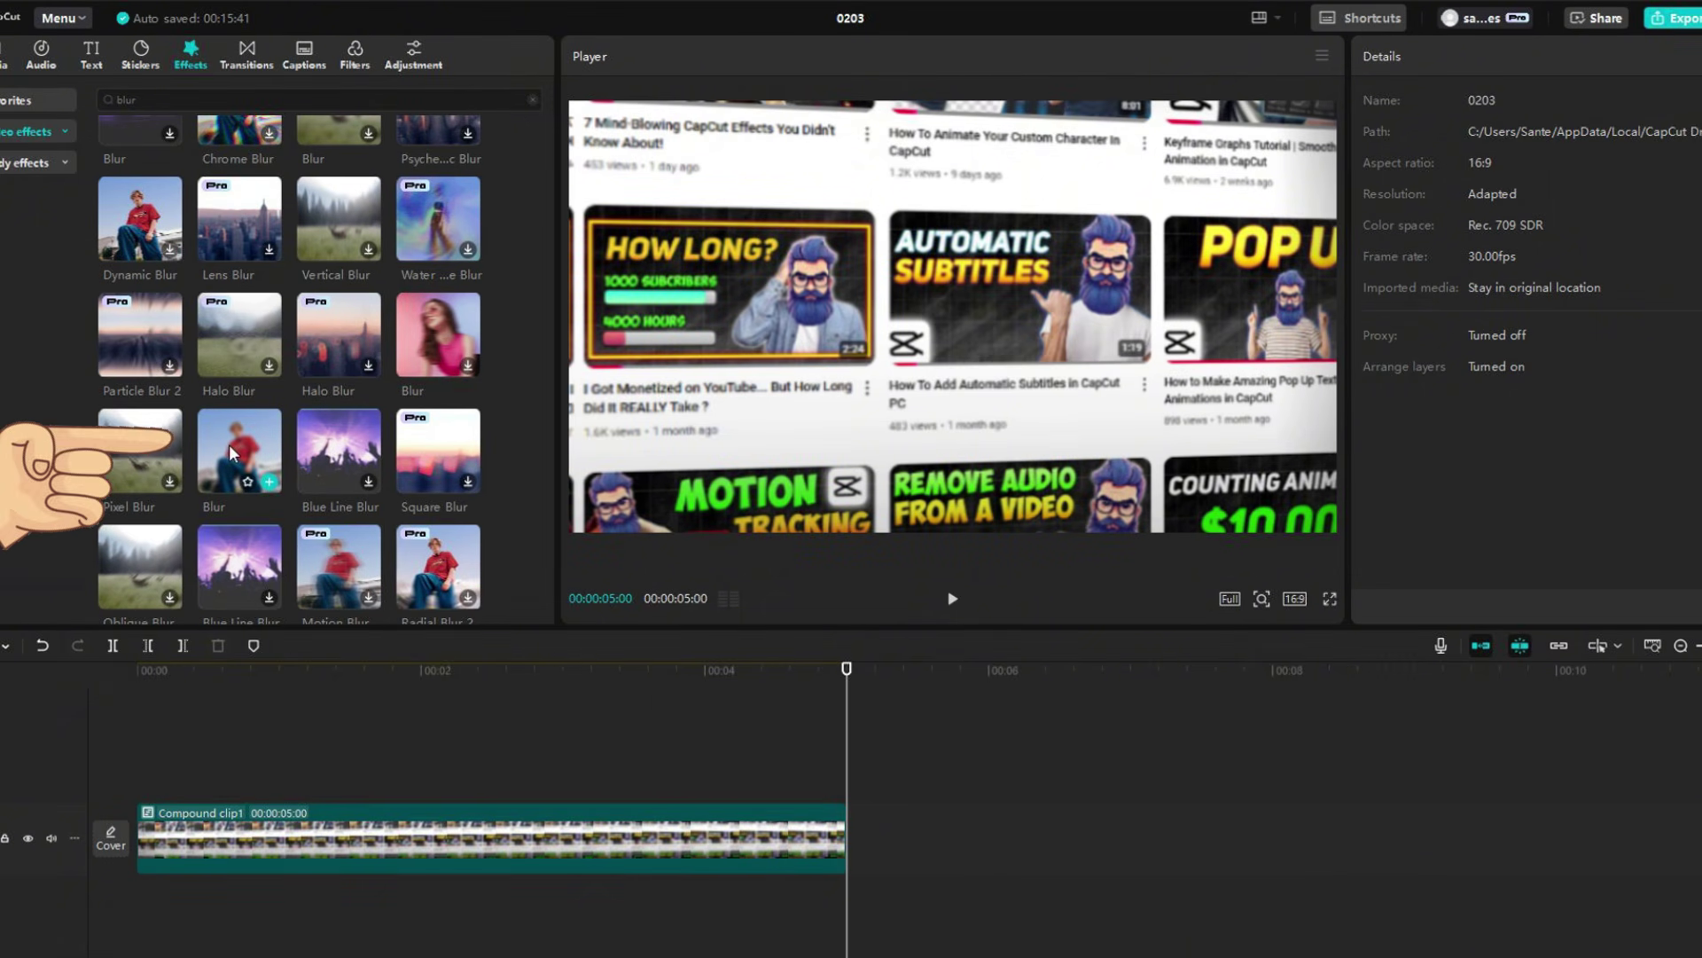
drag(230, 452, 178, 782)
drag(563, 784, 136, 748)
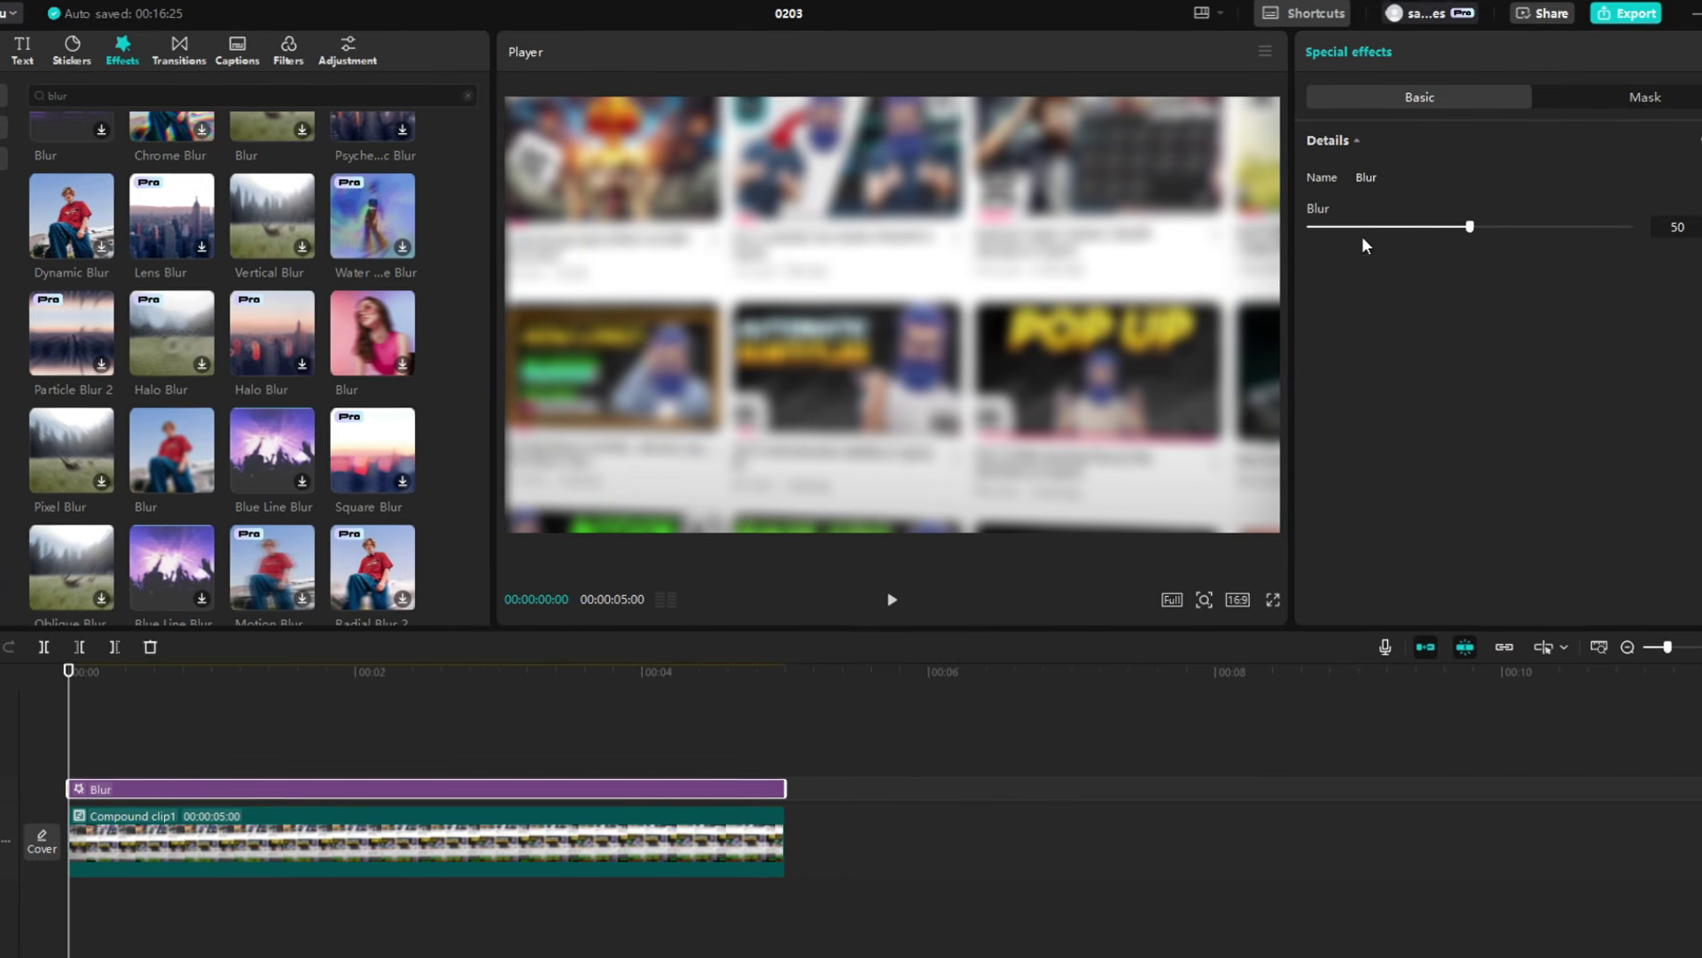
Add an inverted rectangle mask to the Blur effect, about 1125 high and covering roughly the middle half of the frame's width
click(1670, 90)
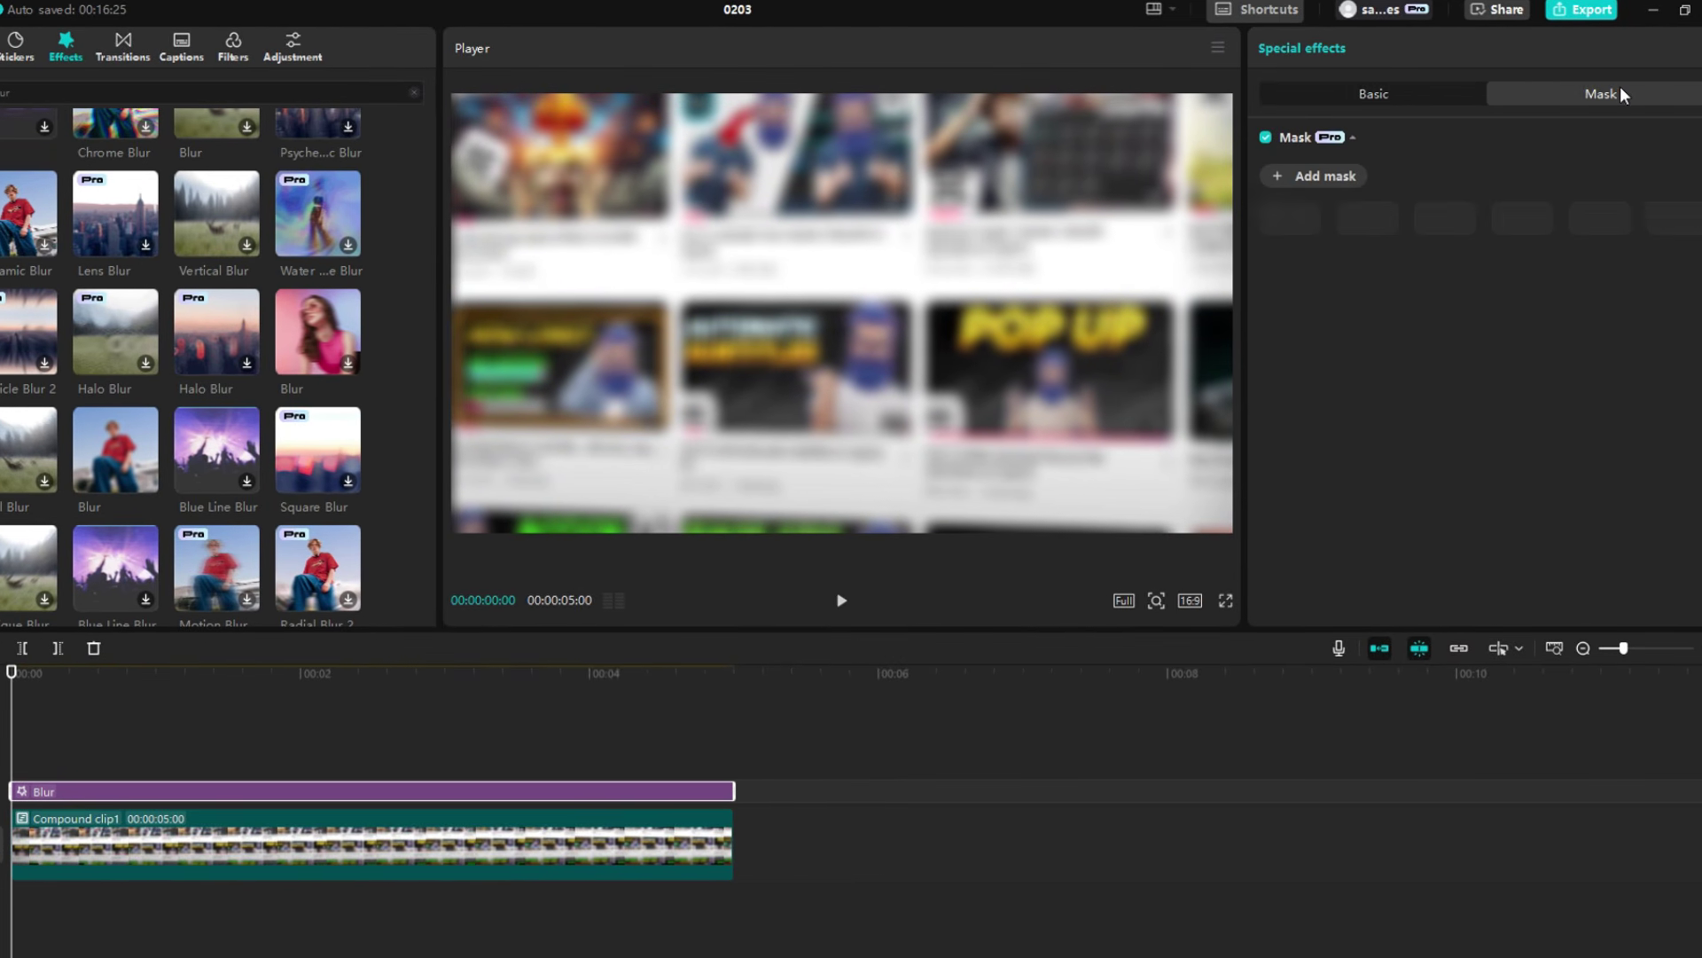
click(1321, 177)
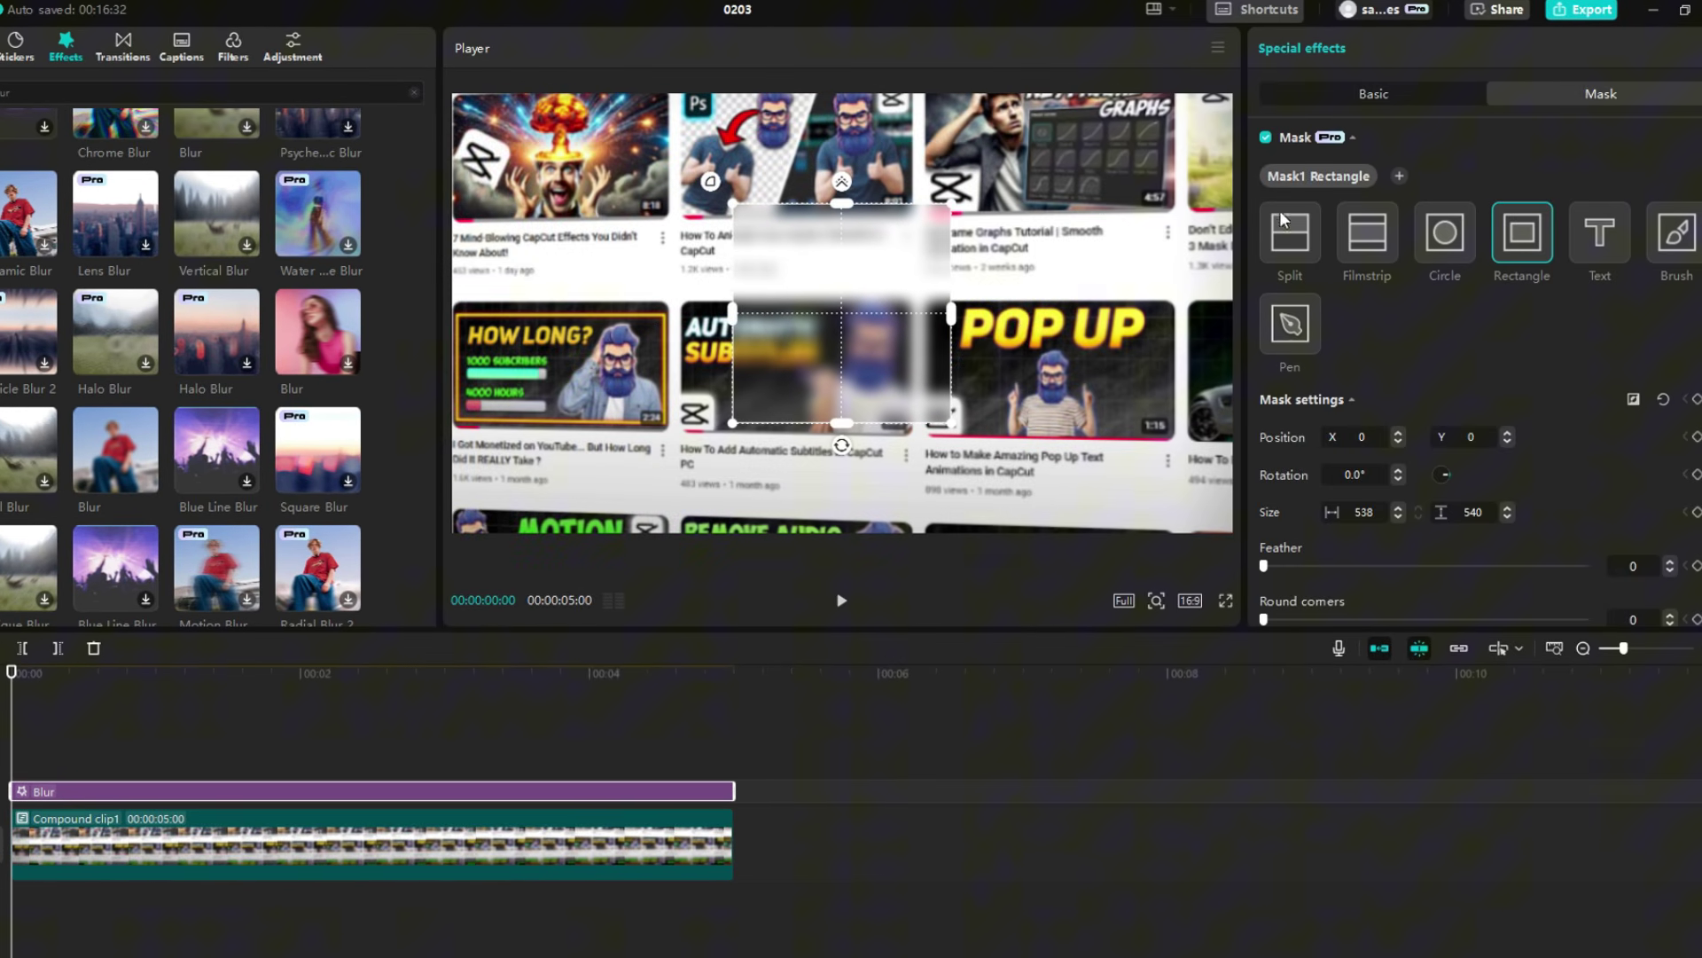
click(1632, 402)
drag(841, 423, 842, 542)
drag(952, 313, 1053, 313)
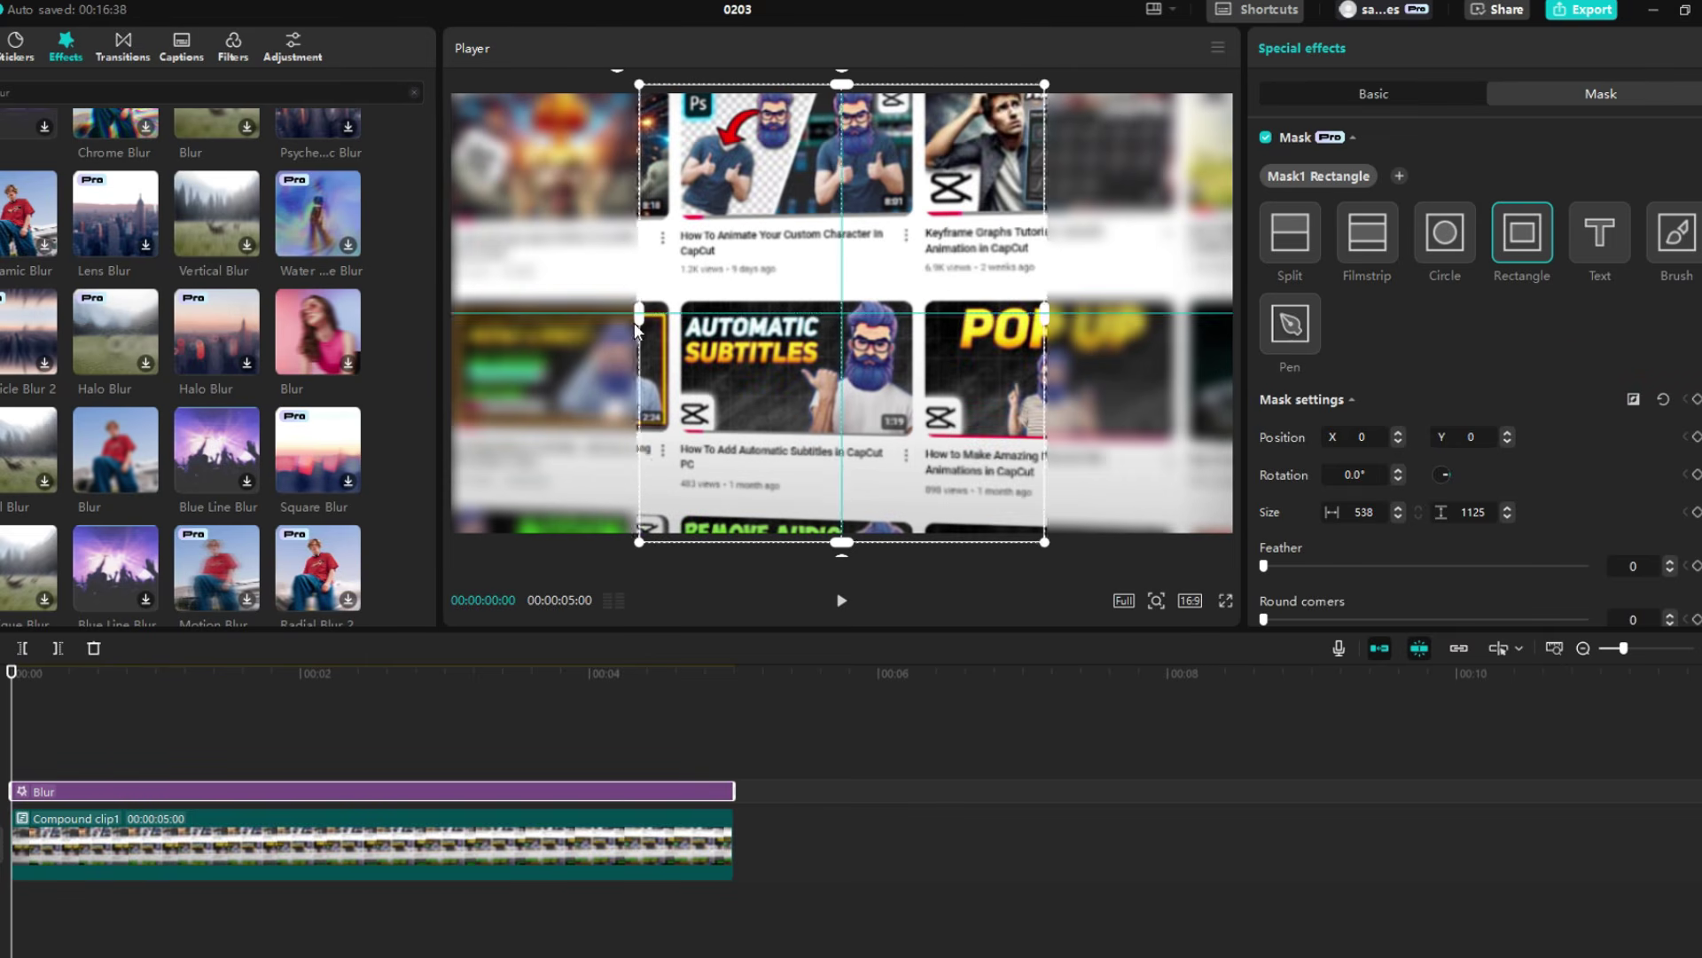
Set the Blur effect's mask to X -382, about 1210 wide with feather 27, and reduce the effect's blur strength
drag(896, 337, 933, 313)
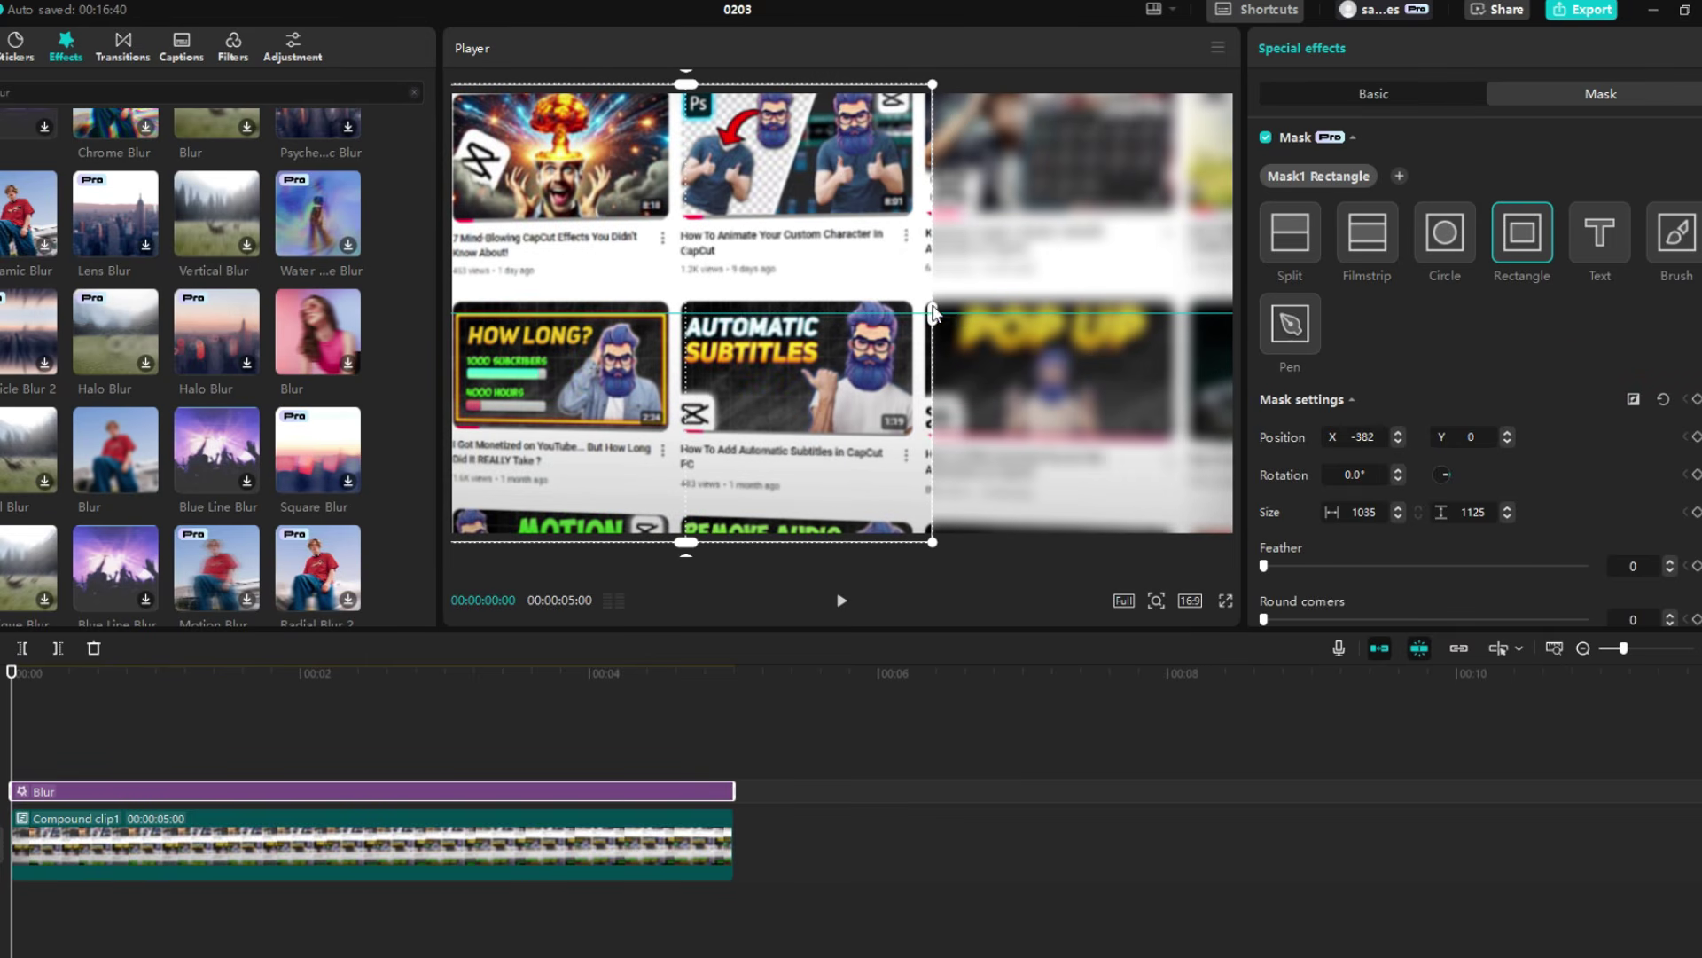
drag(1268, 566, 1349, 566)
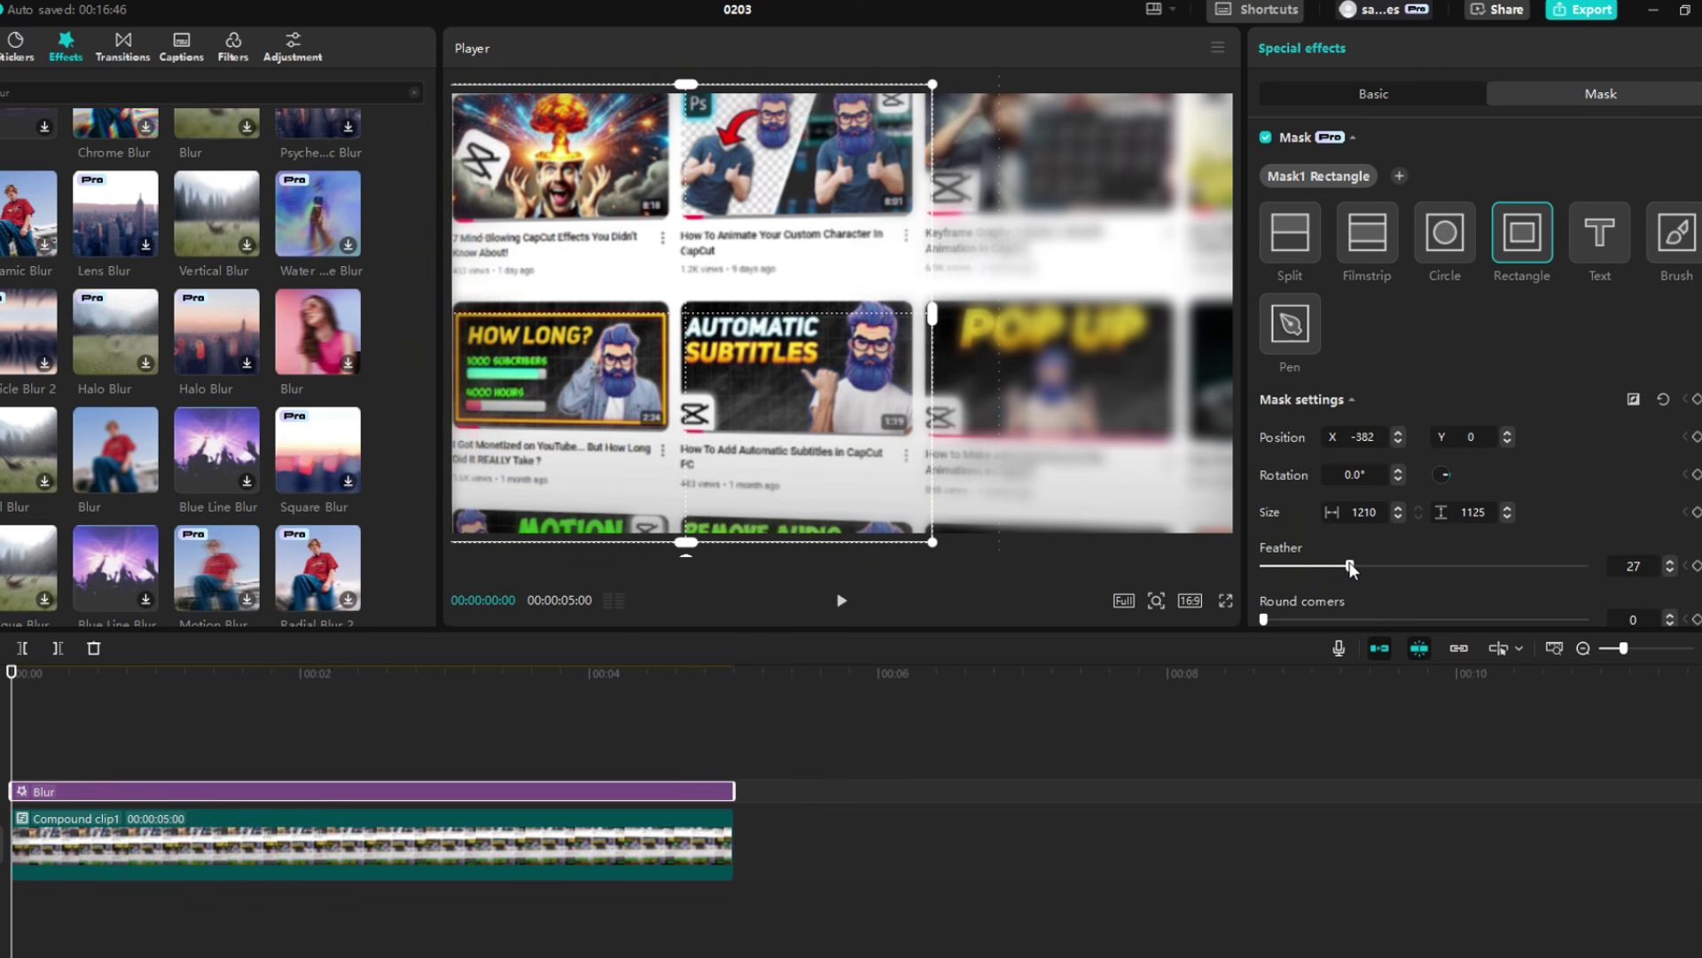
click(1392, 94)
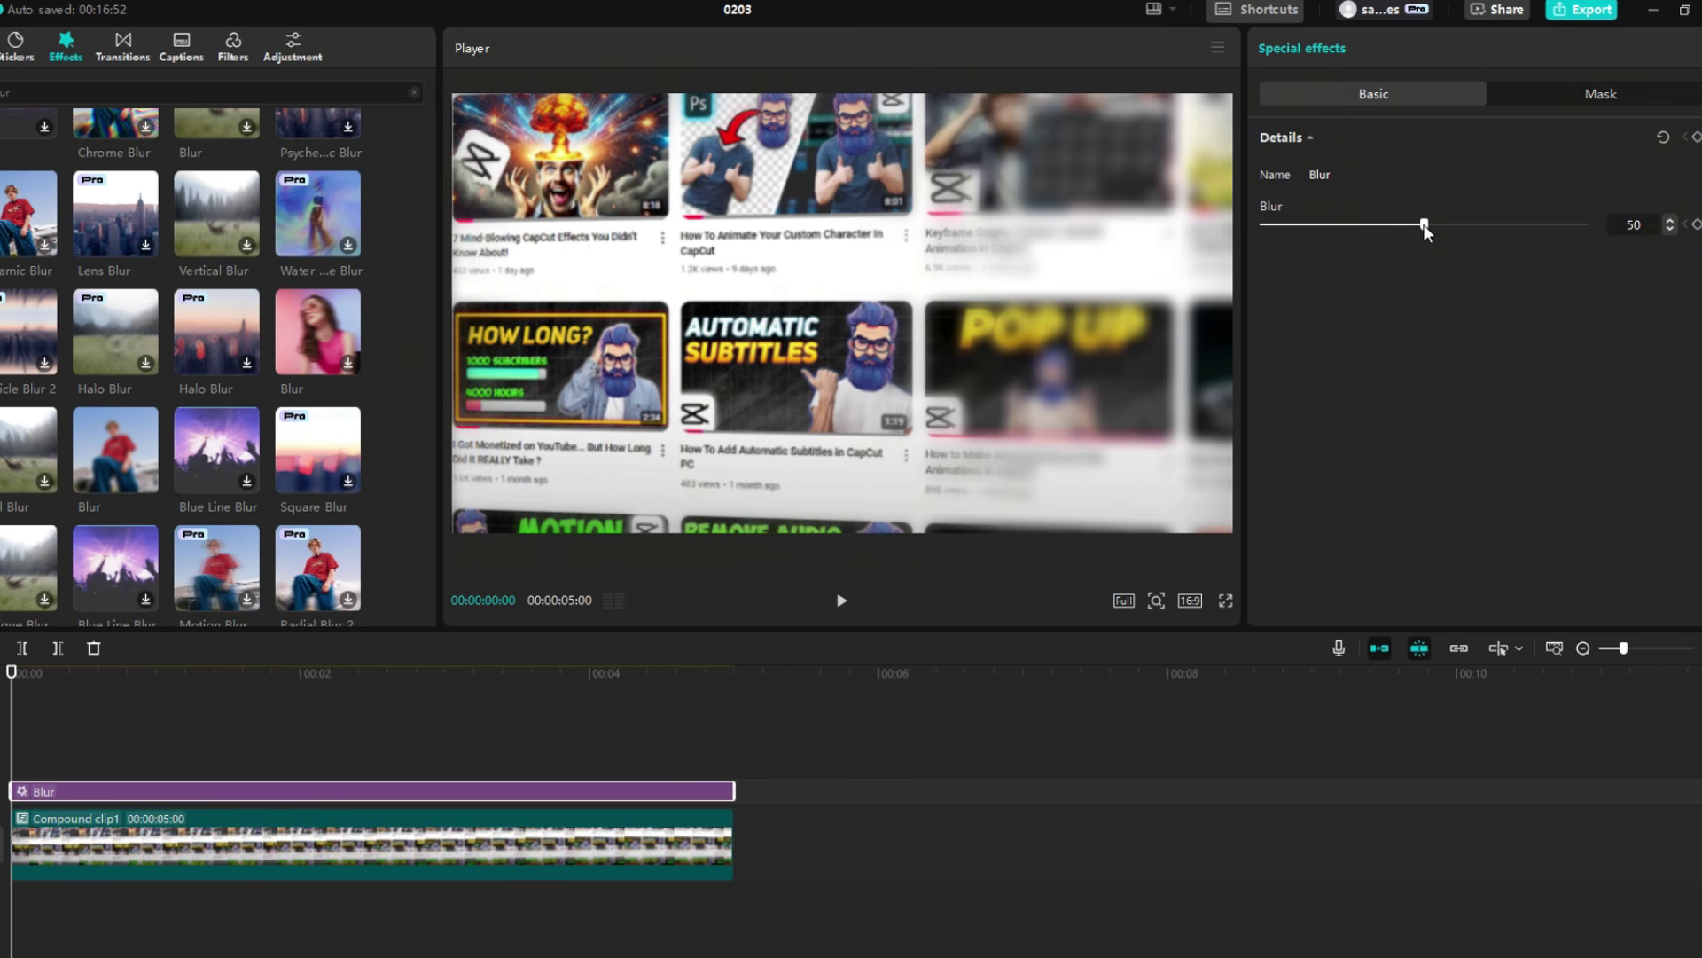
drag(1425, 227, 1309, 225)
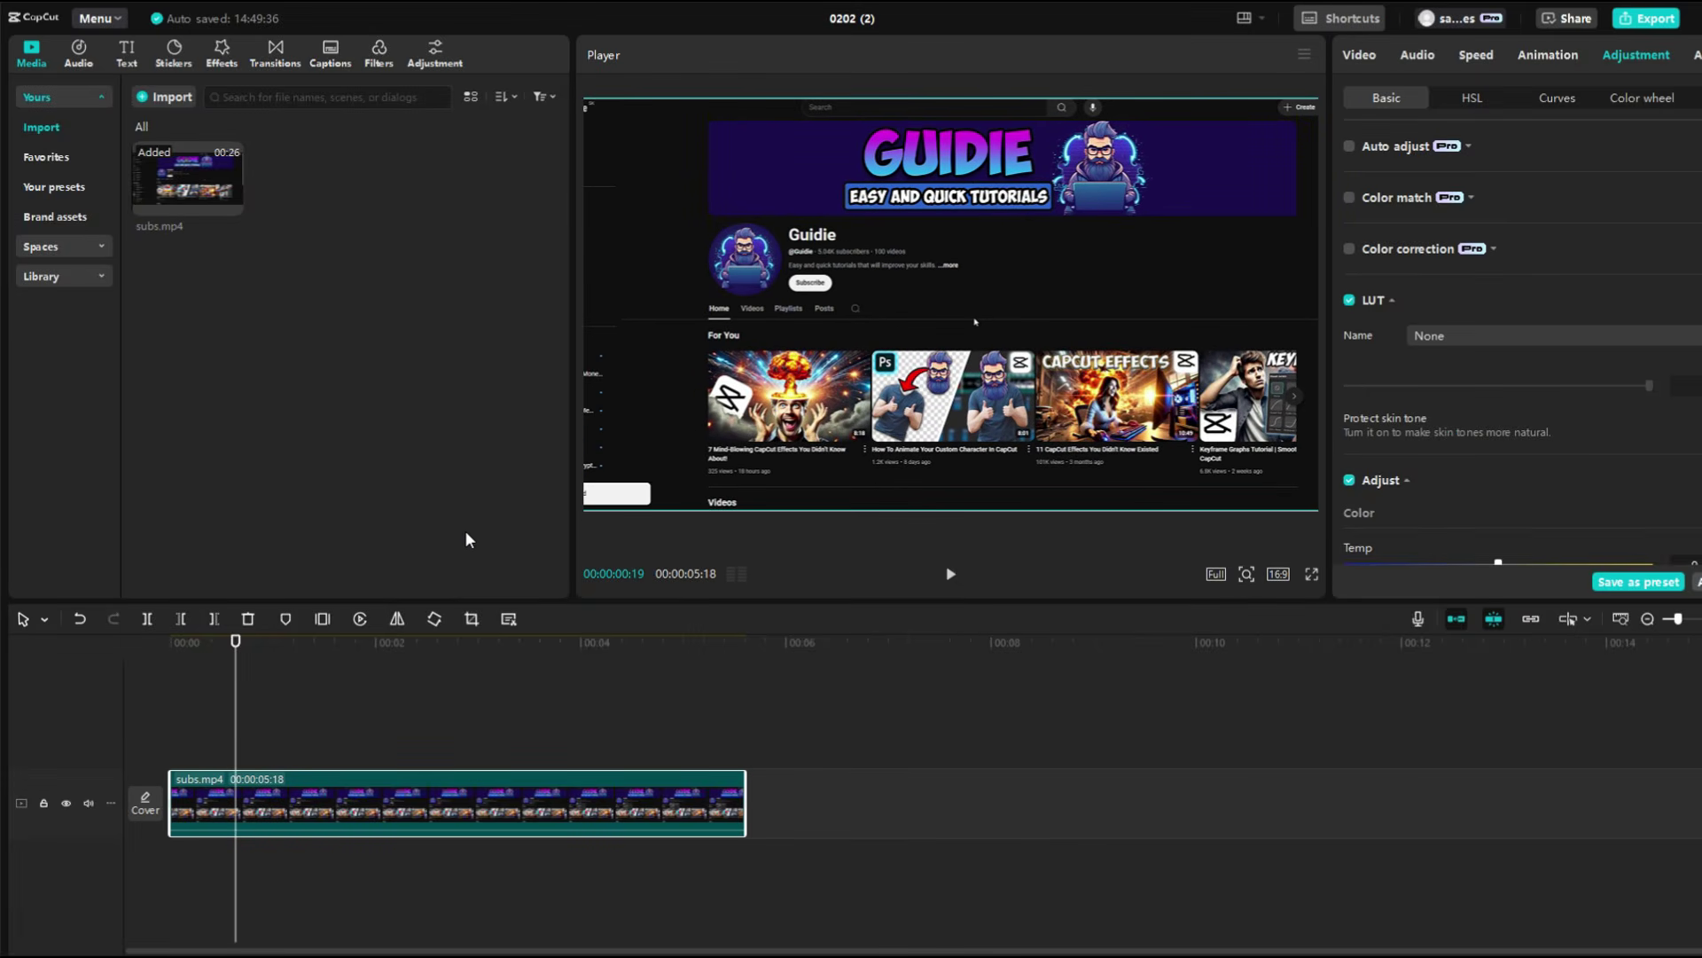
In the subs.mp4 project, search the effects for "player 3" and place the Player 3 effect above the clip across its full length
click(222, 53)
click(257, 98)
text(play)
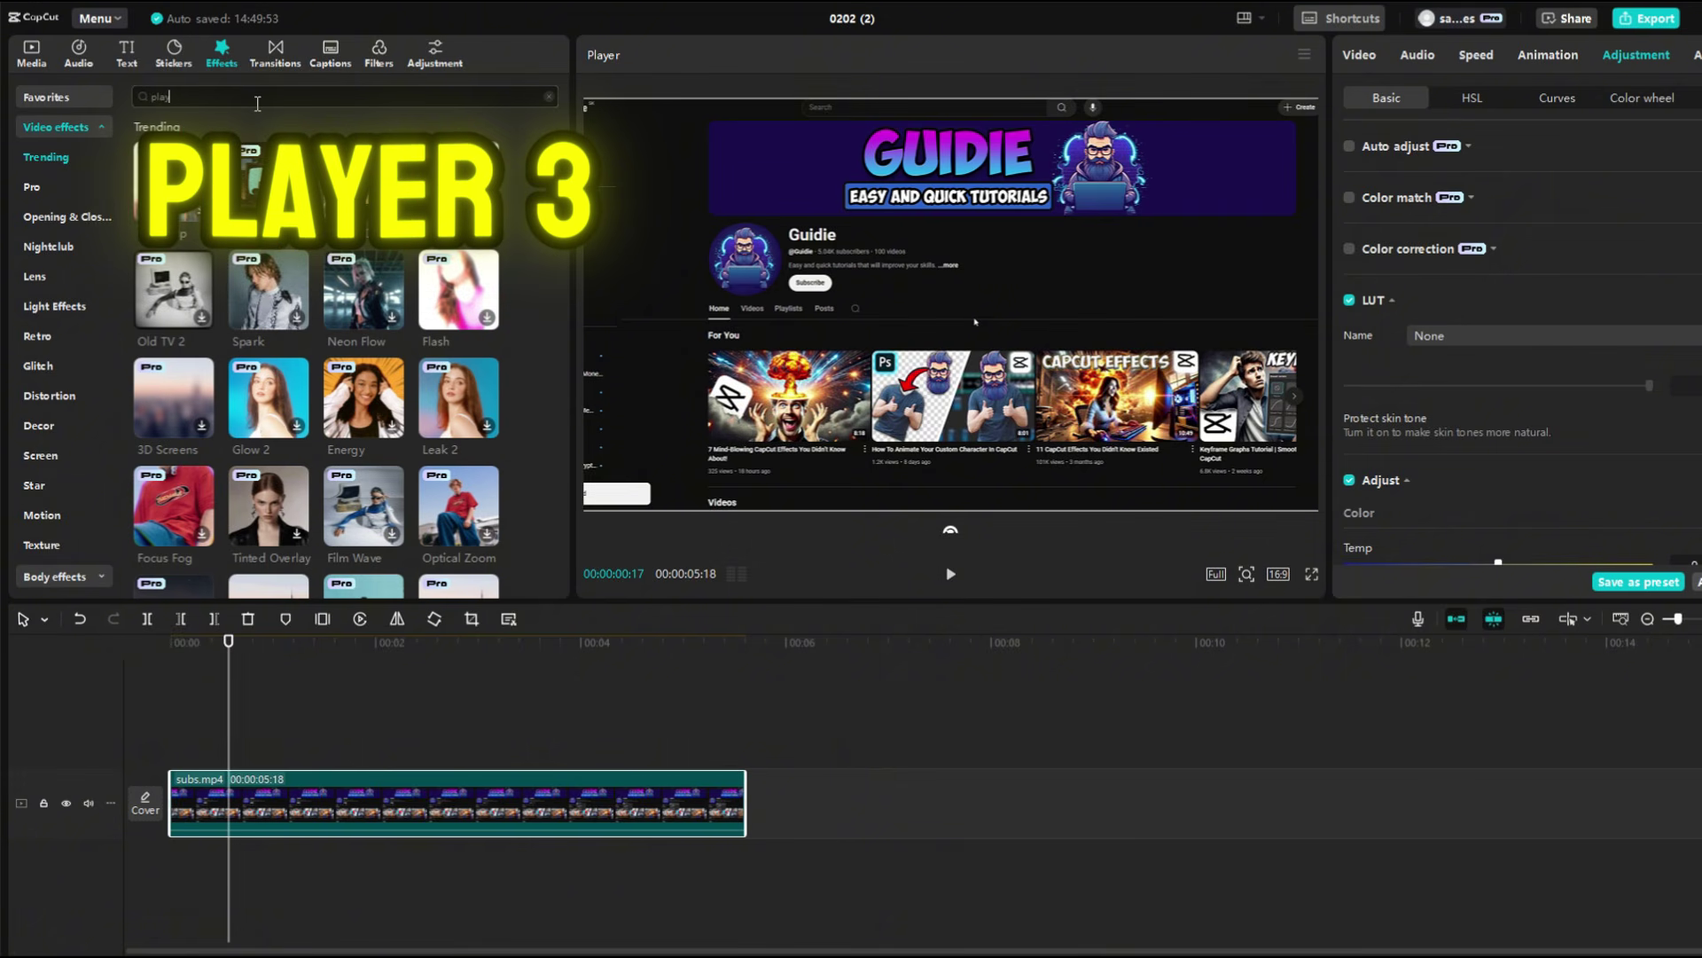
text(er 3)
key(Return)
drag(185, 209, 177, 753)
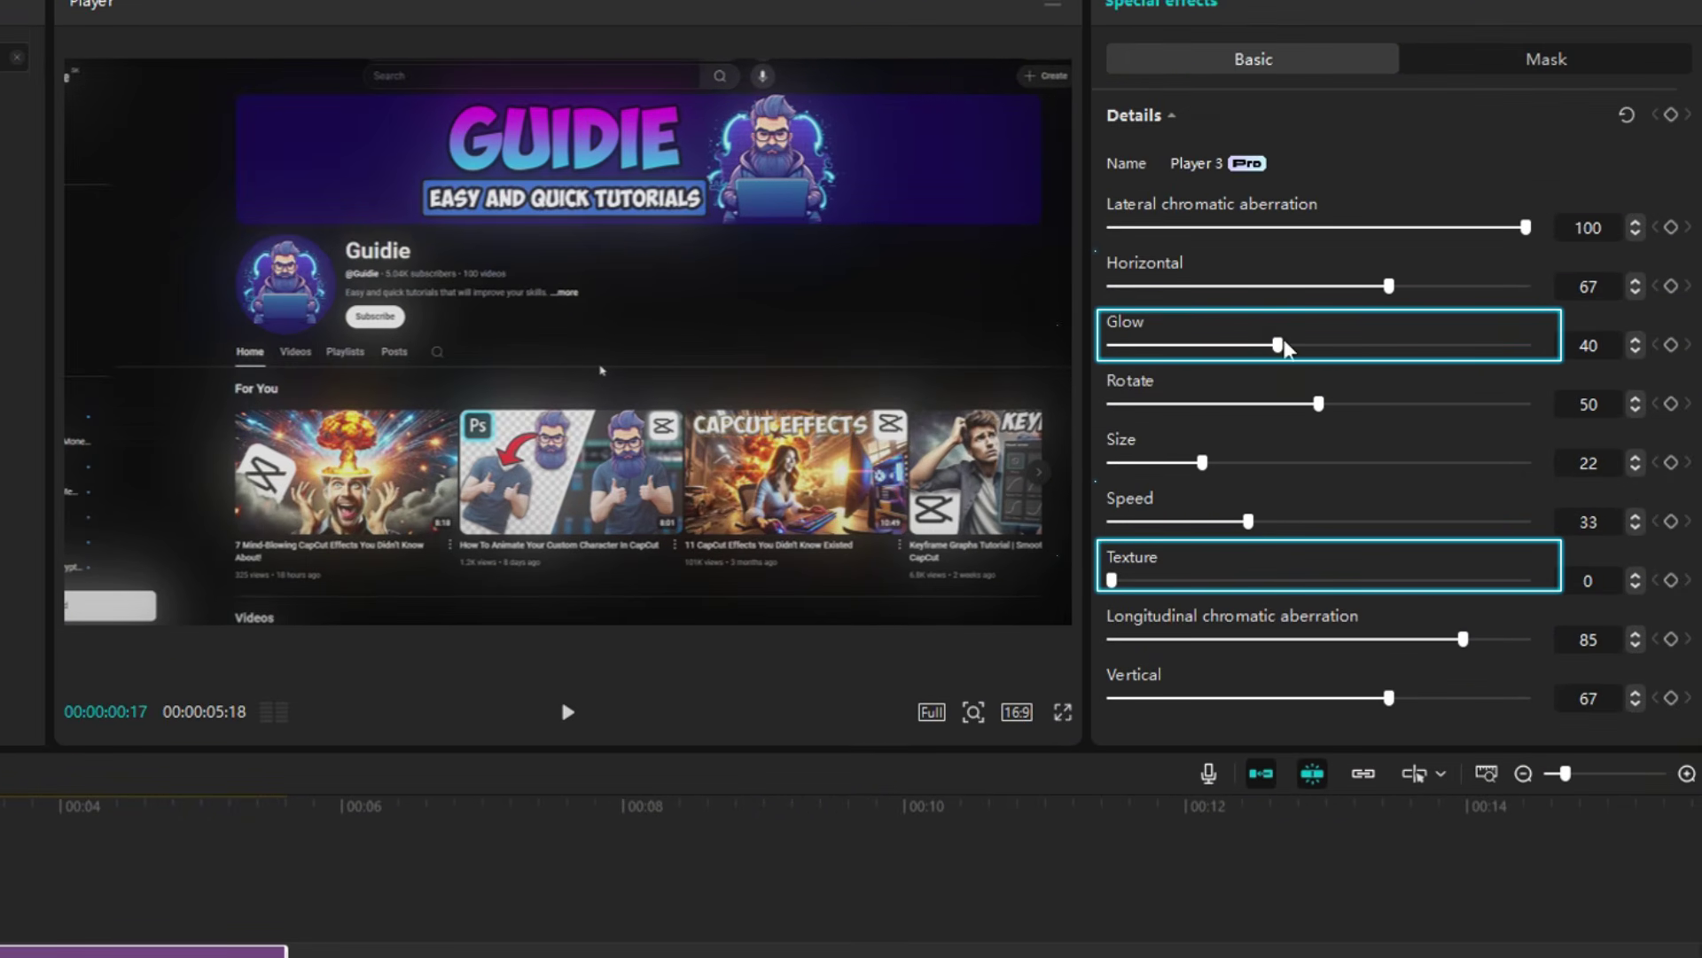
Set the Player 3 effect's Glow to 0 and Speed to 100
drag(1339, 332, 1184, 332)
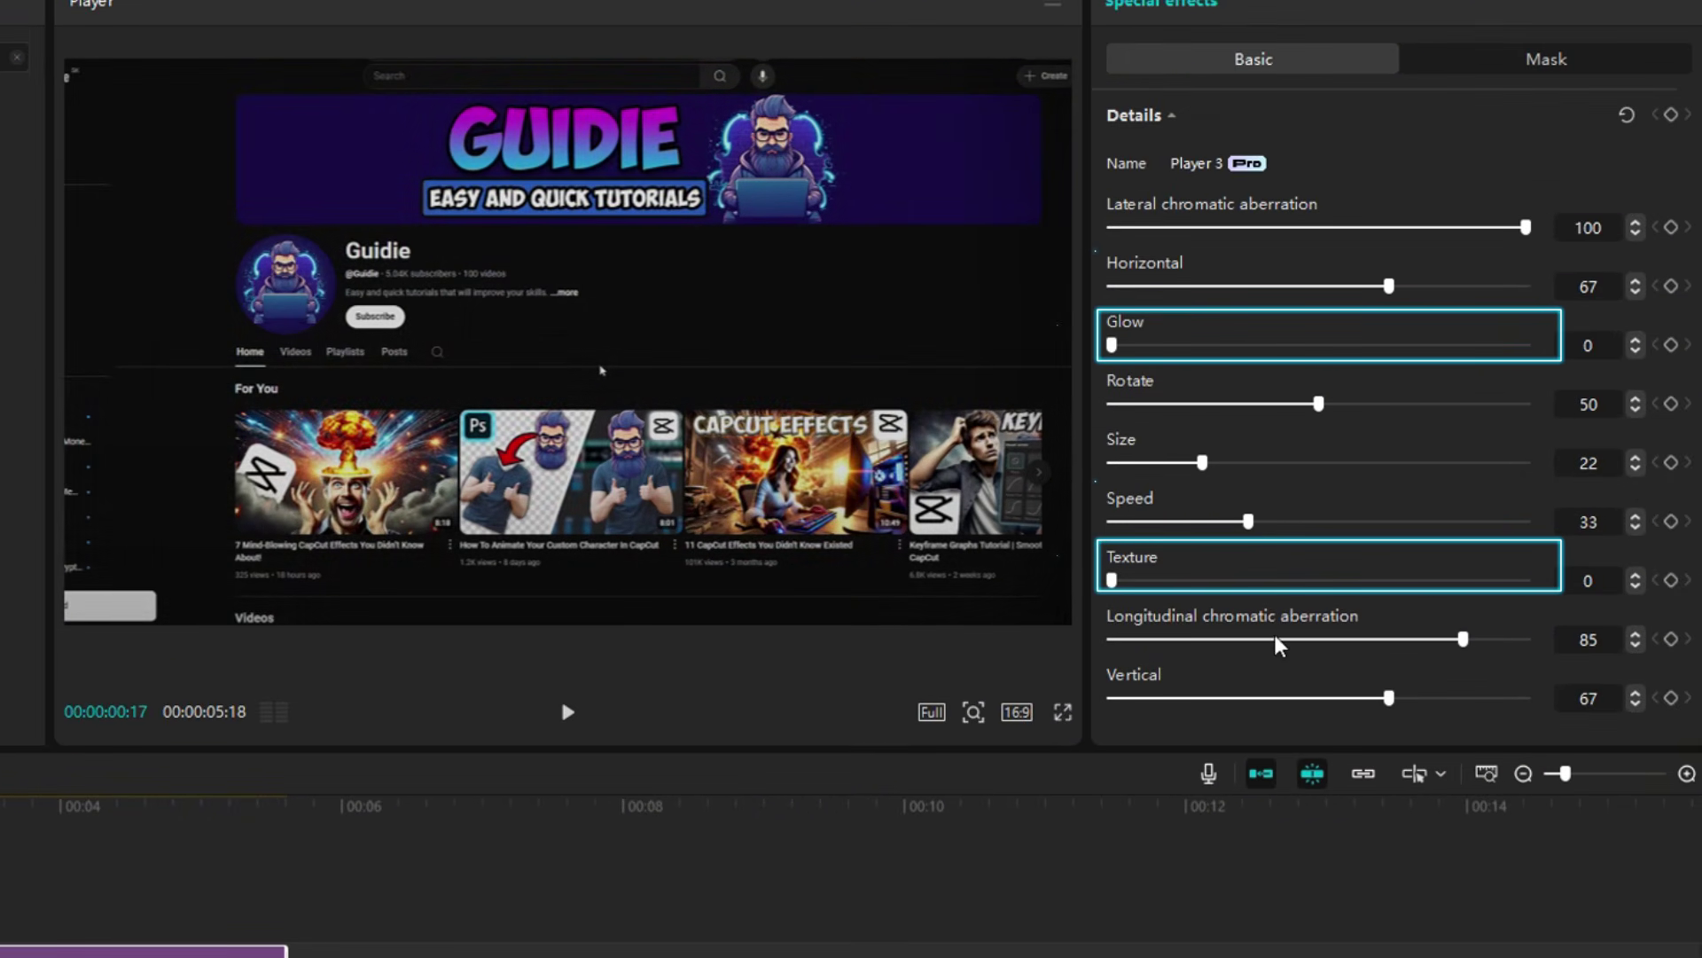
drag(1248, 521, 1525, 522)
Keyframe the Player 3 effect at 00:00:00:14 with Size 35, Rotate 44 and Vertical 64
click(63, 727)
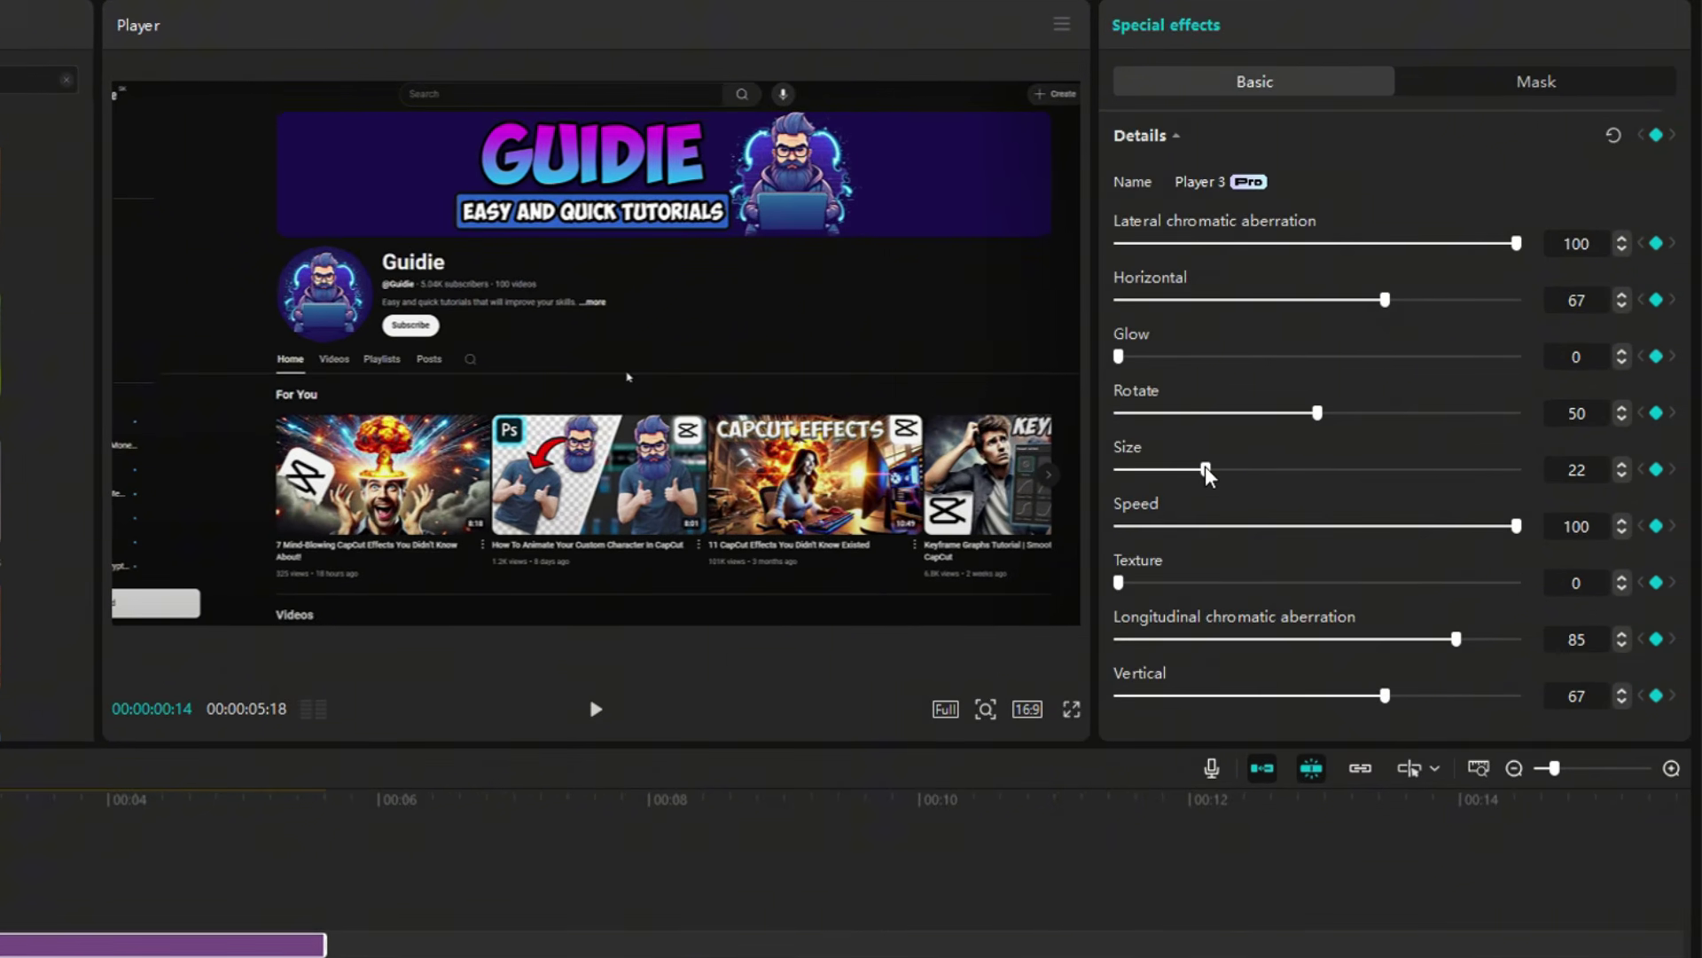
drag(1324, 387, 1347, 388)
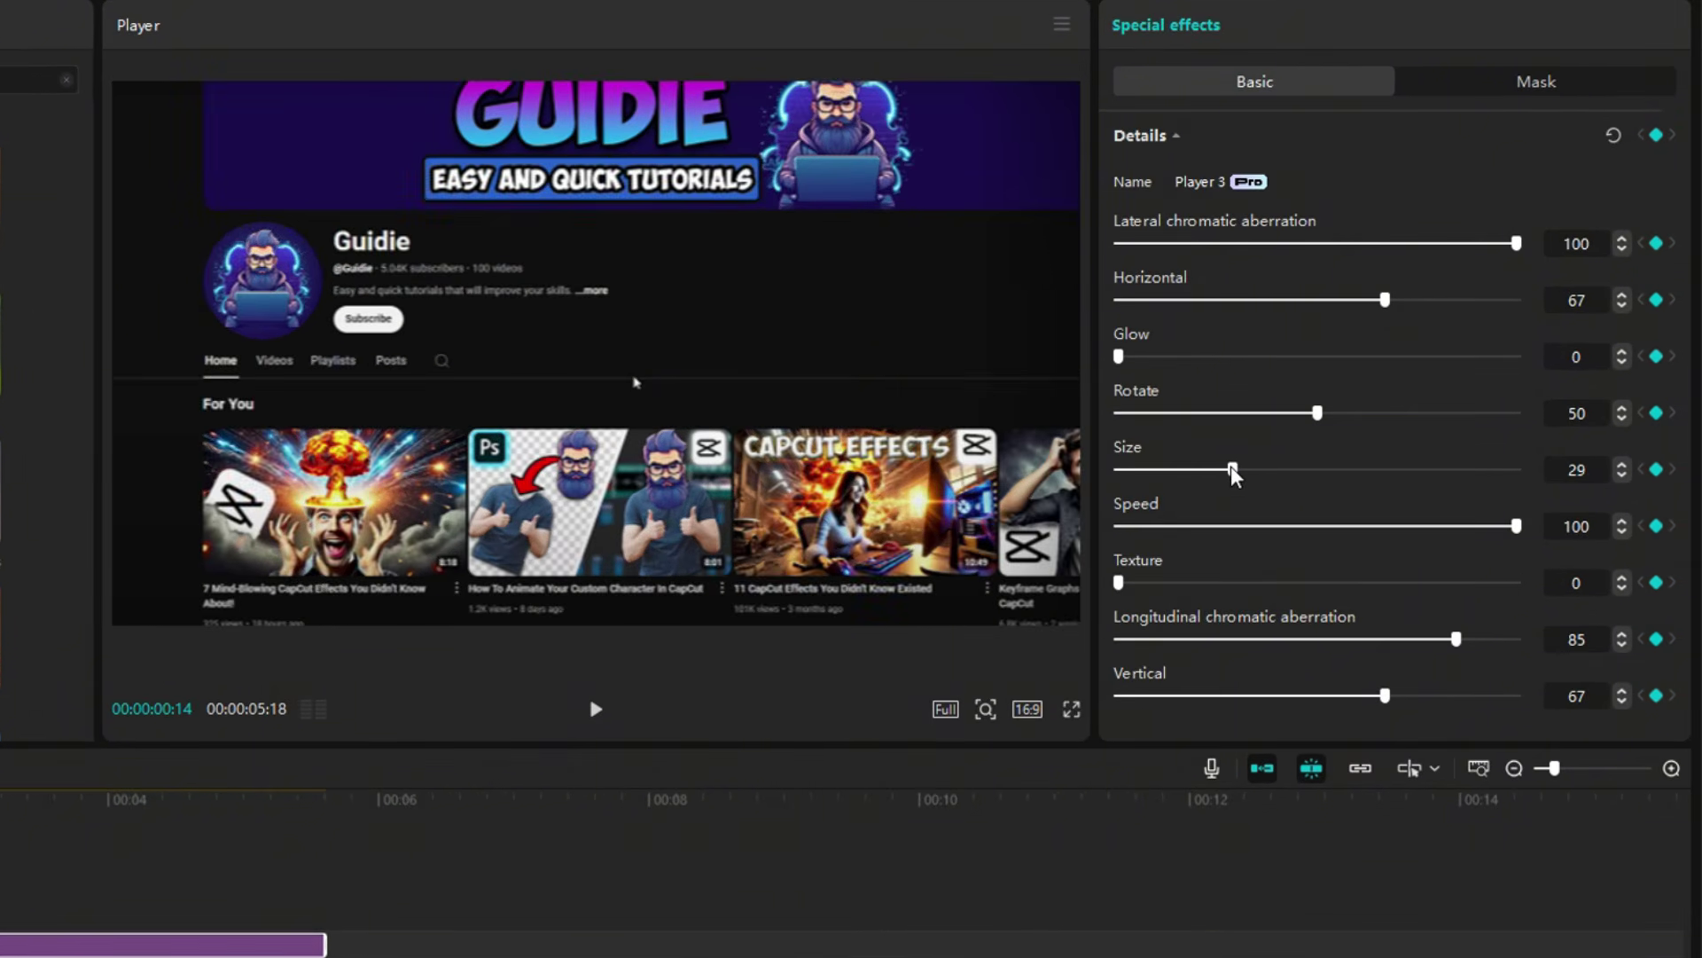
mouse_move(1234, 475)
mouse_down()
mouse_move(1315, 469)
mouse_move(1258, 469)
mouse_up()
drag(1318, 413, 1294, 413)
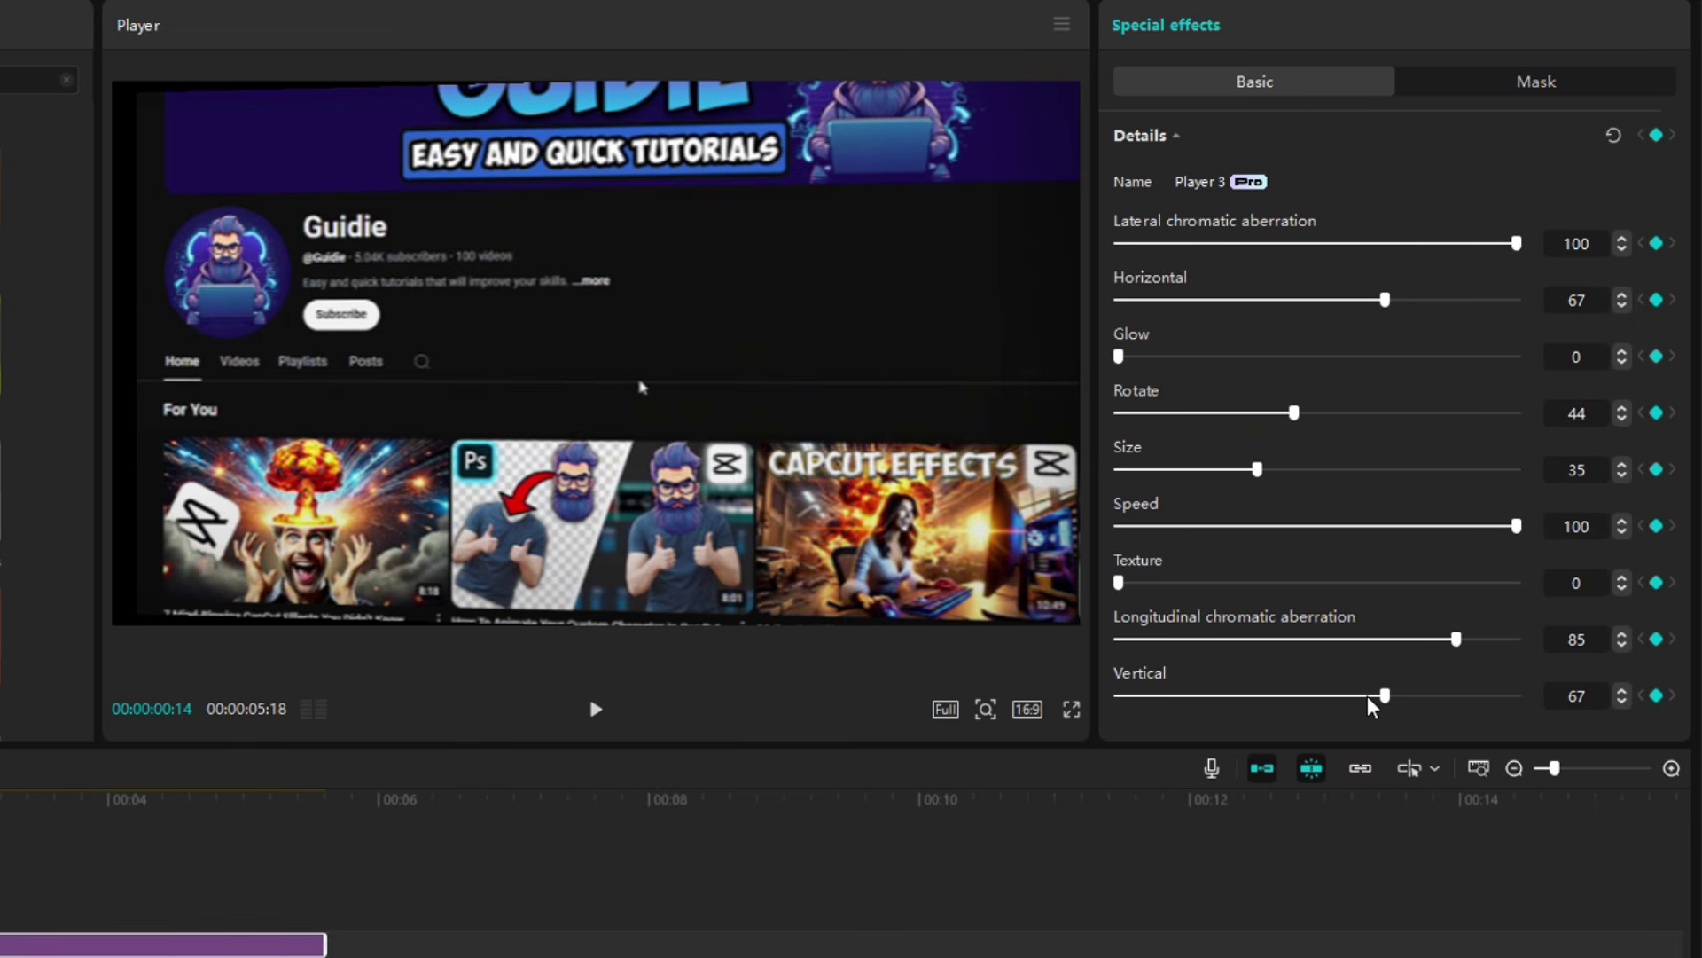
drag(1383, 696, 1375, 695)
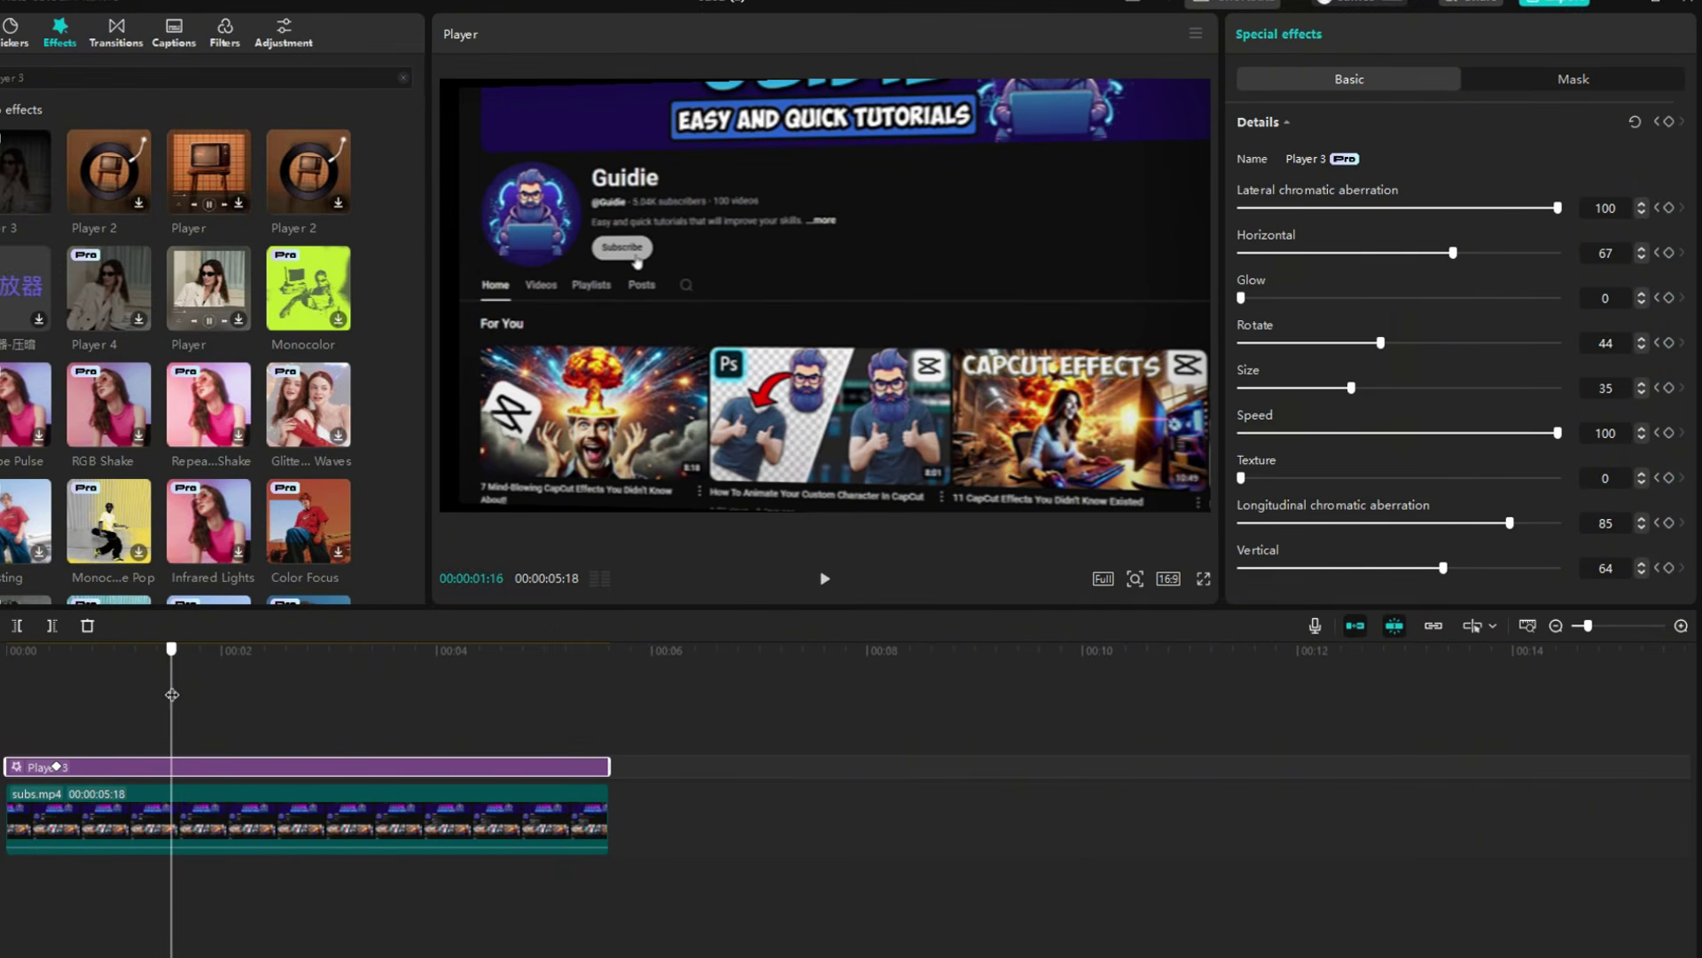
Keyframe the Player 3 effect at 00:00:05:05 with Rotate 63, Size 52, Vertical 74 and Horizontal 91
drag(172, 694, 544, 686)
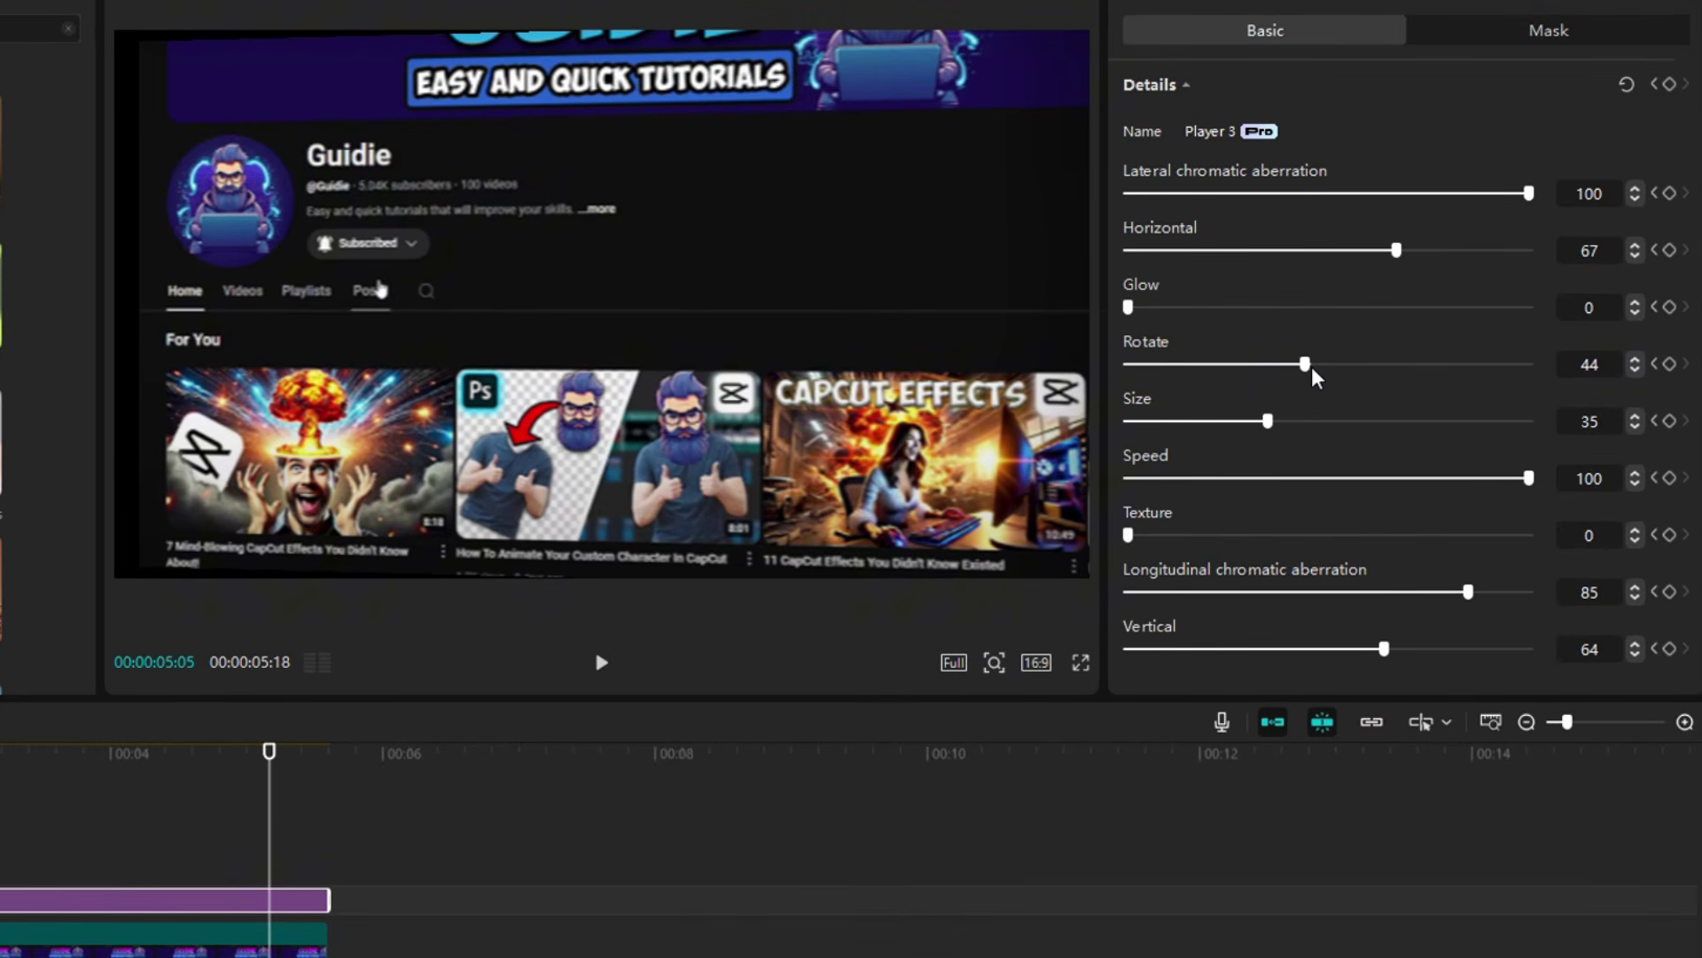
drag(1314, 372, 1381, 364)
drag(1268, 422, 1336, 422)
drag(1384, 650, 1425, 650)
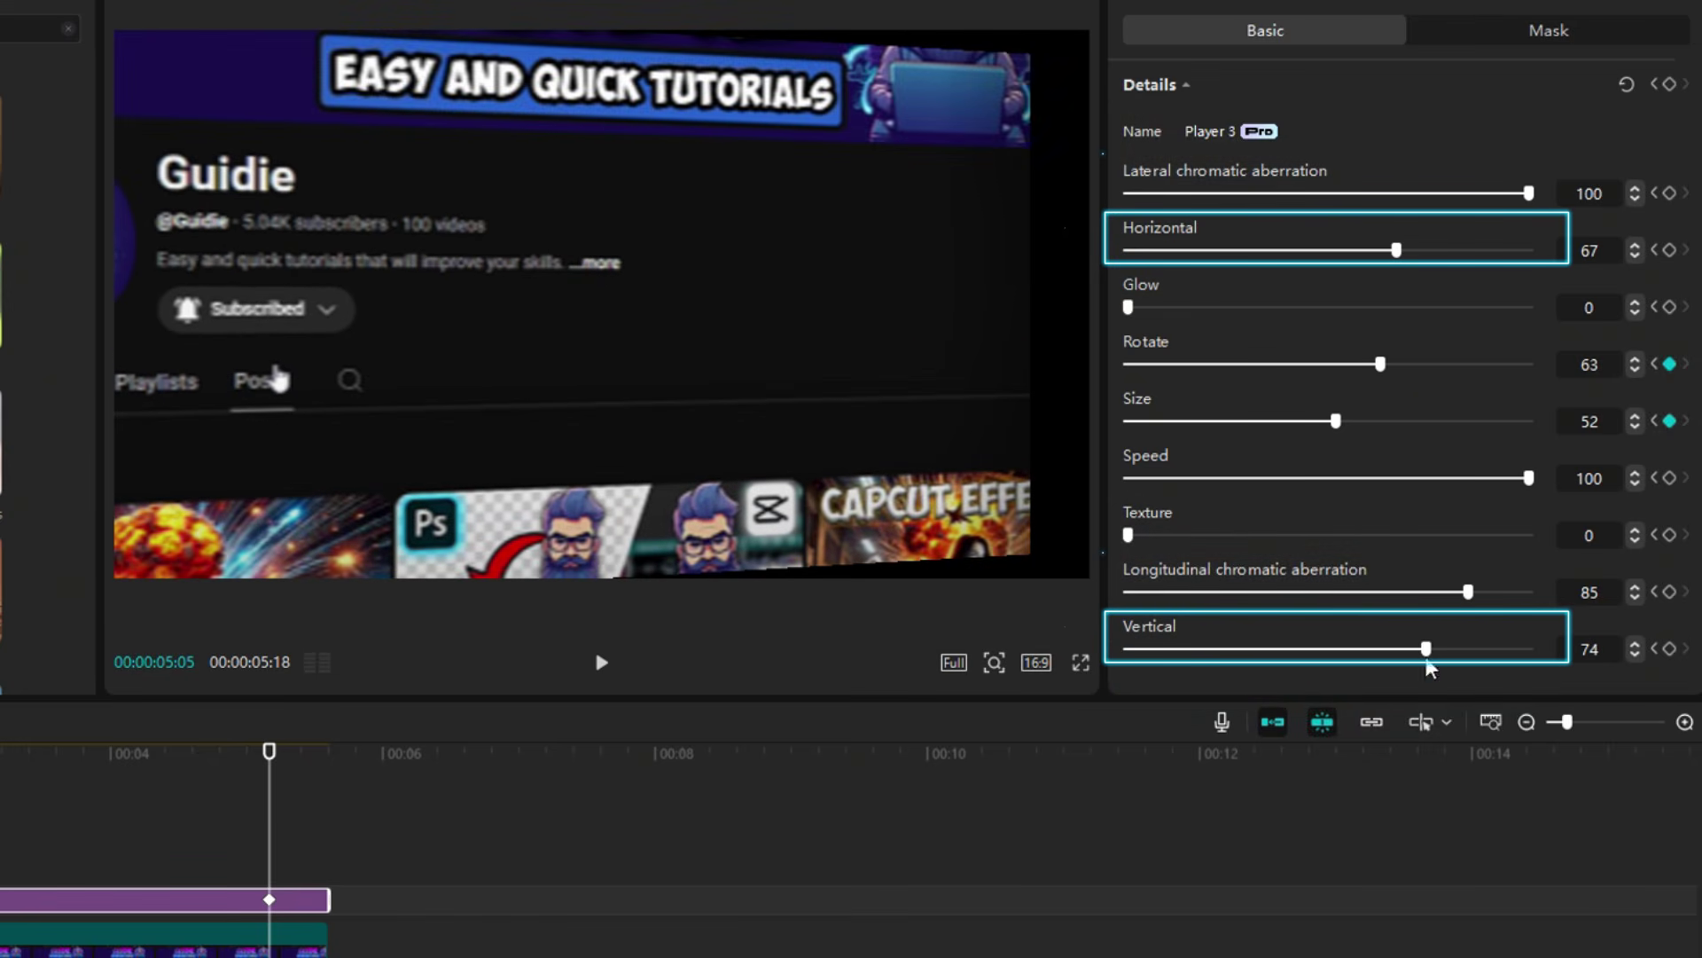
drag(1396, 250, 1493, 266)
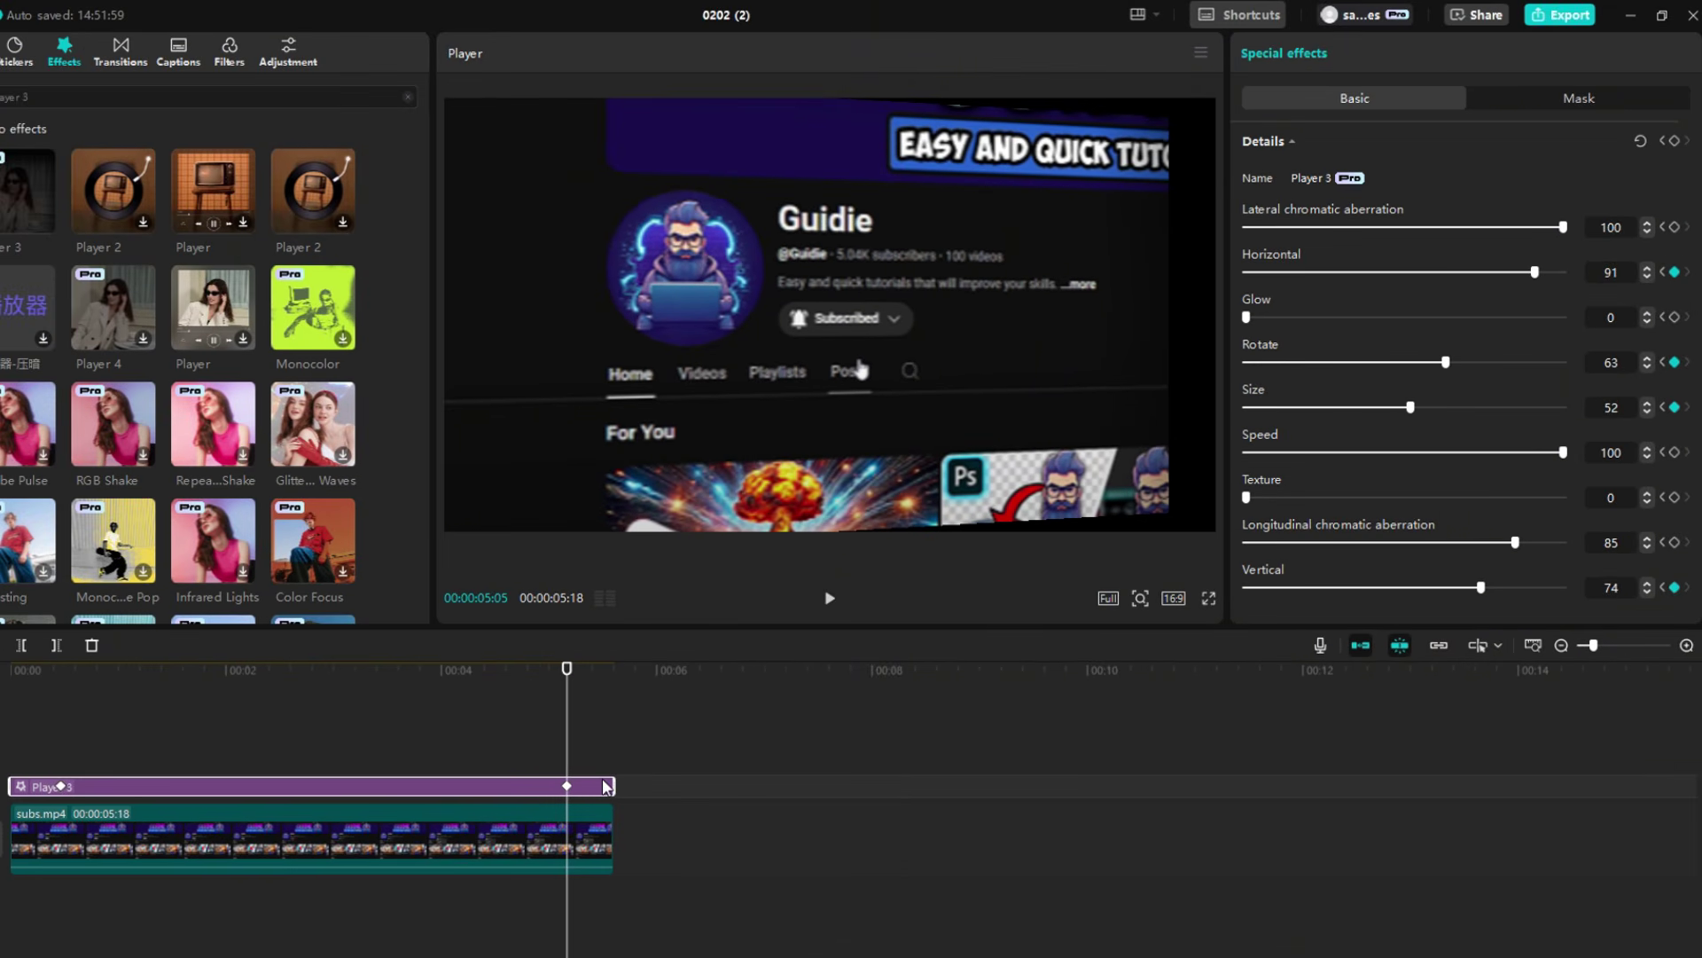
Combine the effect and subs.mp4 into a compound clip and delete the part before 00:00:00:14
key(ctrl+a)
drag(159, 682, 57, 691)
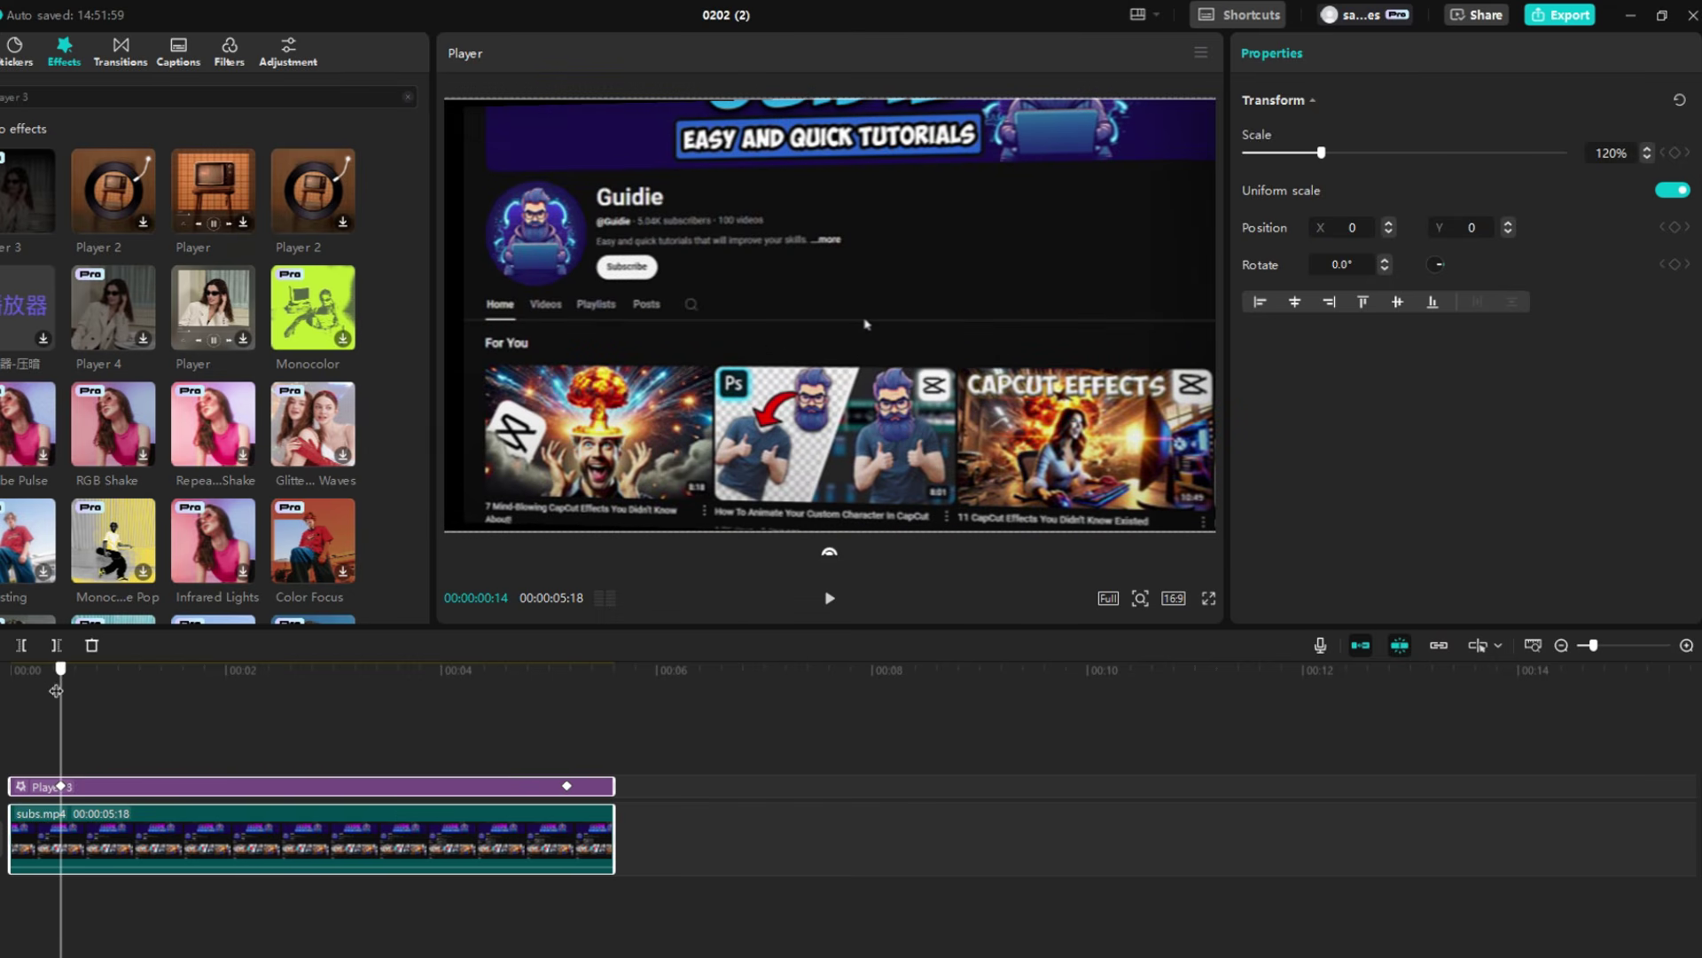
key(alt+g)
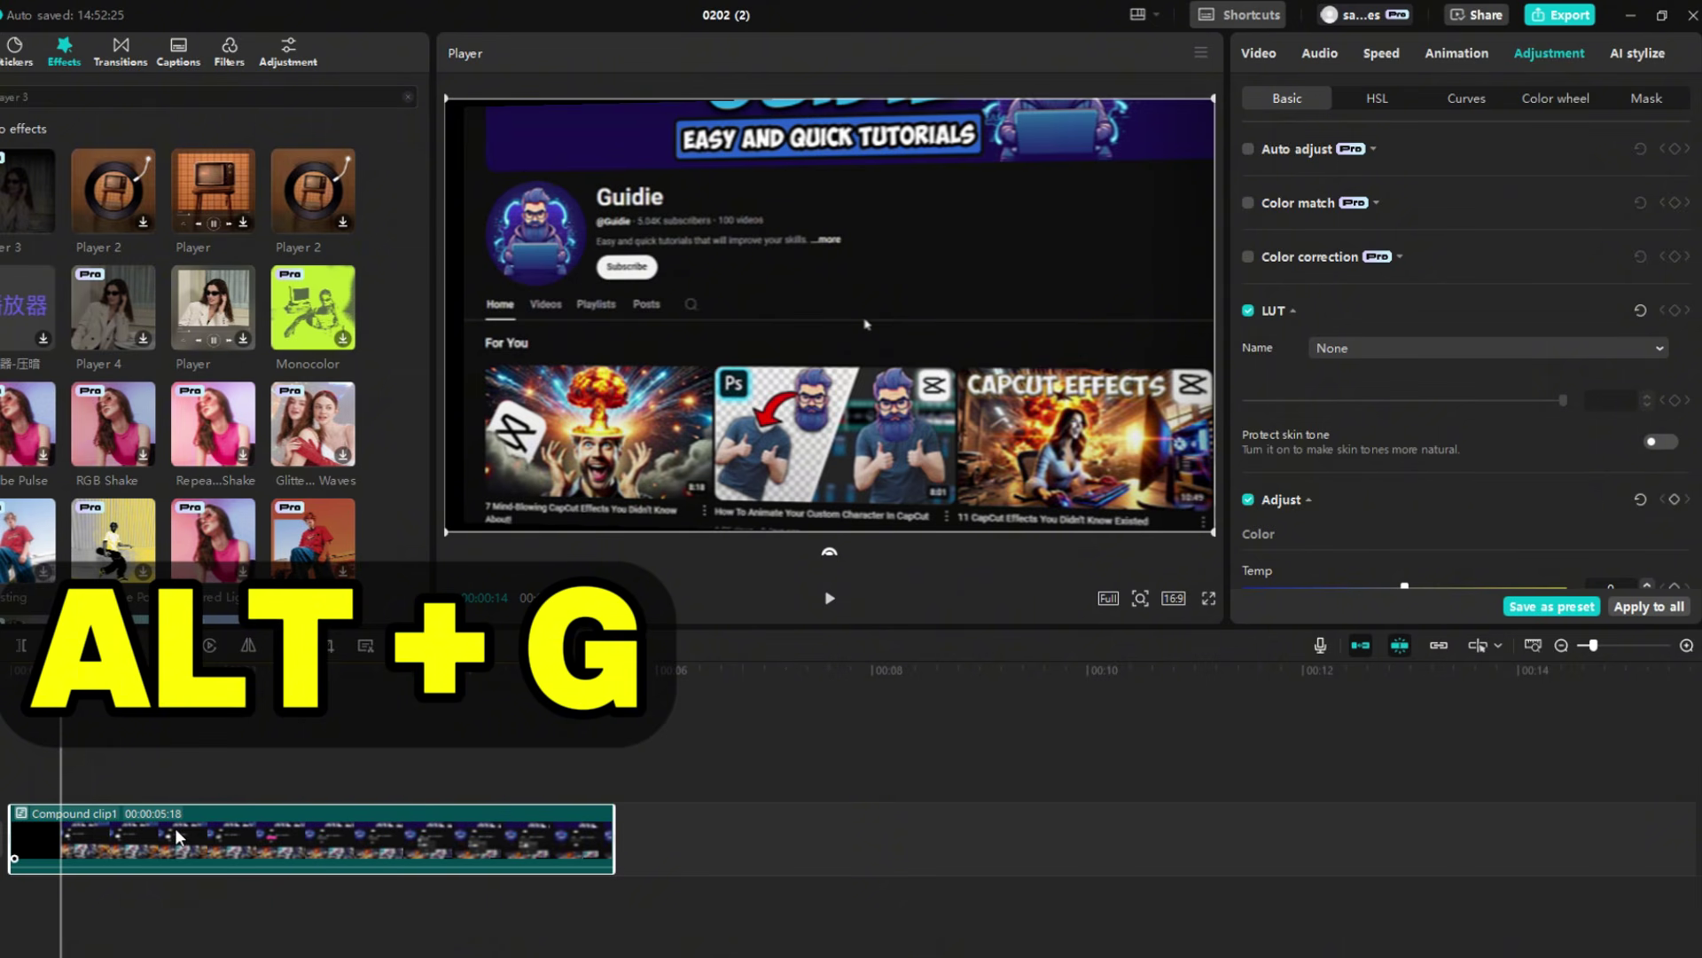
click(69, 814)
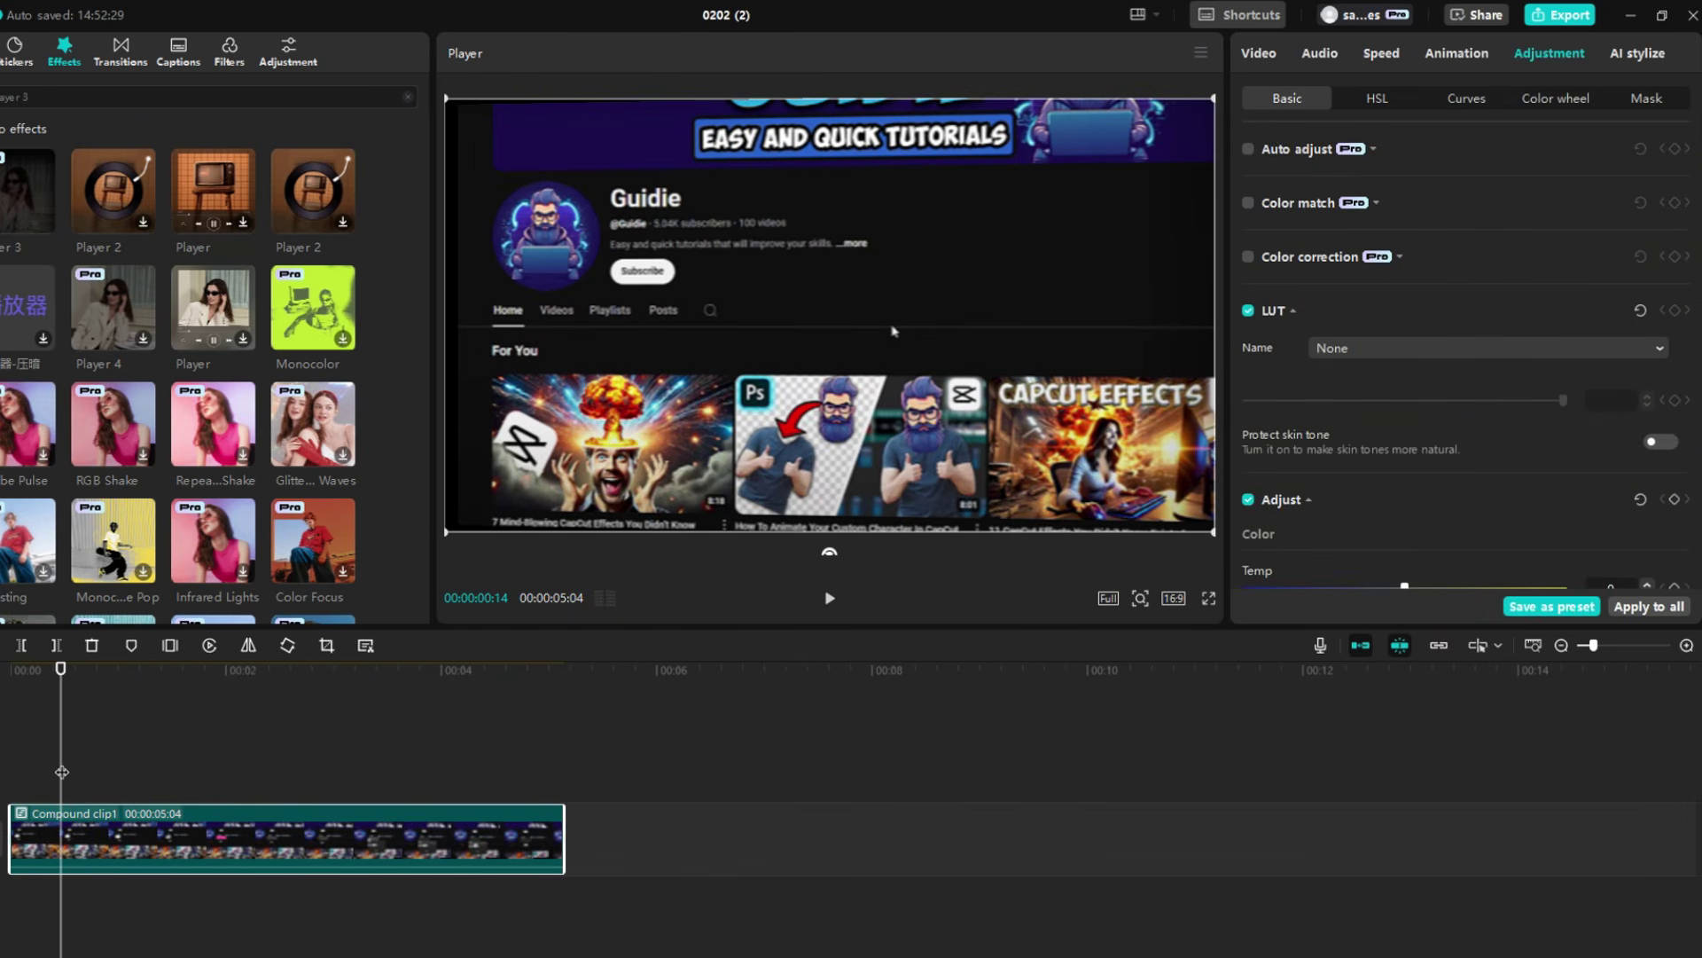
Keyframe the compound clip's transform at its start with 106% scale and -1.0° rotation
drag(62, 771, 16, 770)
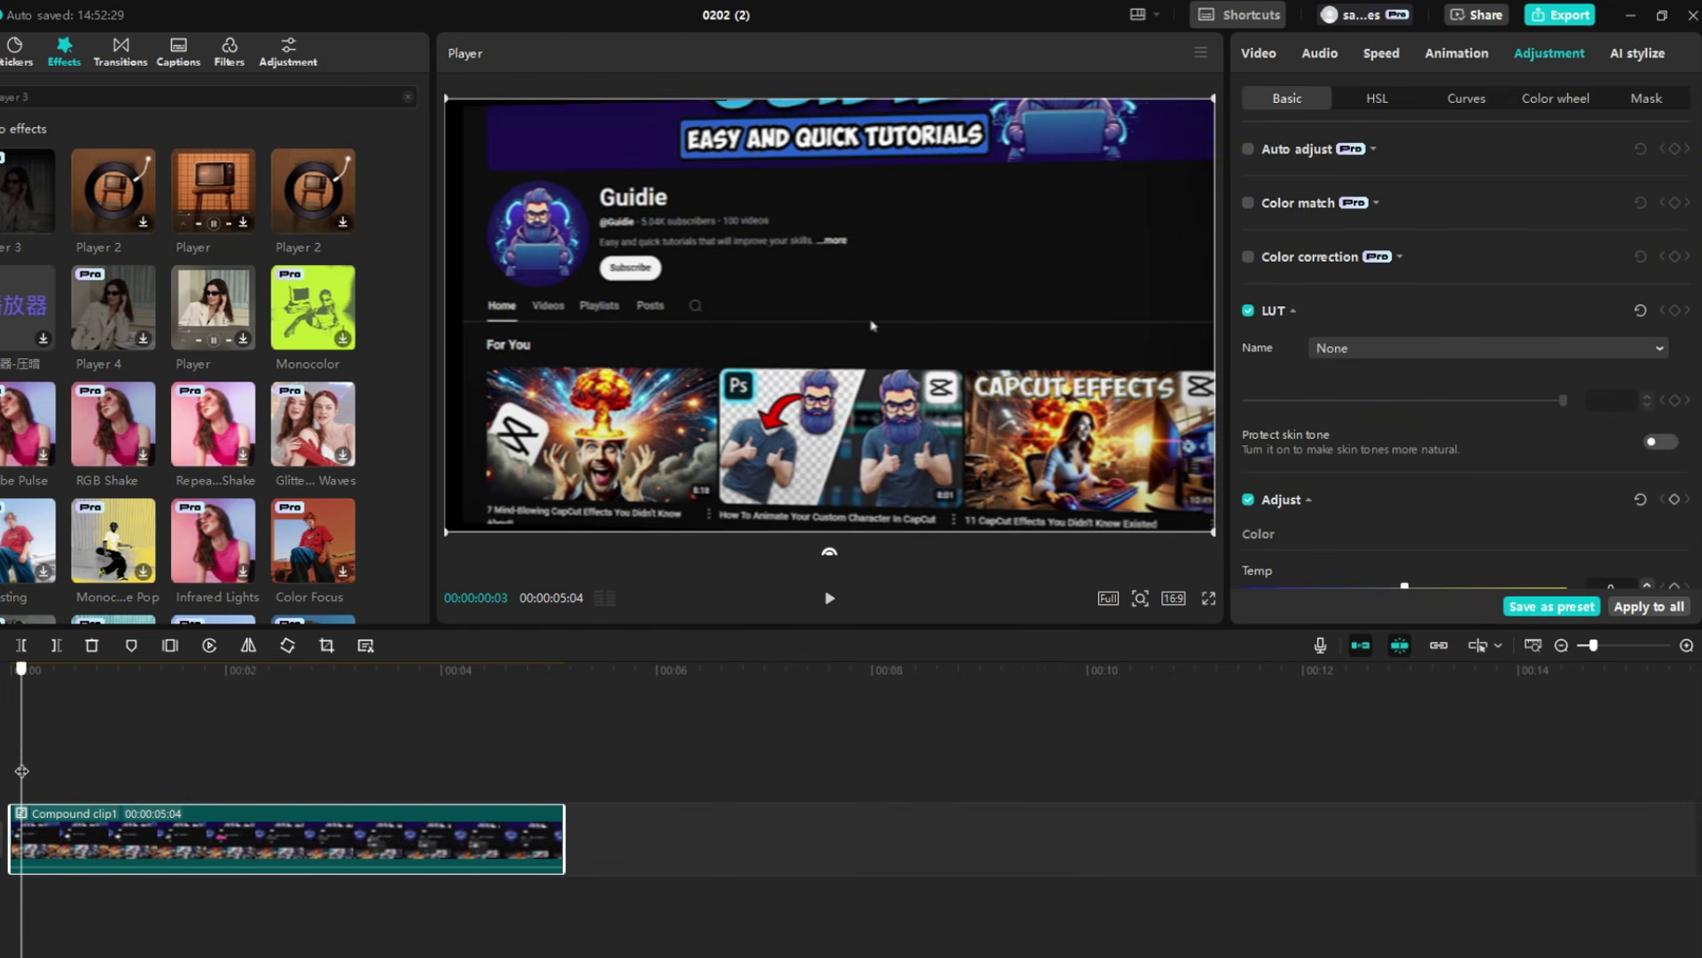
click(1275, 57)
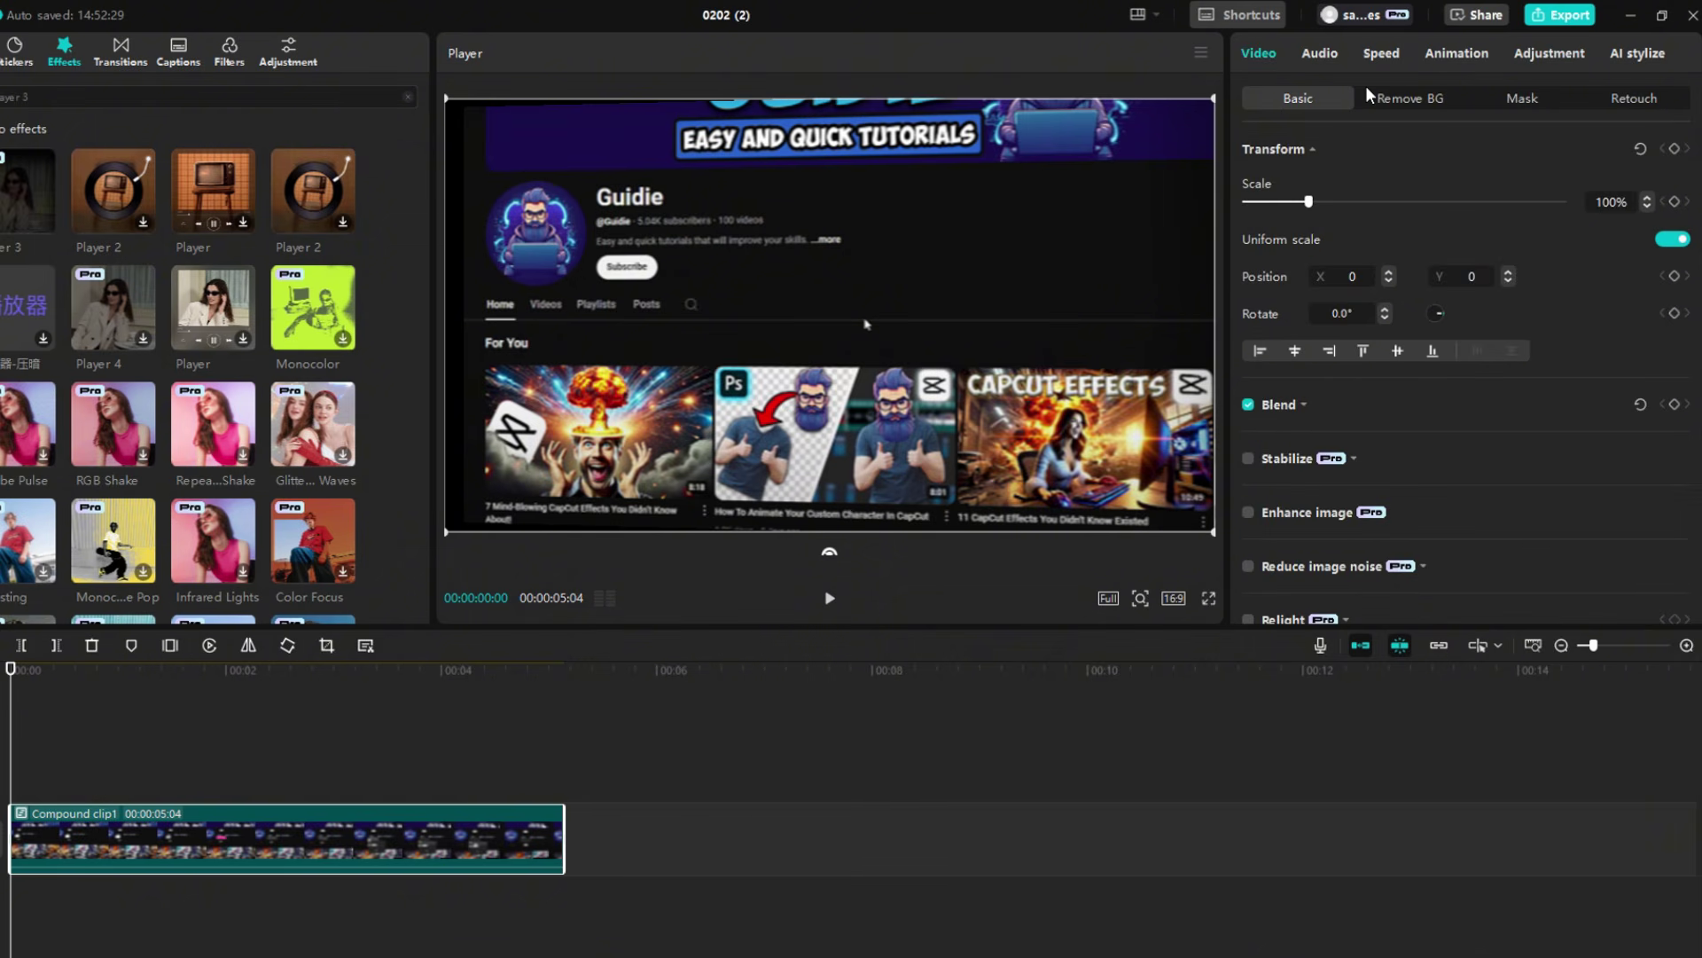
click(1674, 148)
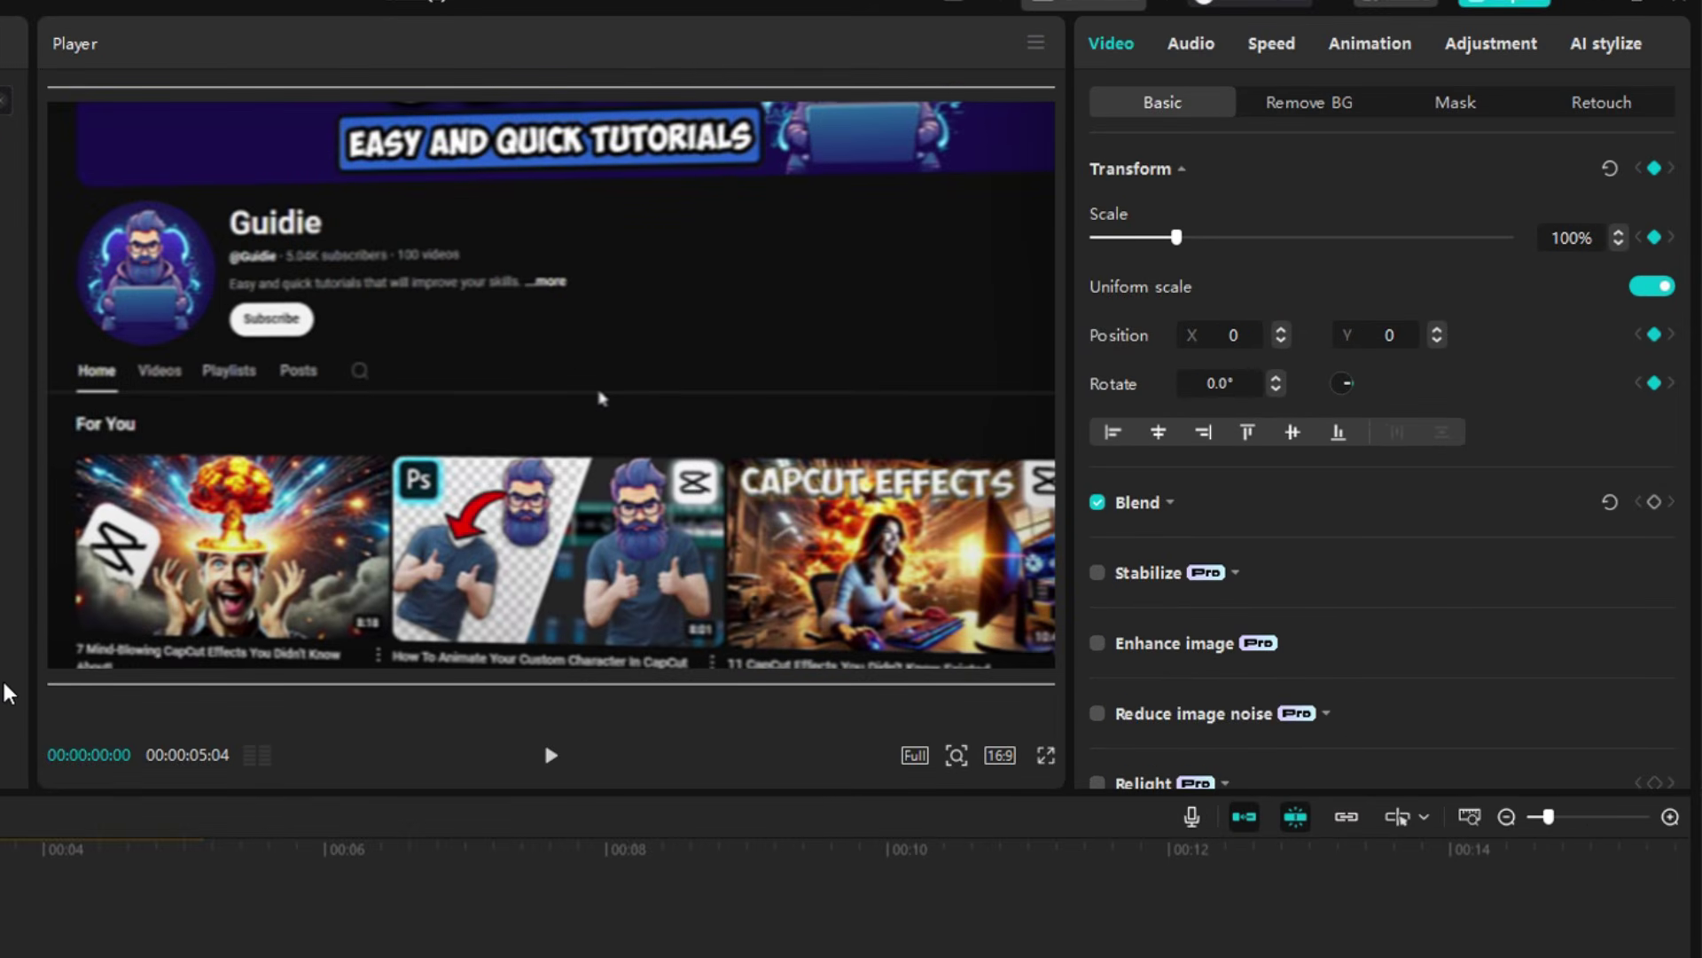
click(1277, 390)
click(1277, 390)
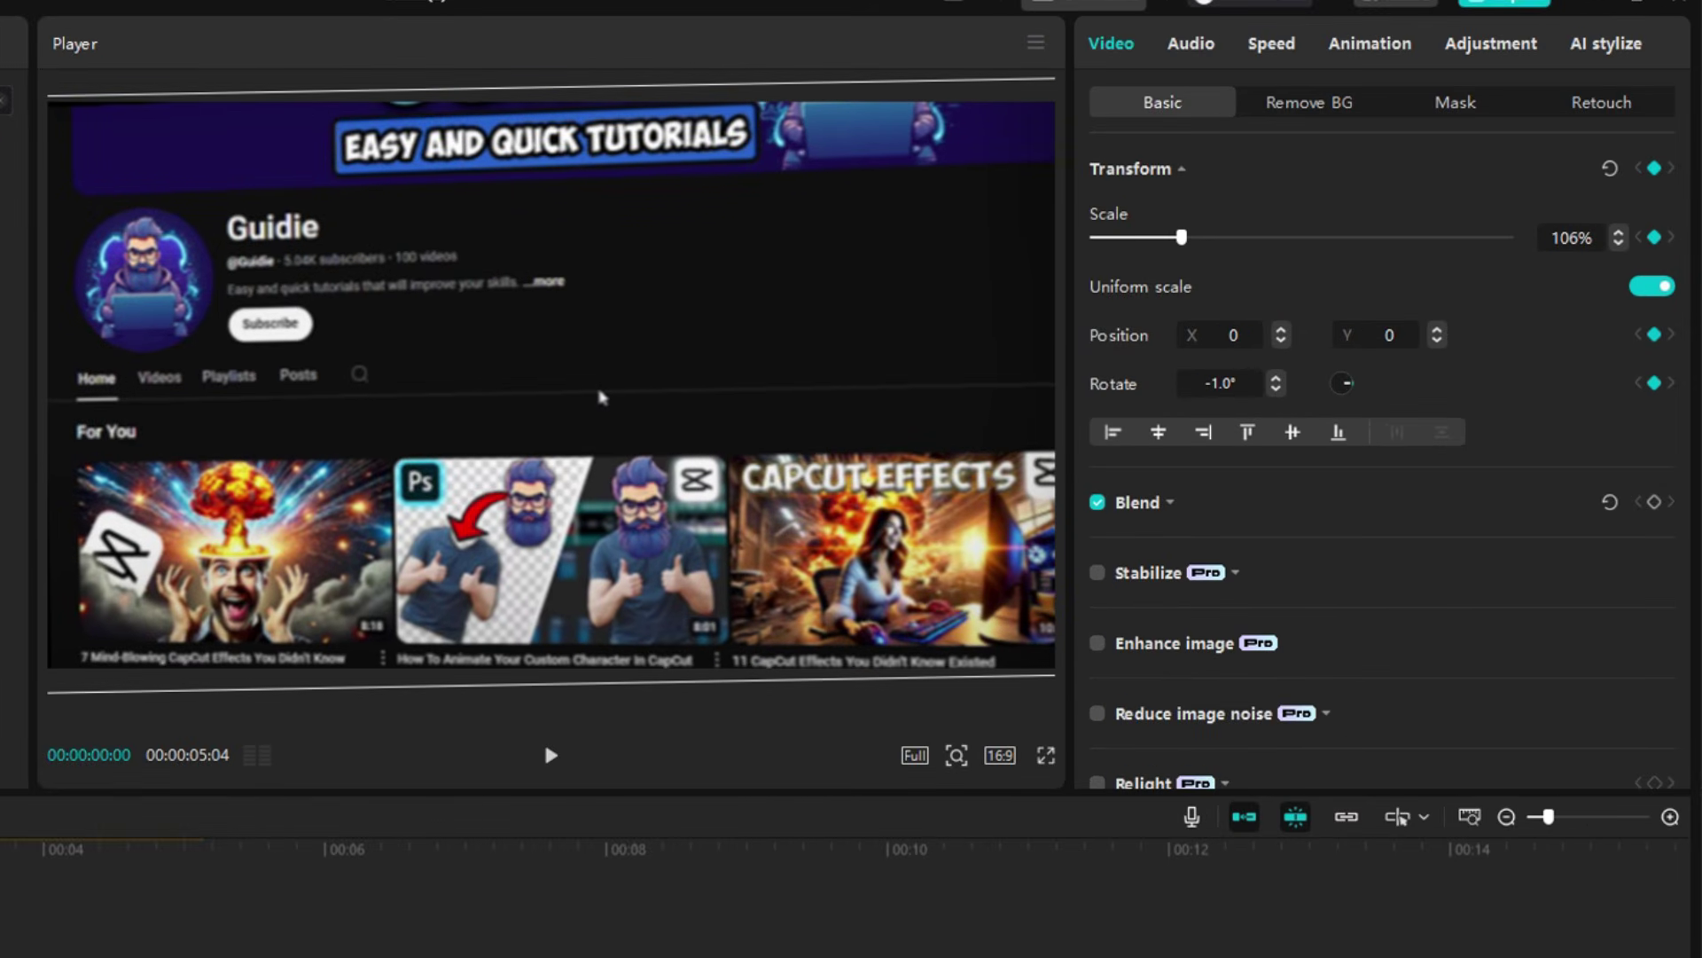
Keyframe the compound clip's transform at 00:00:04:19 with 138% scale, 1.0° rotation and X position -183
drag(3, 740, 501, 740)
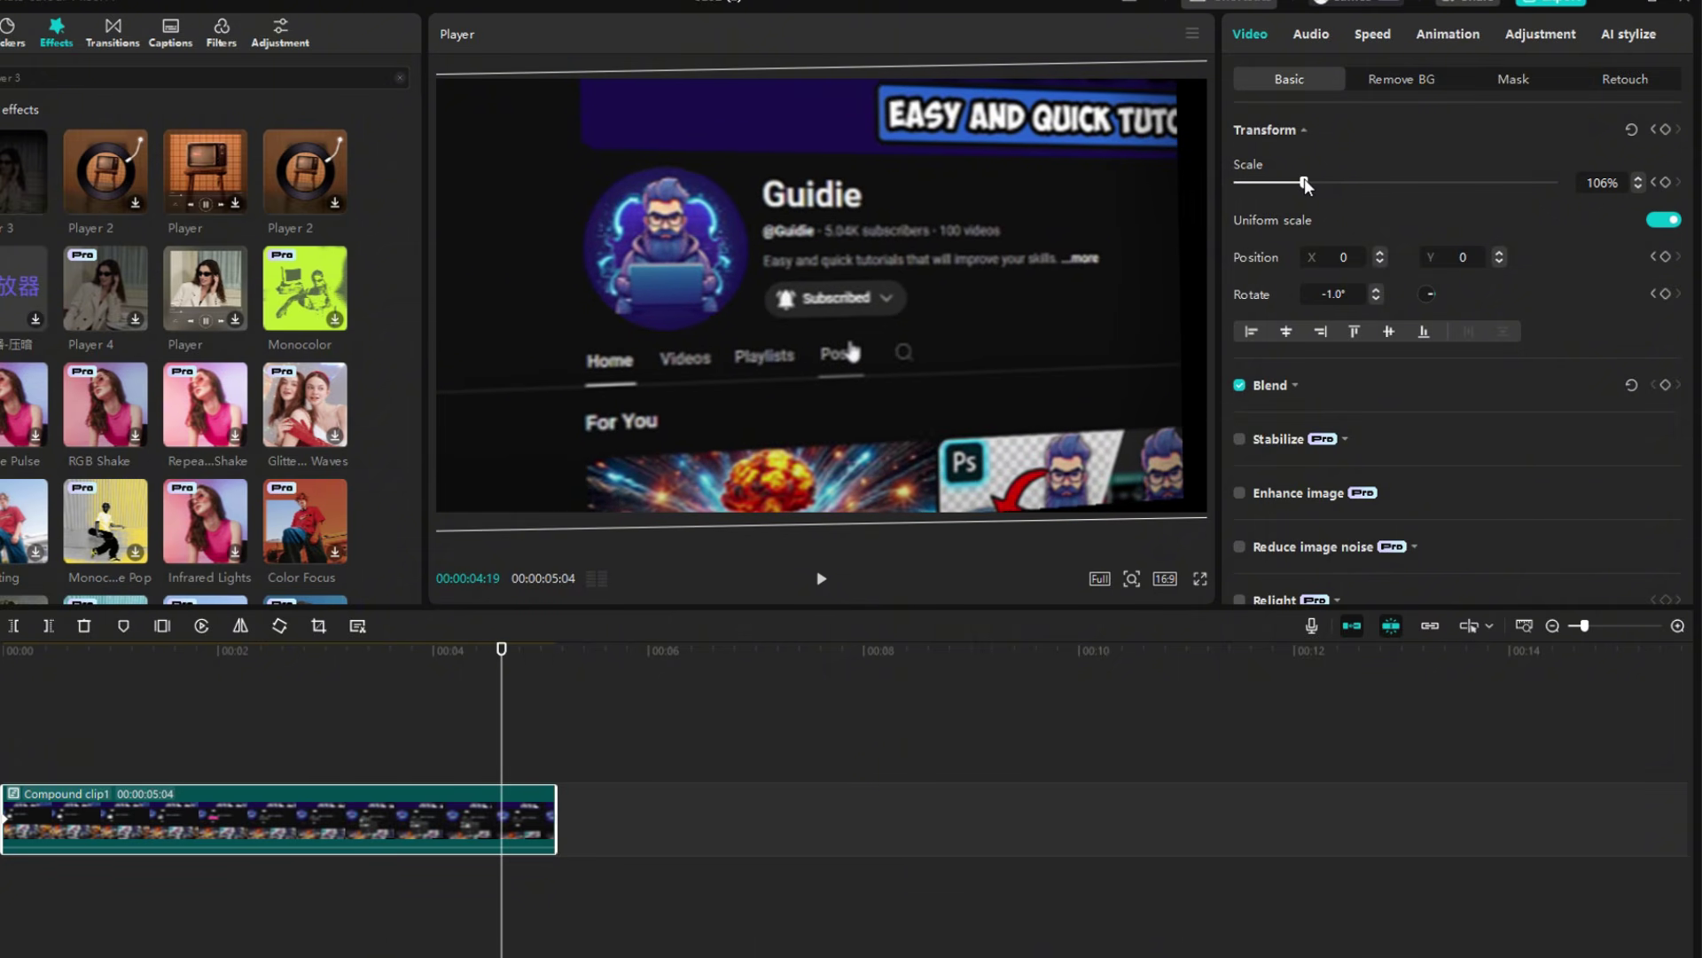
drag(1305, 184, 1313, 185)
mouse_move(472, 752)
mouse_down()
mouse_move(452, 743)
mouse_move(556, 724)
mouse_move(499, 734)
mouse_up()
click(1376, 290)
click(1376, 290)
click(1376, 290)
click(1376, 290)
drag(837, 440, 800, 444)
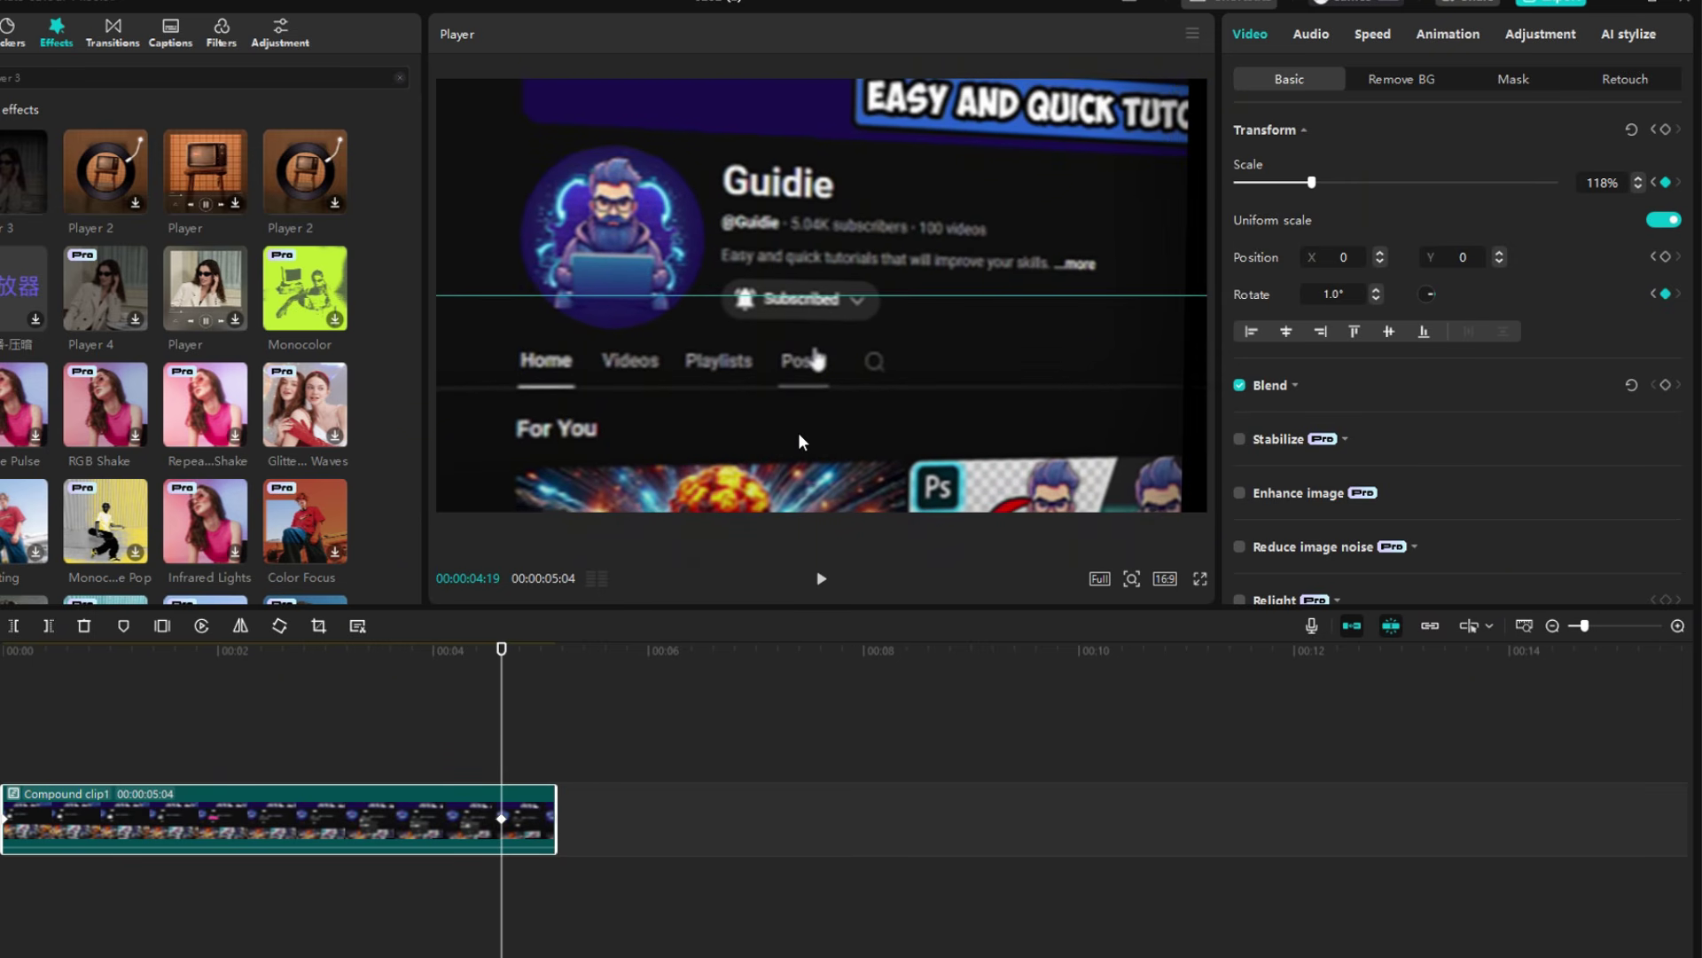
drag(1312, 182, 1328, 188)
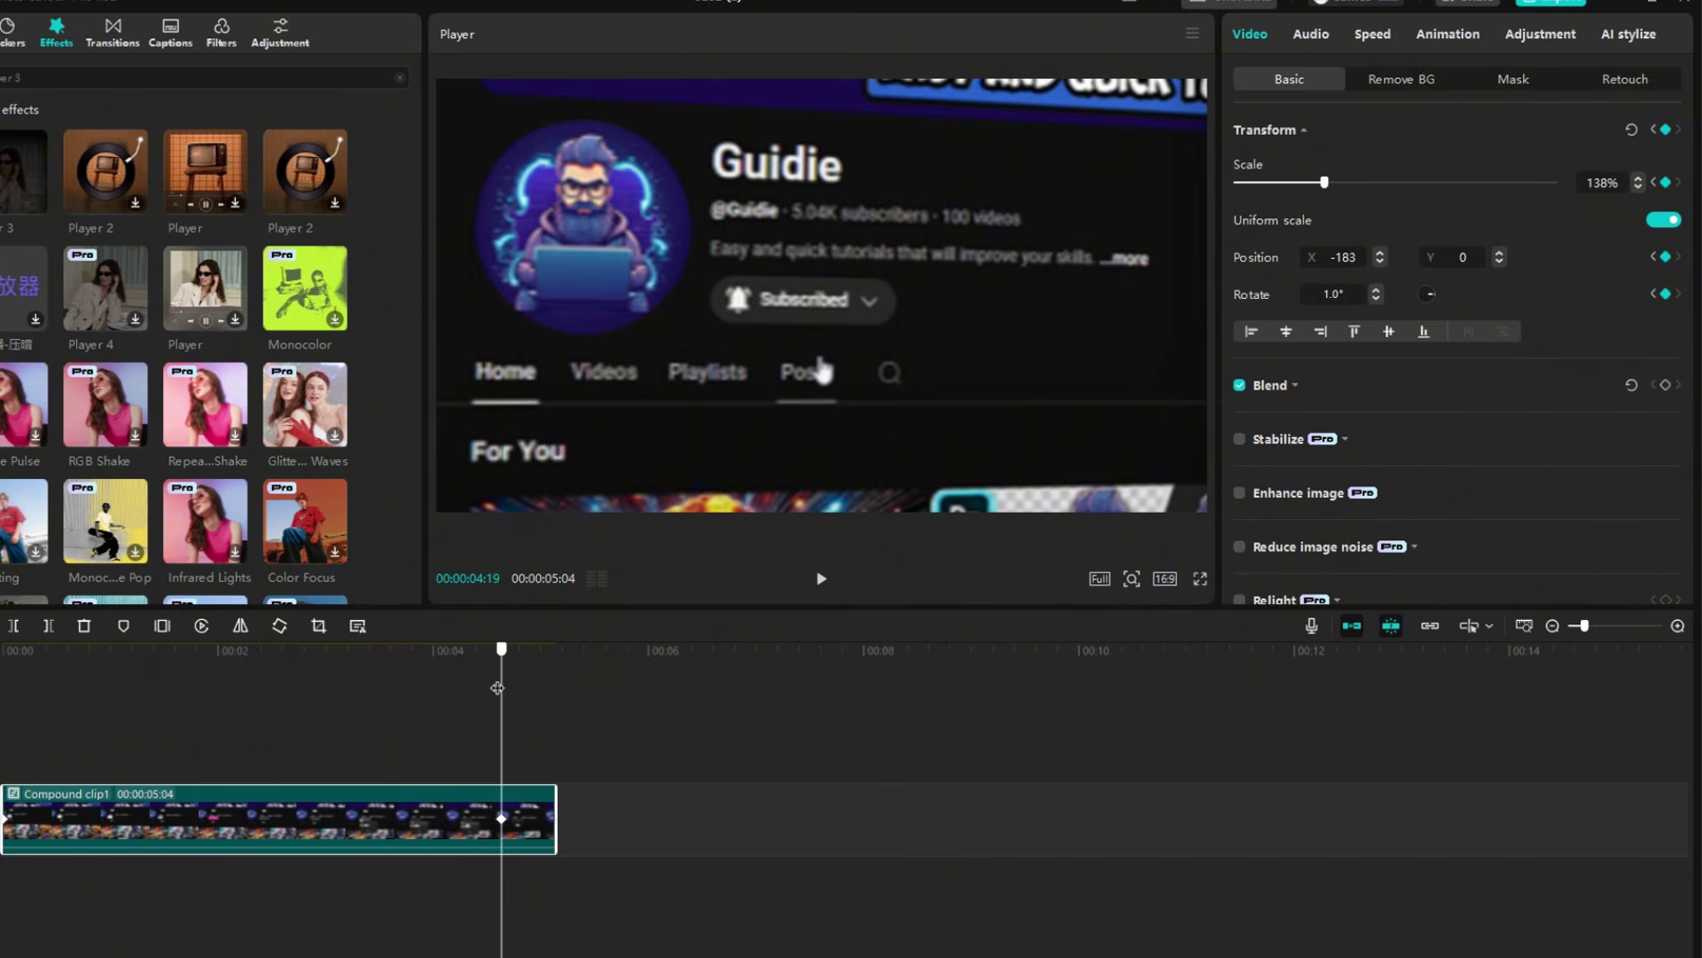
Adjust the compound clip's image with Sharpen 35 and Clarity 10
drag(498, 688, 3, 692)
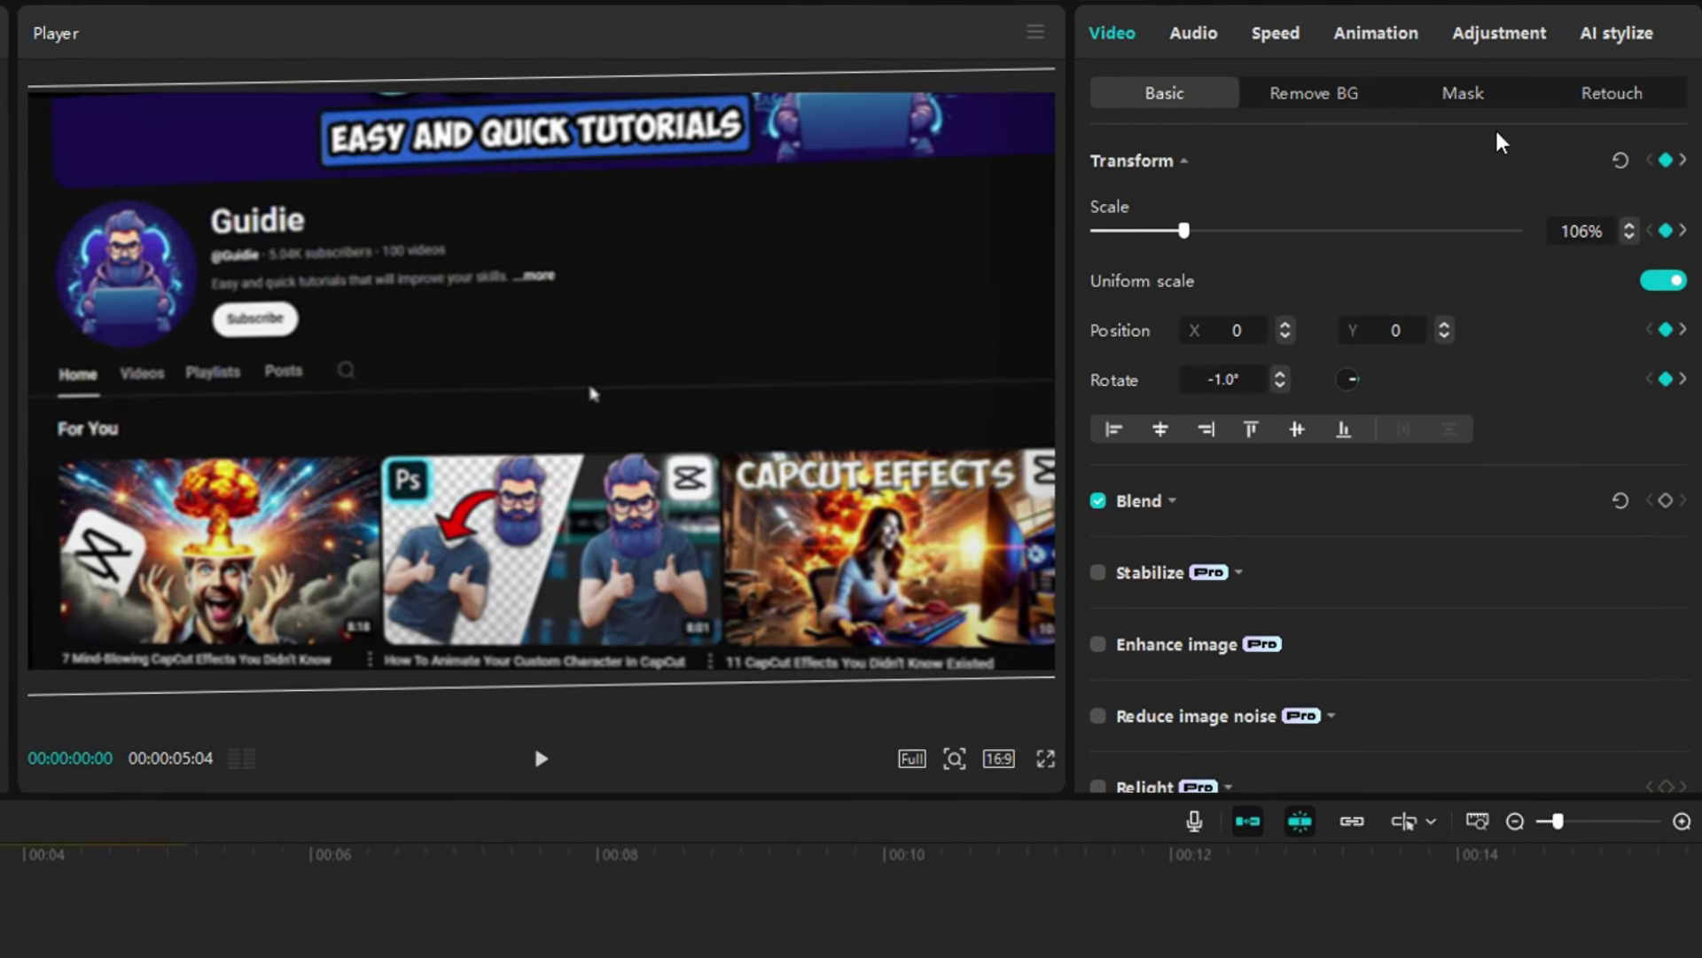
click(1498, 33)
scroll(1267, 328, down, 5)
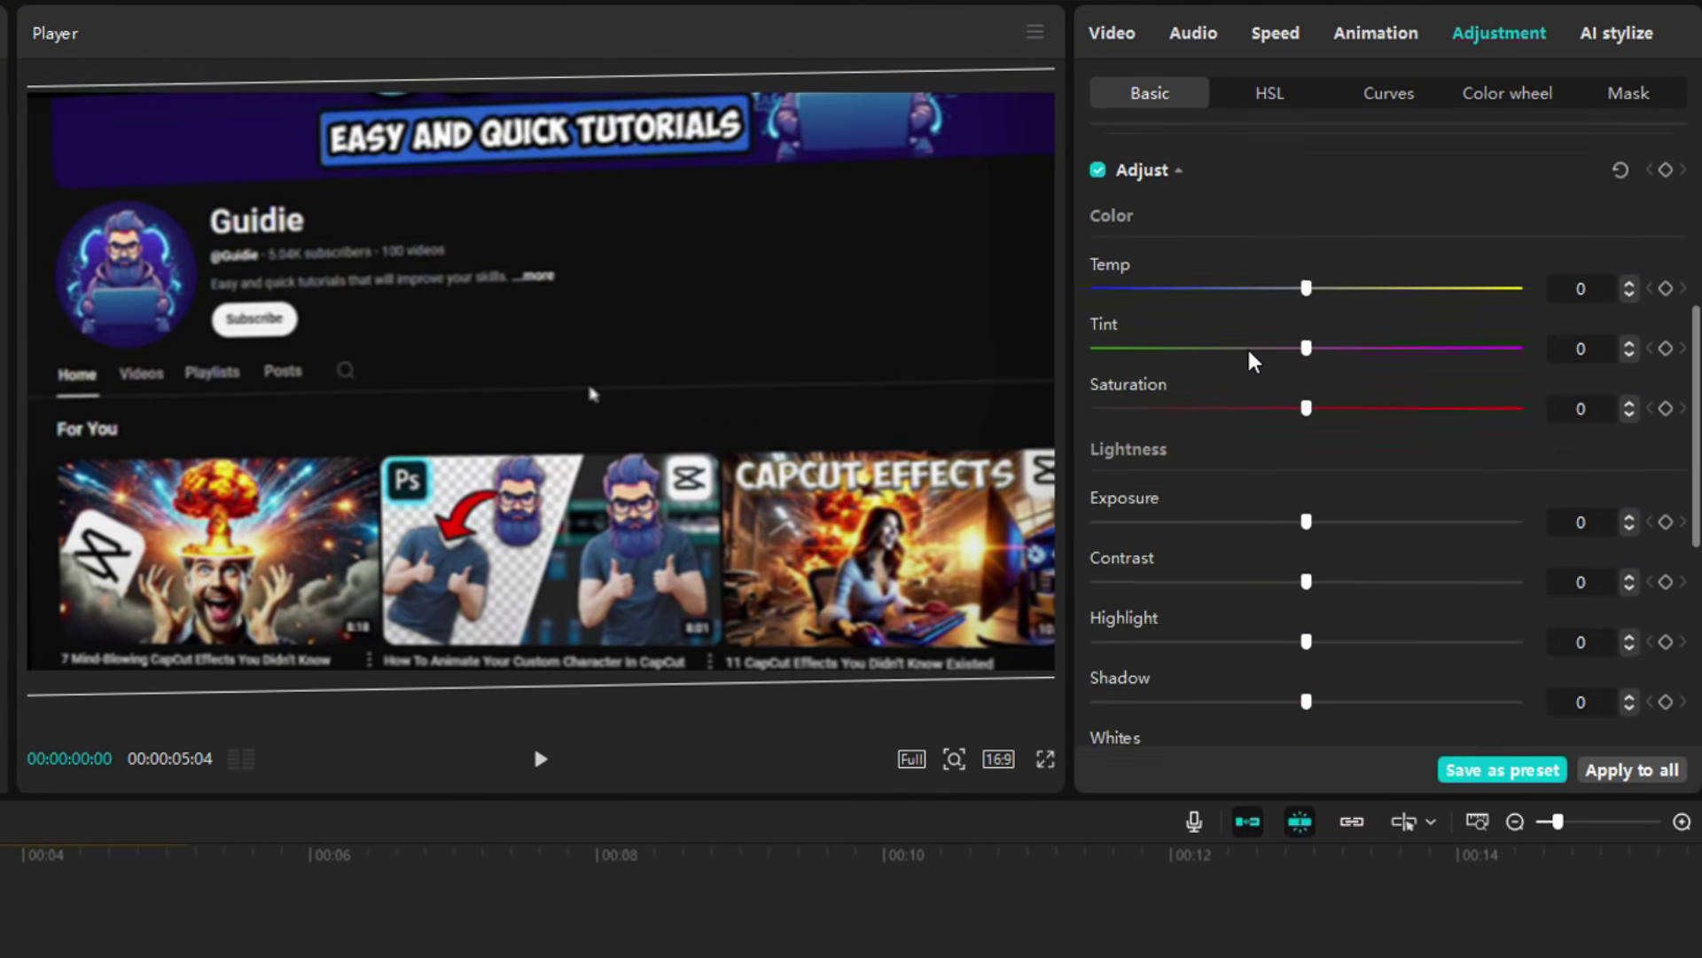
scroll(1253, 361, down, 6)
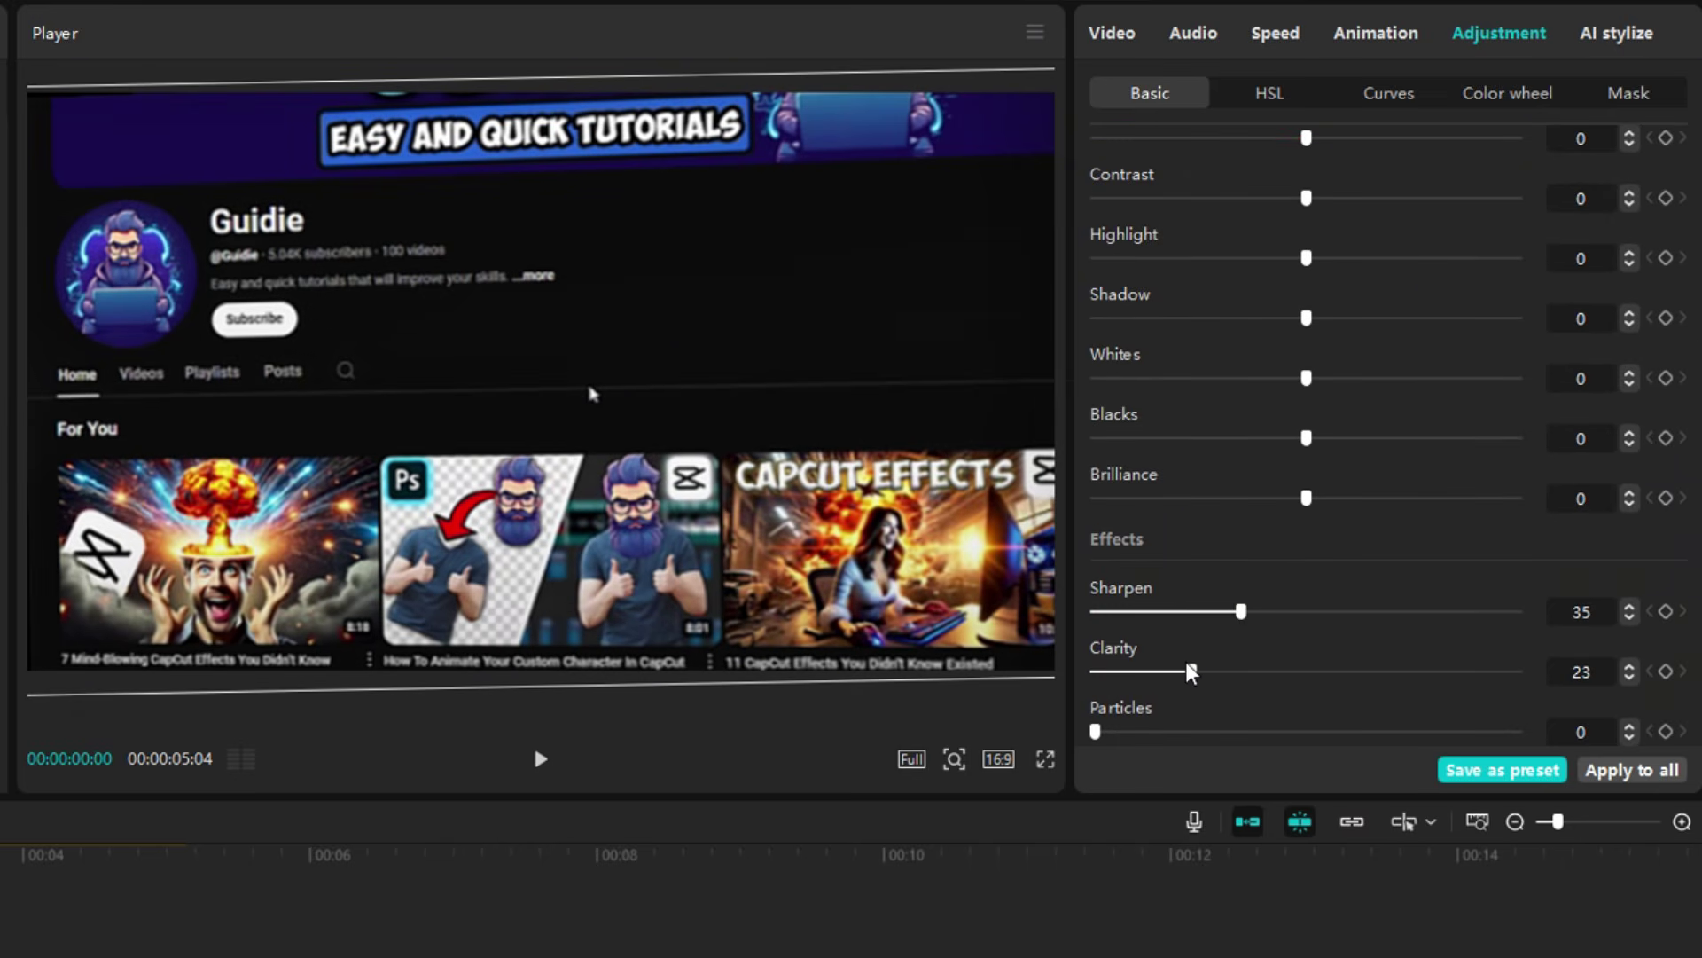
drag(1157, 671, 1135, 671)
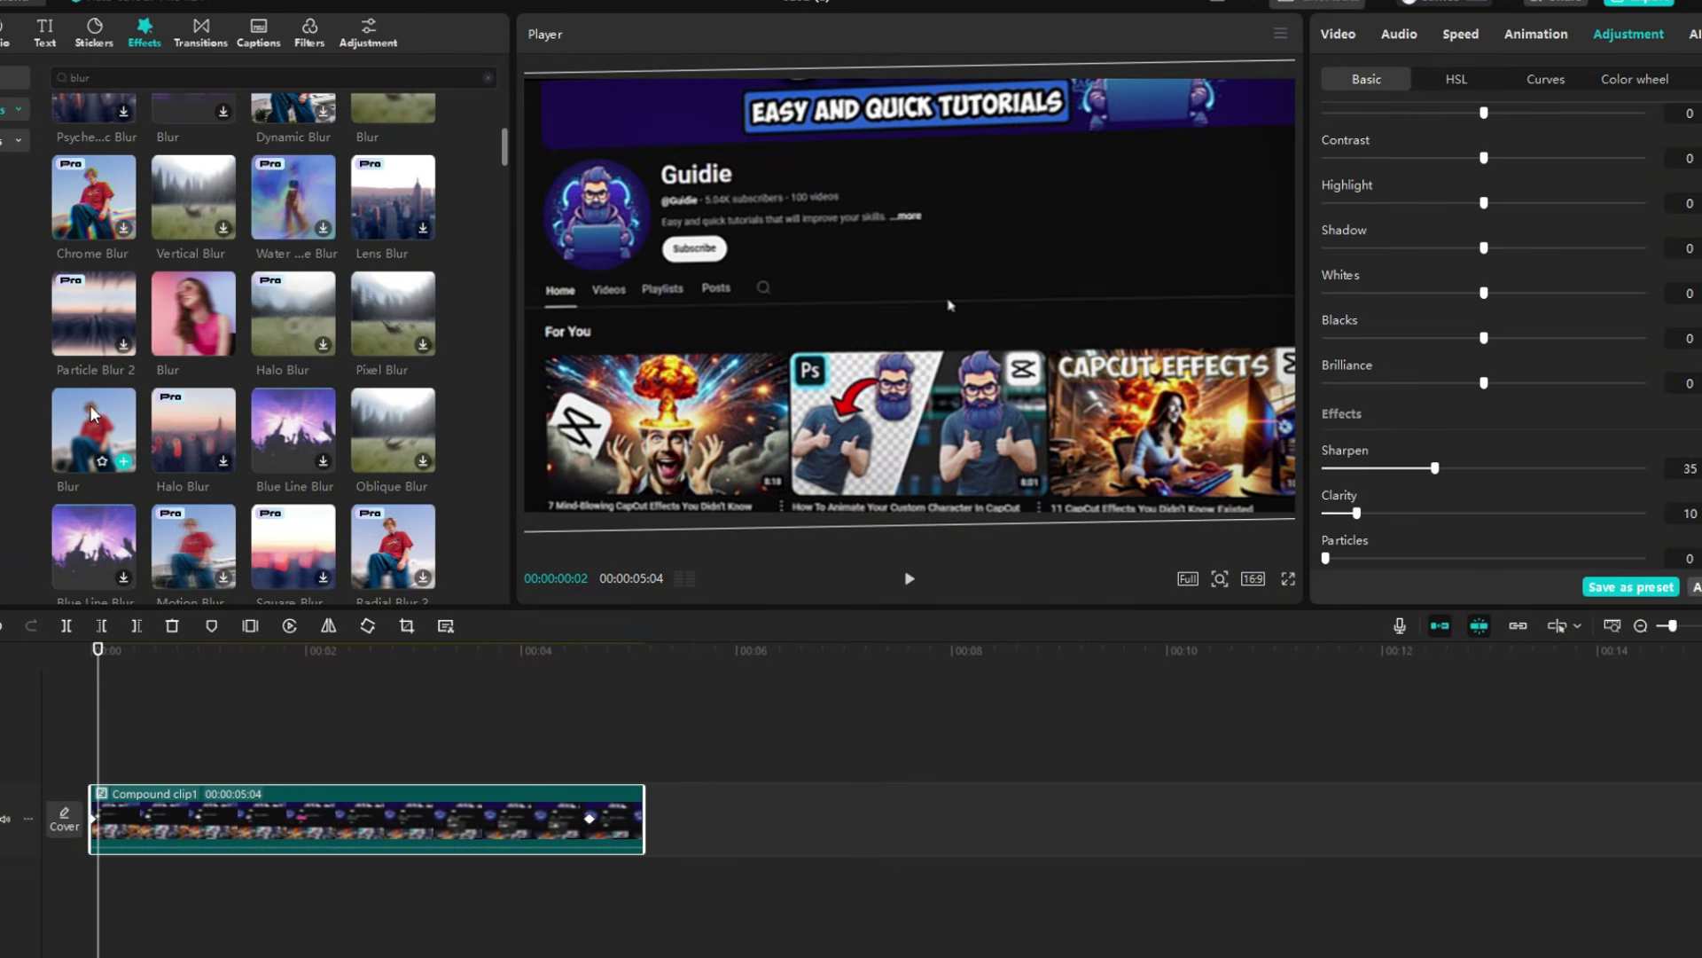
Place the Blur effect above the full compound clip and give it an inverted circle mask
drag(93, 413, 641, 770)
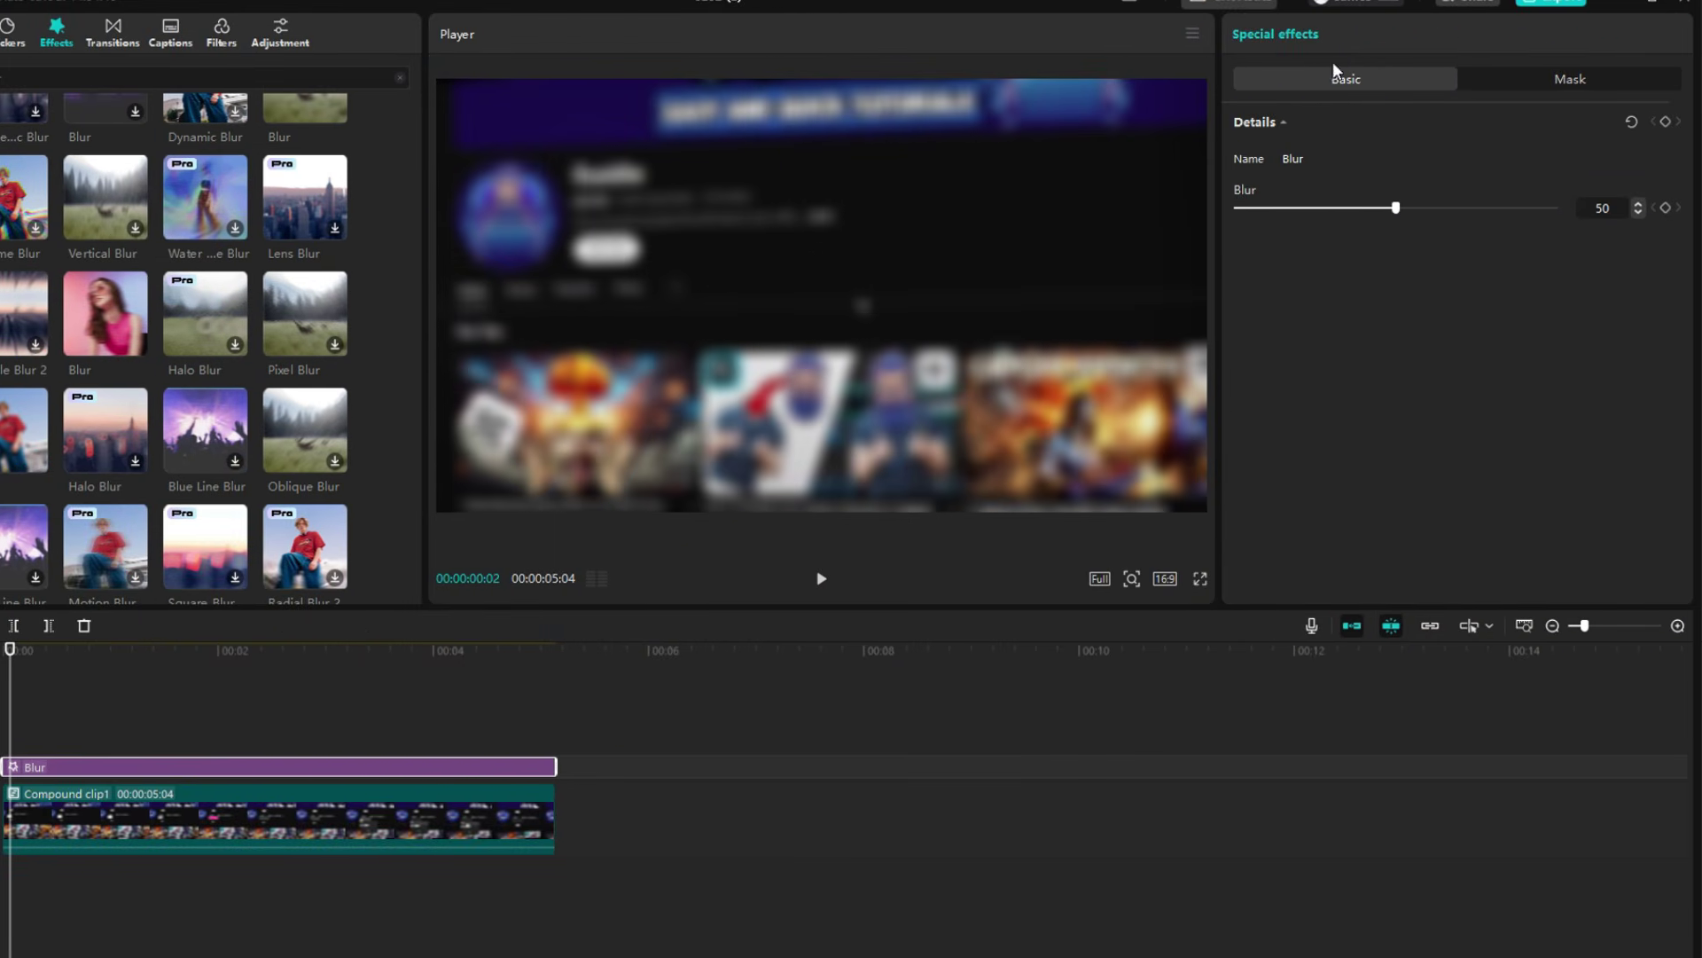
click(1625, 81)
click(1252, 162)
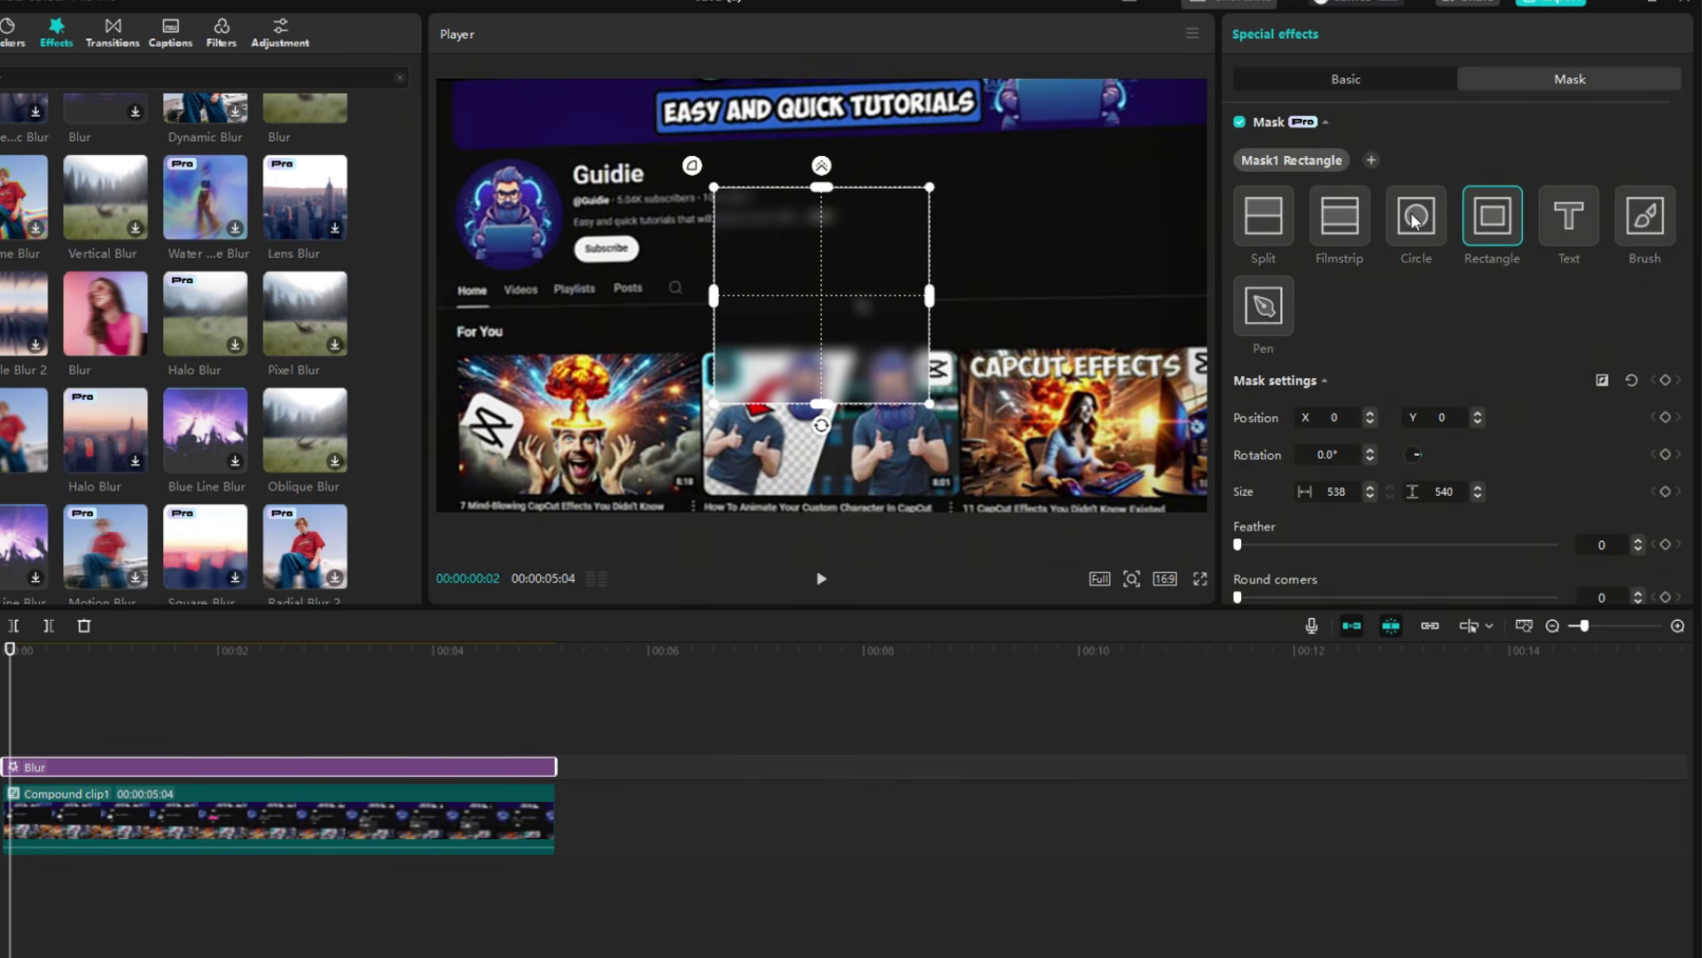
click(1414, 221)
click(1604, 383)
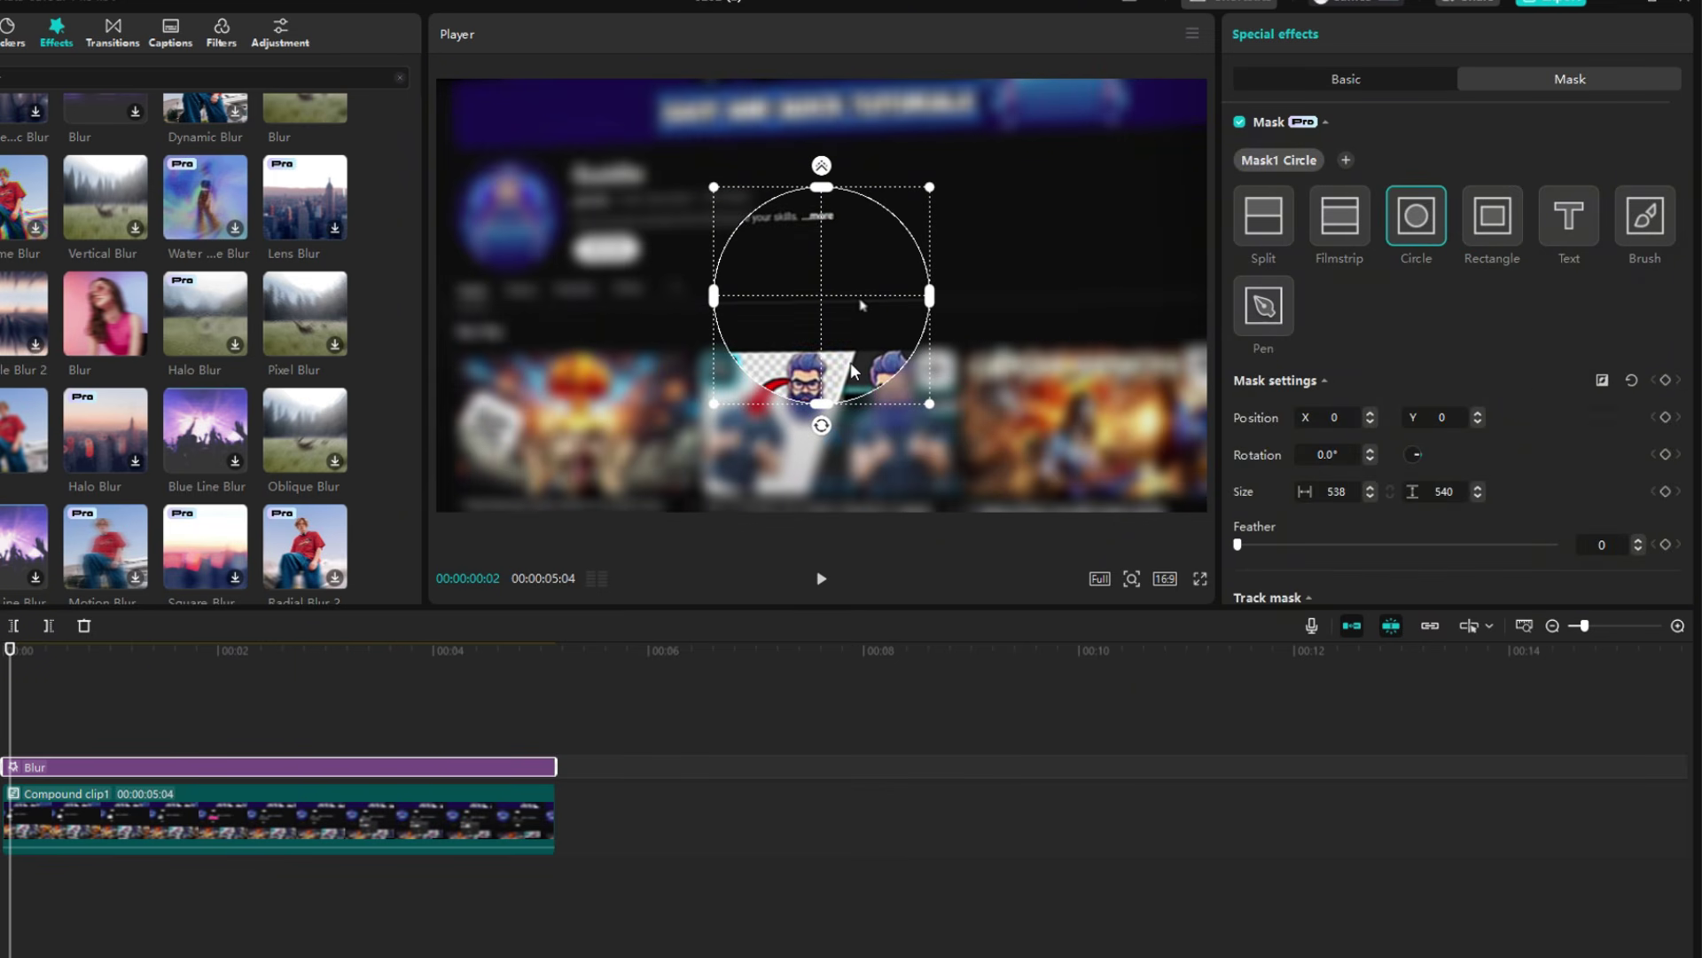
Shape the circle mask around the channel header at X -470, Y 221, size 1142 by 316, feather 16, and keyframe it at the start
drag(714, 297, 591, 299)
drag(827, 322, 643, 202)
drag(638, 285, 640, 277)
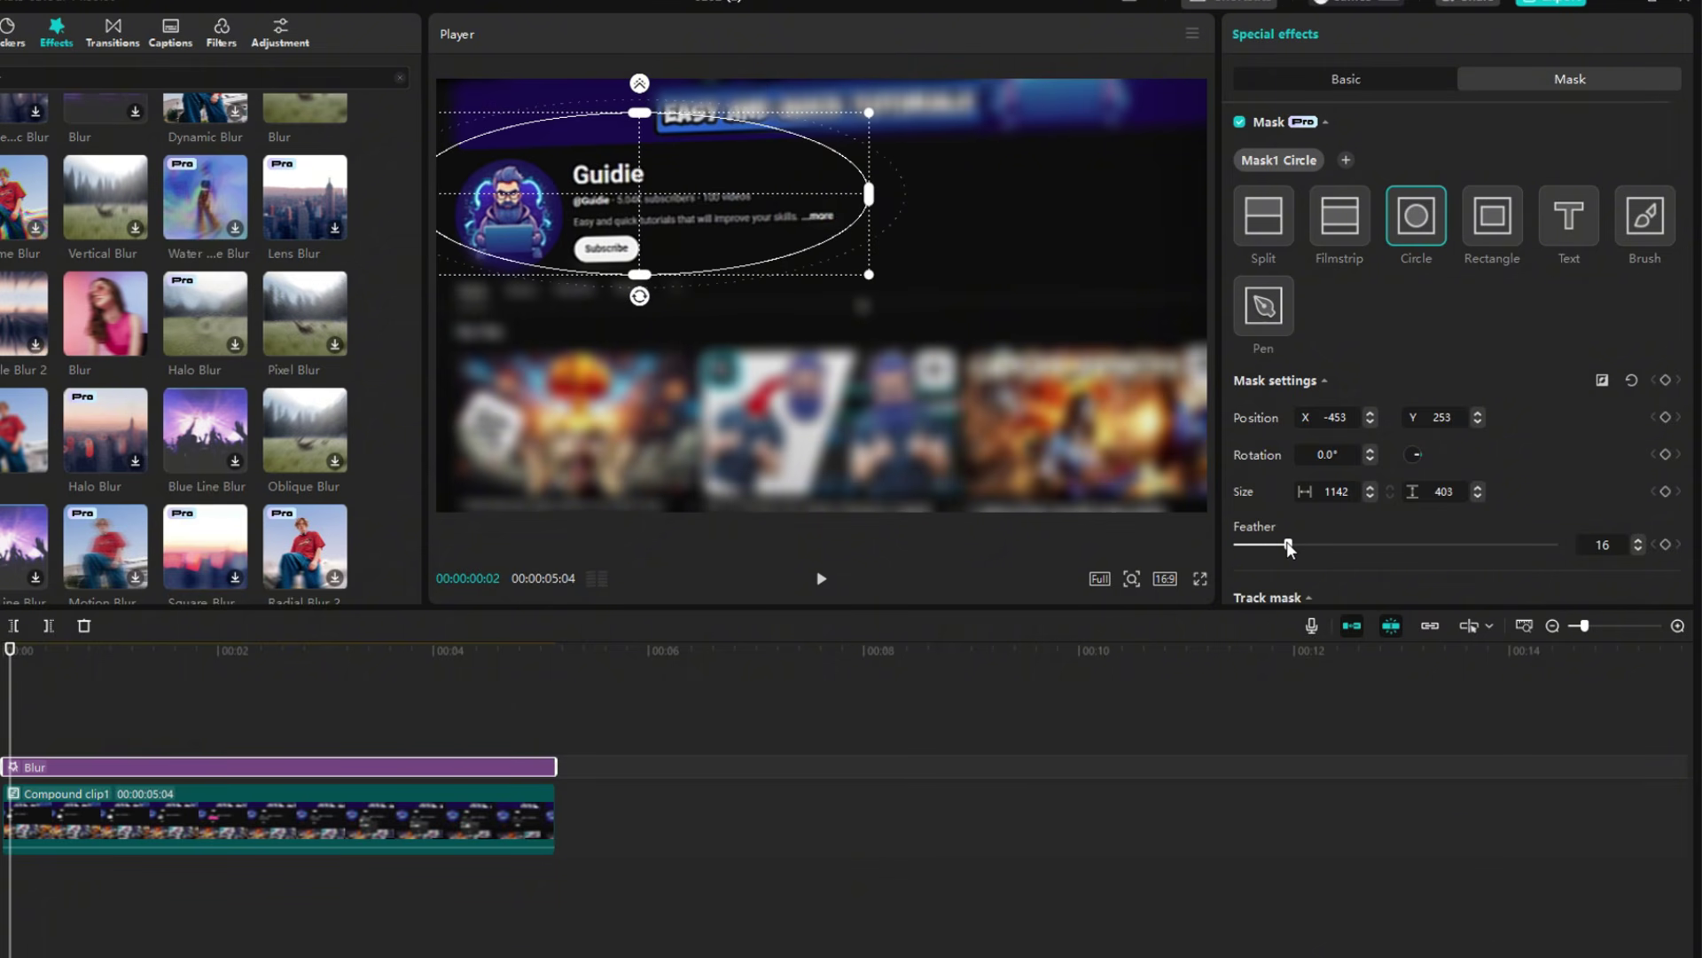
drag(636, 114, 635, 145)
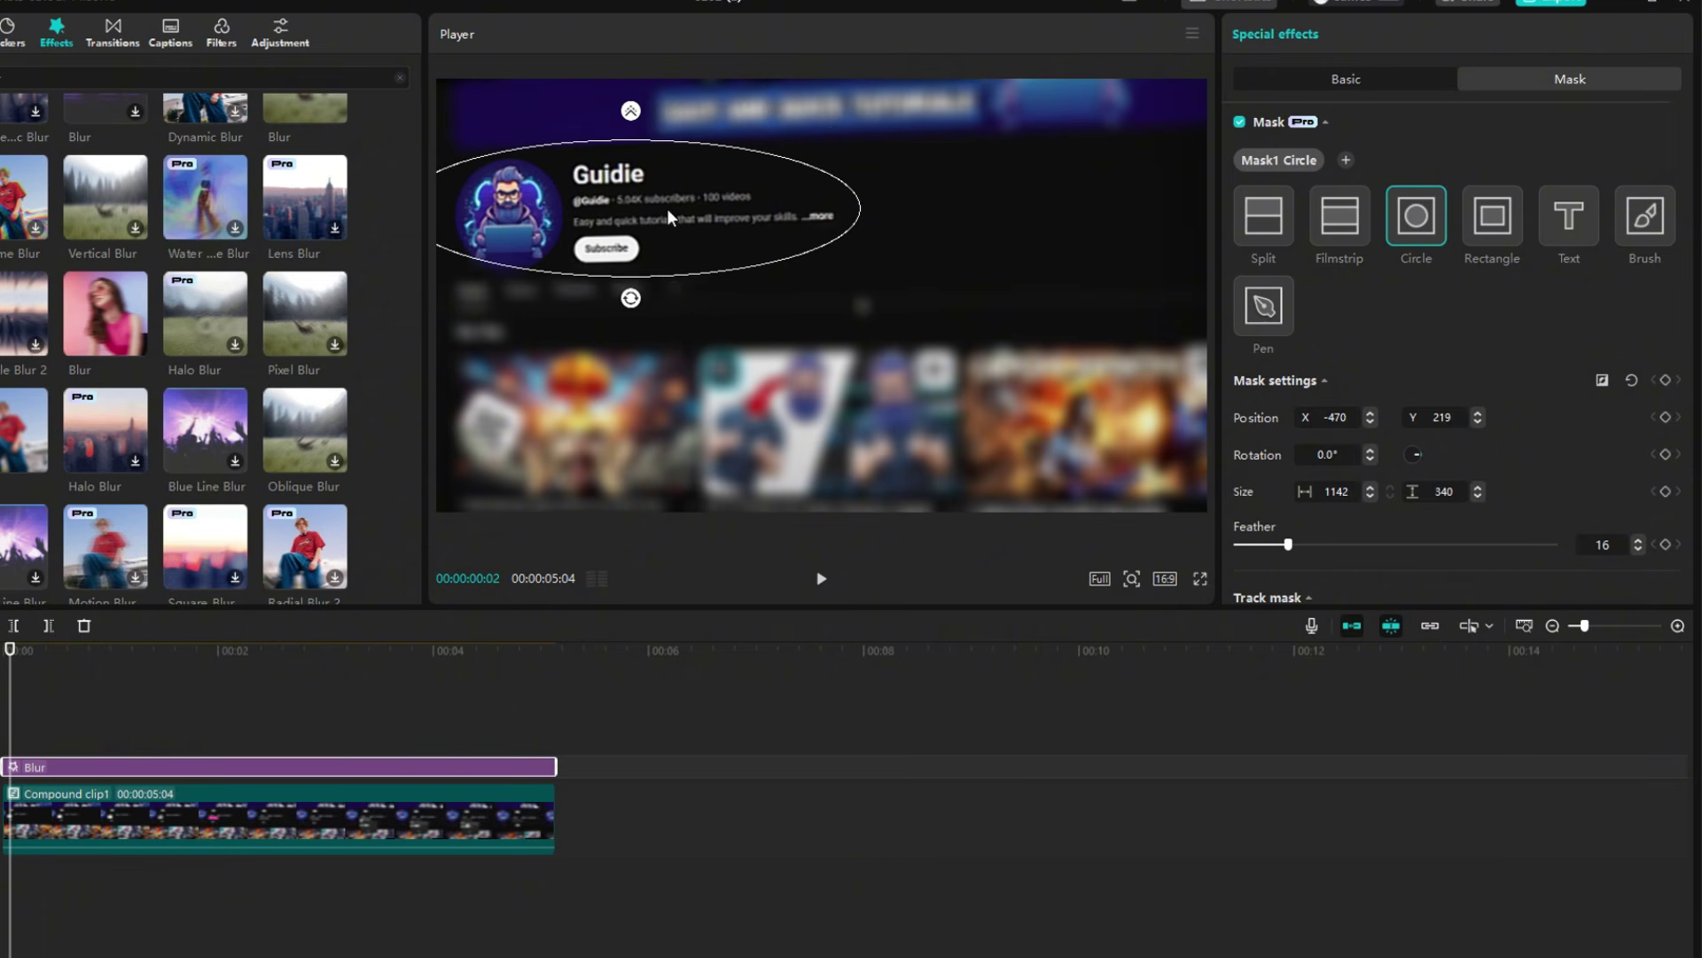
drag(670, 208, 664, 208)
drag(638, 268, 640, 272)
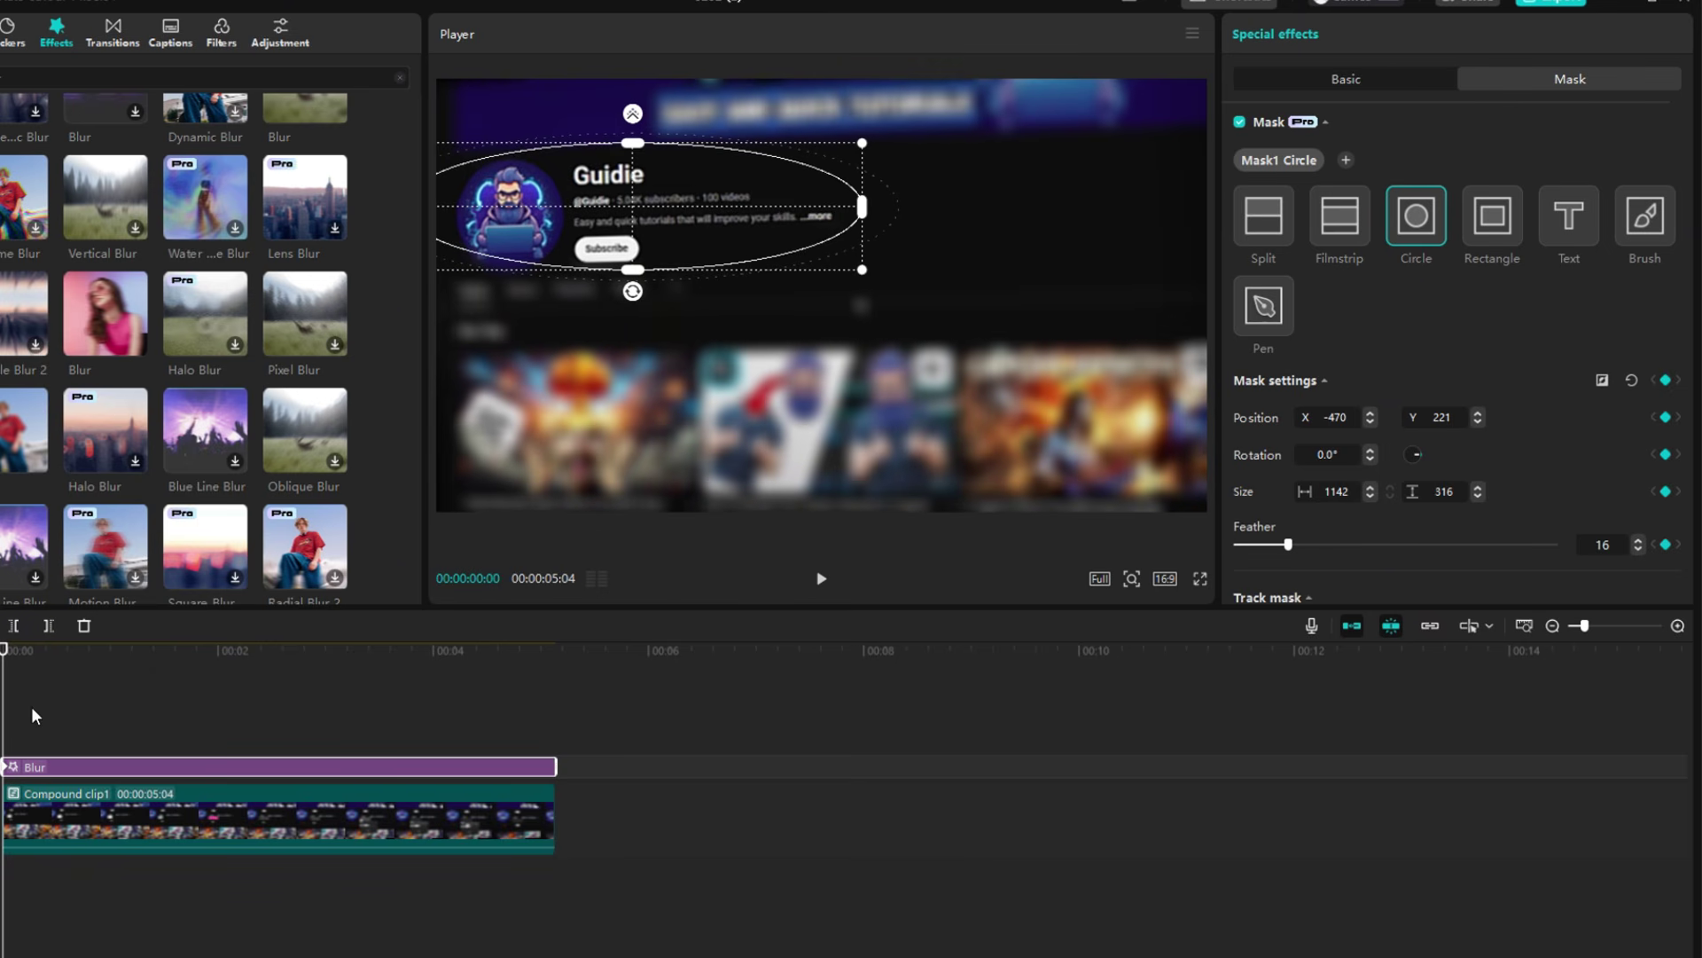
Keyframe the circle mask at 00:00:00:19 with width 1234, and at 00:00:01:11 at X -380, Y 216 with a taller shape around the channel header
drag(4, 709, 72, 719)
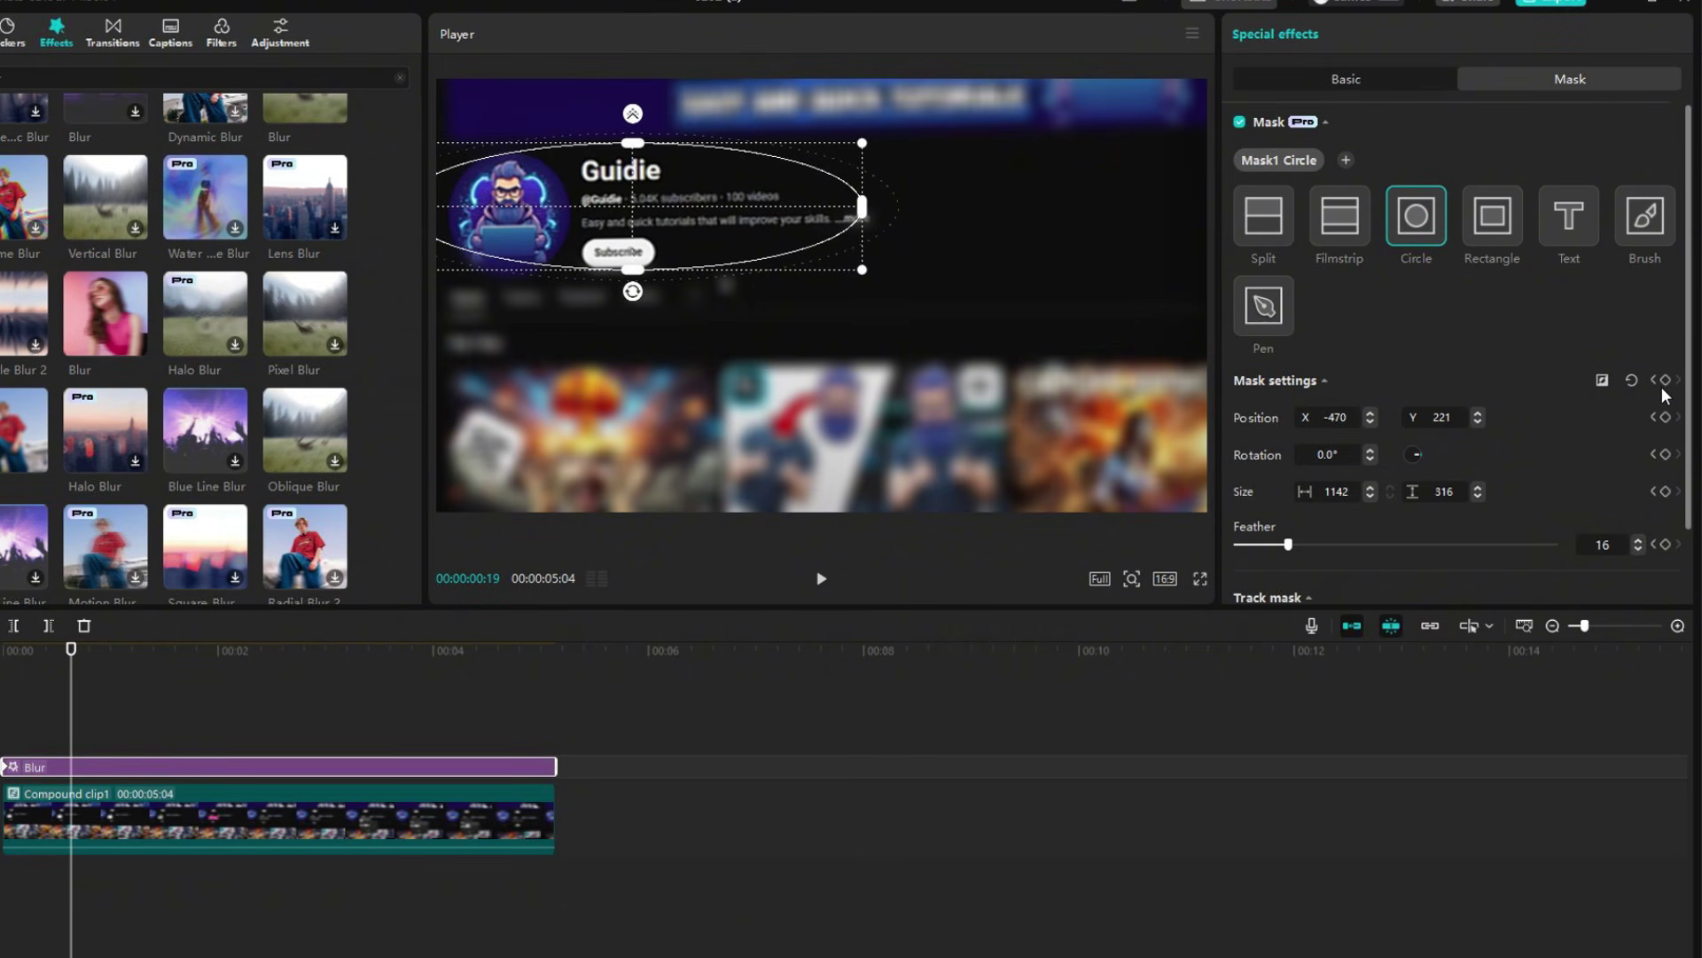
drag(862, 207, 882, 207)
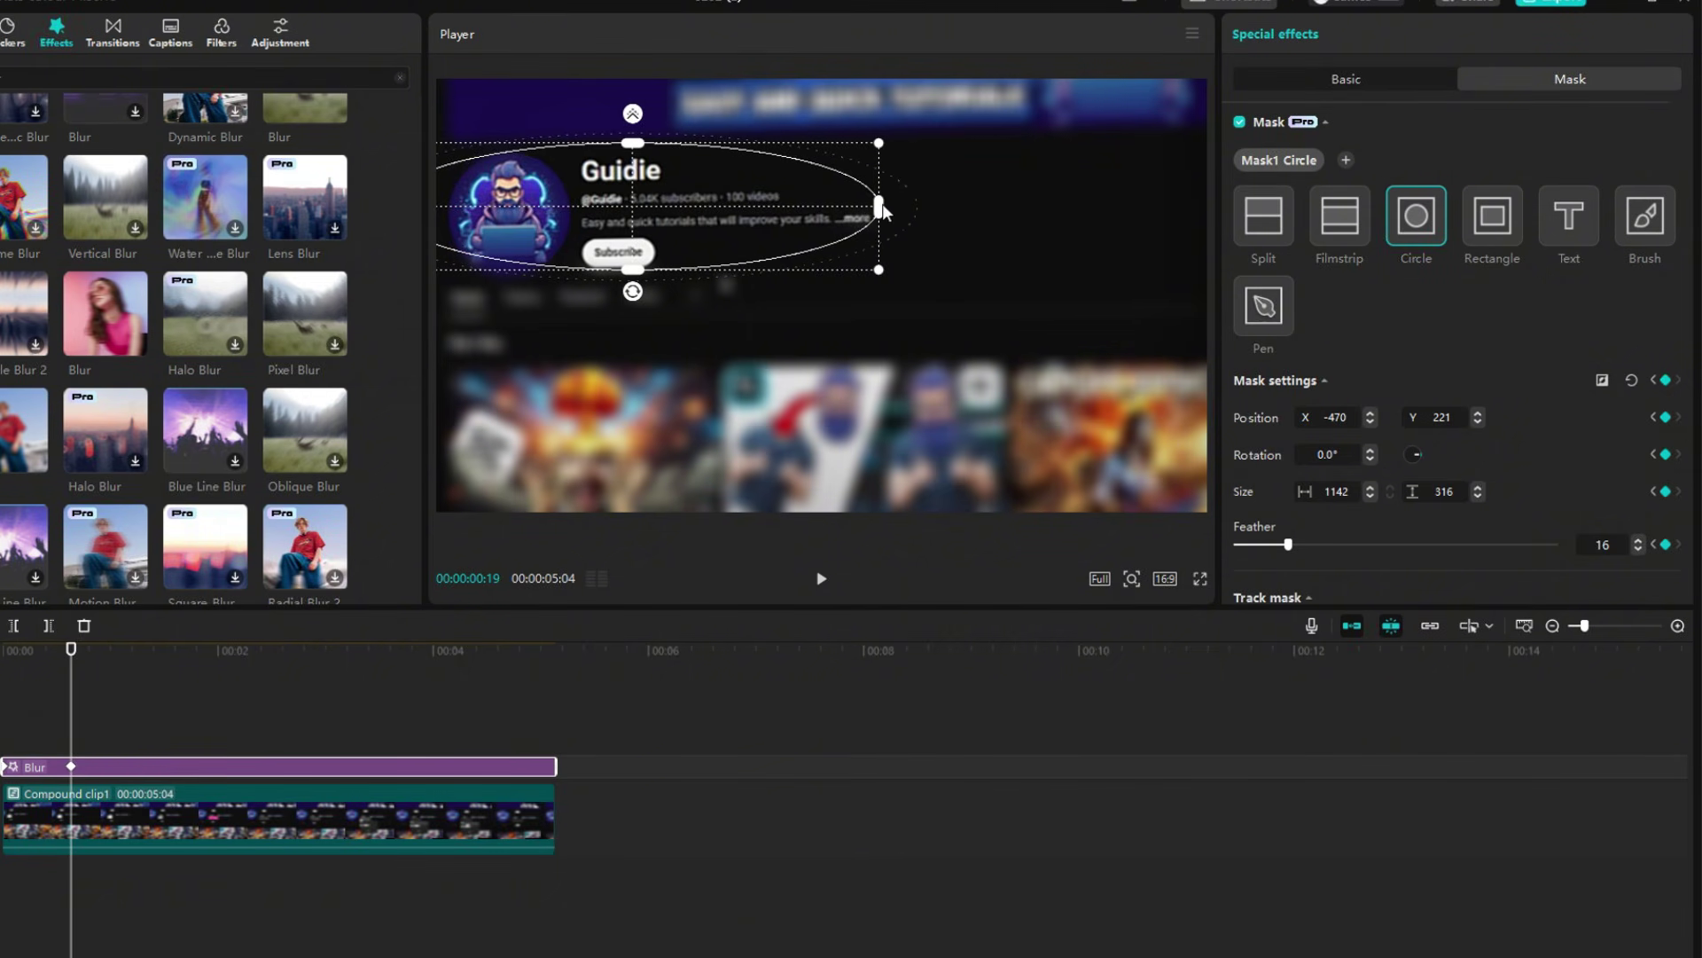
click(150, 715)
drag(521, 210, 560, 210)
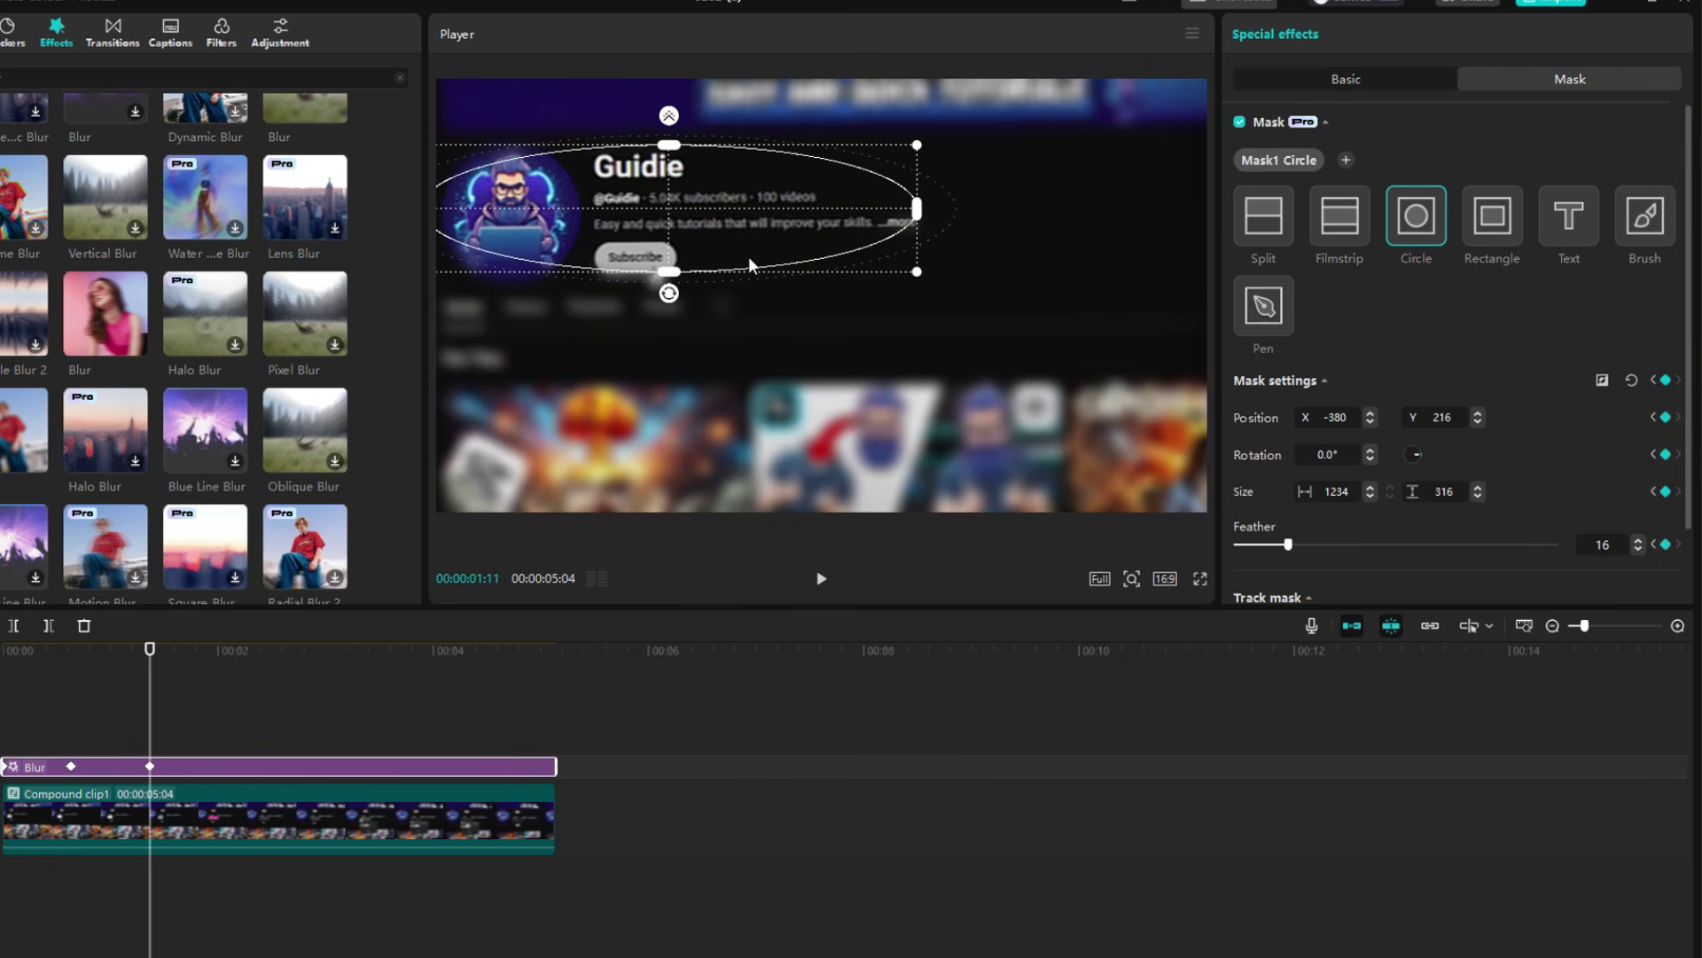
drag(671, 270, 671, 288)
Keyframe the circle mask at 00:00:02:04 at X -299, Y 202 with width 1473, and at 00:00:02:20 with size 1654 by 477
click(232, 656)
drag(719, 237, 701, 302)
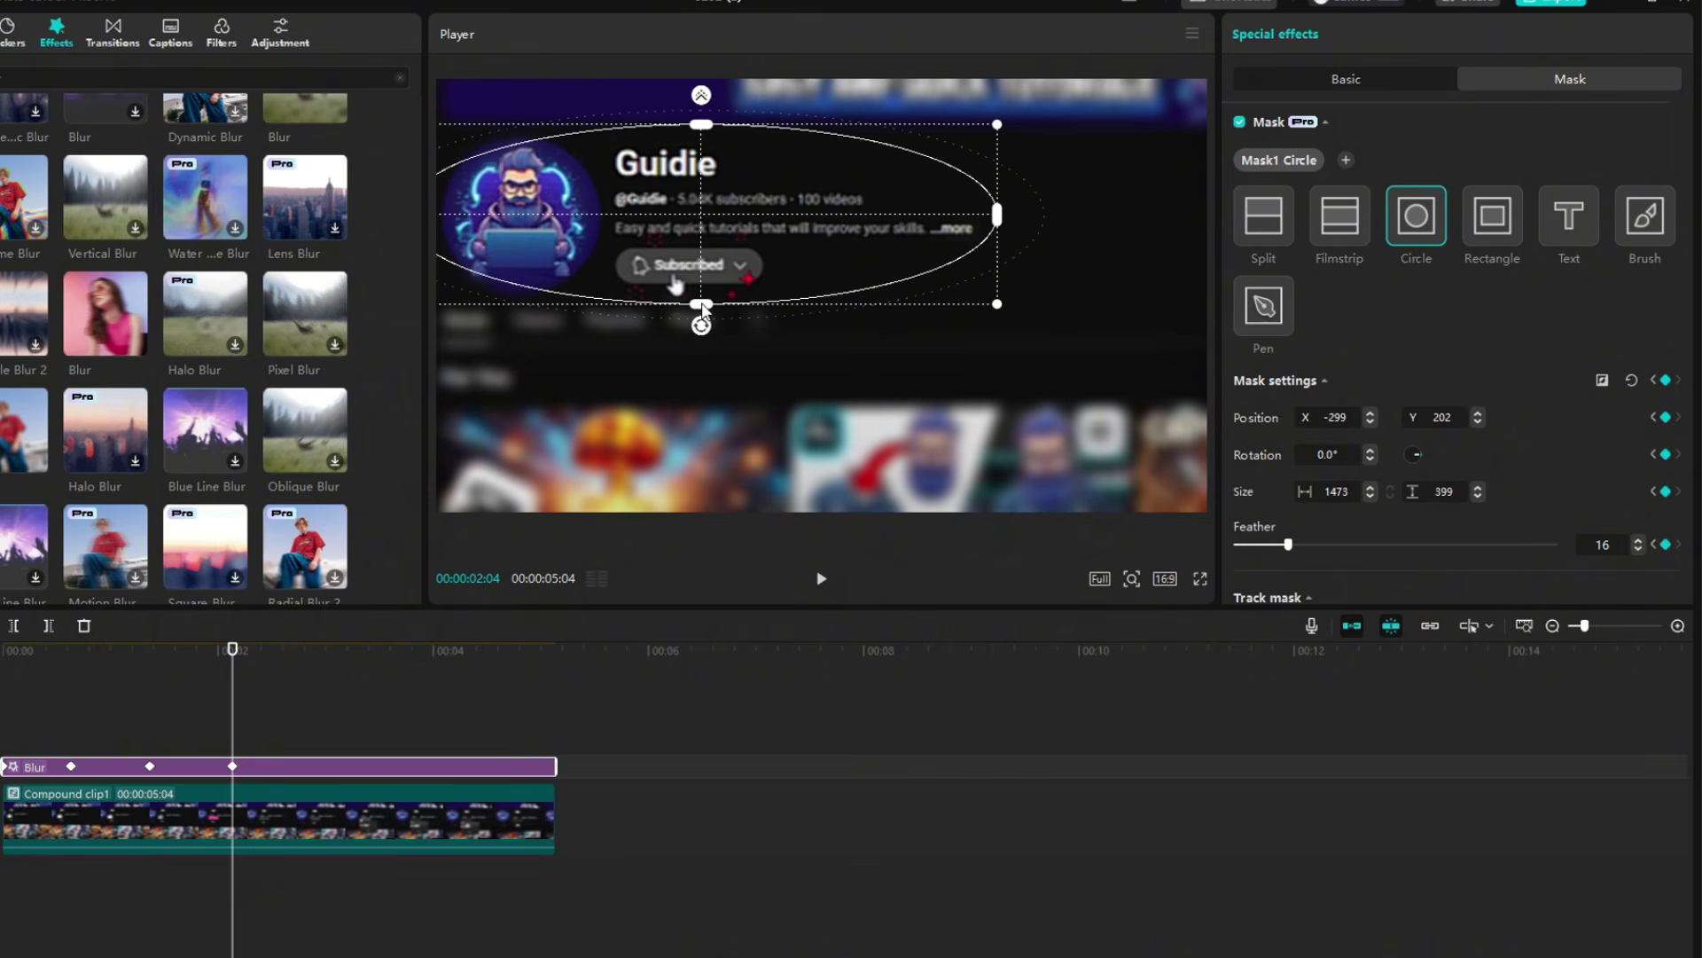
drag(231, 699, 290, 702)
drag(701, 302, 701, 310)
drag(997, 215, 1034, 215)
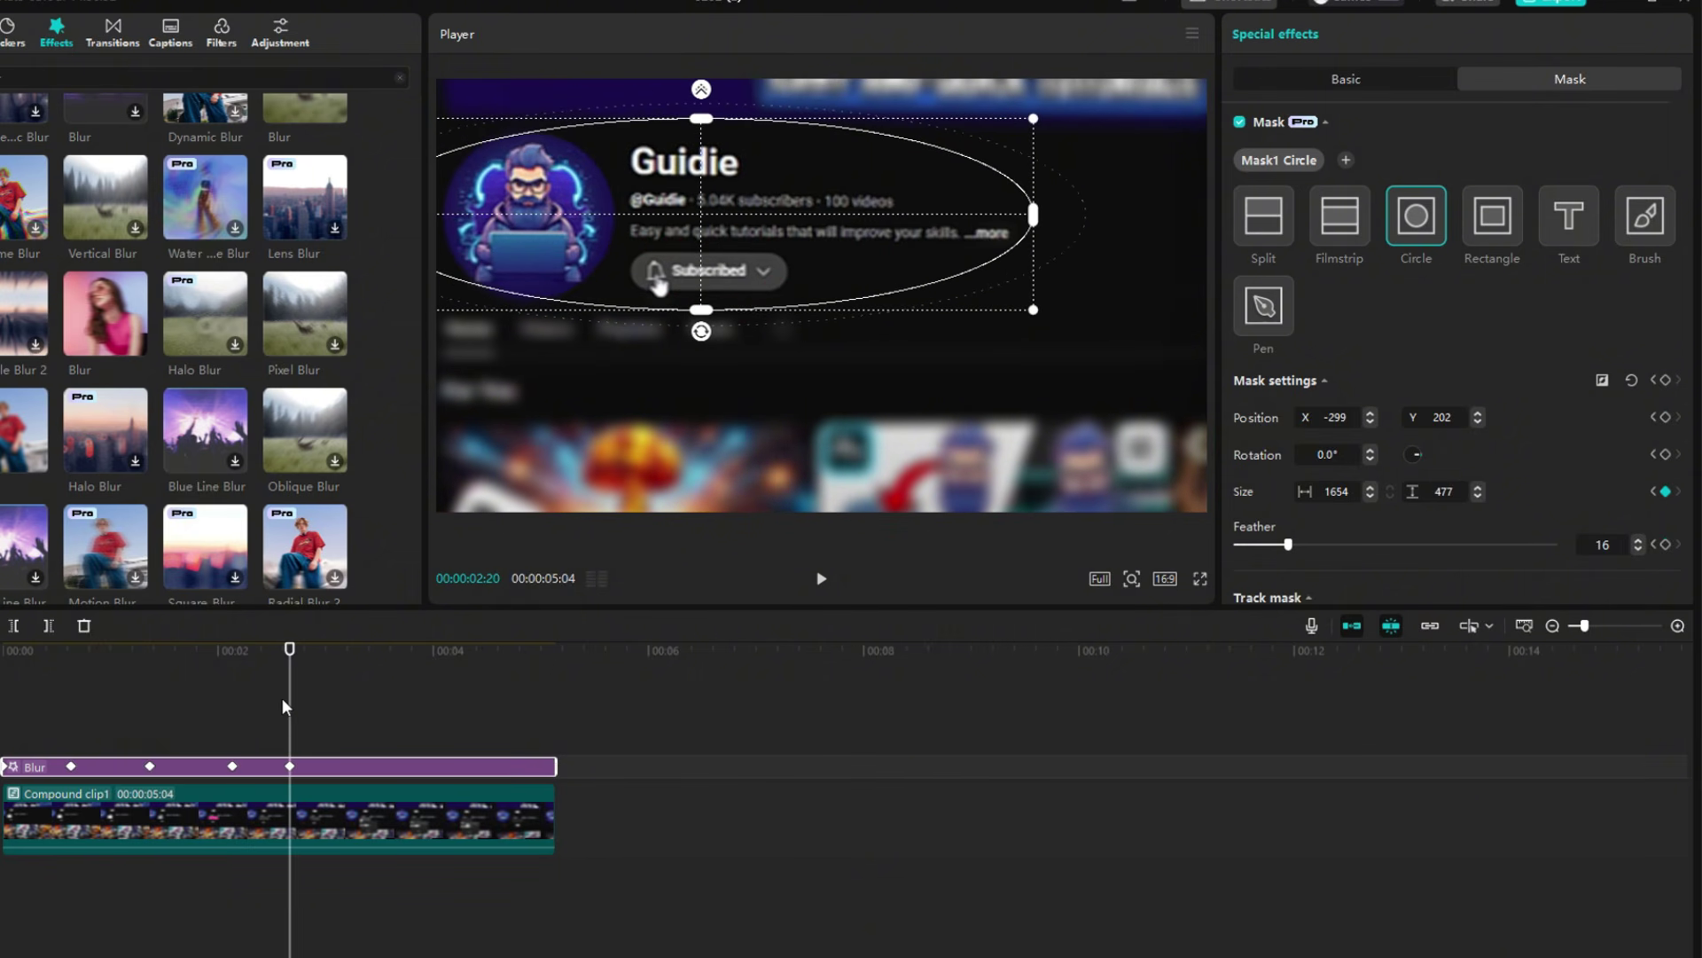
Keyframe the circle mask at 00:00:03:05, enlarged vertically to take in the dropdown menu under the Subscribed button
drag(289, 706, 343, 705)
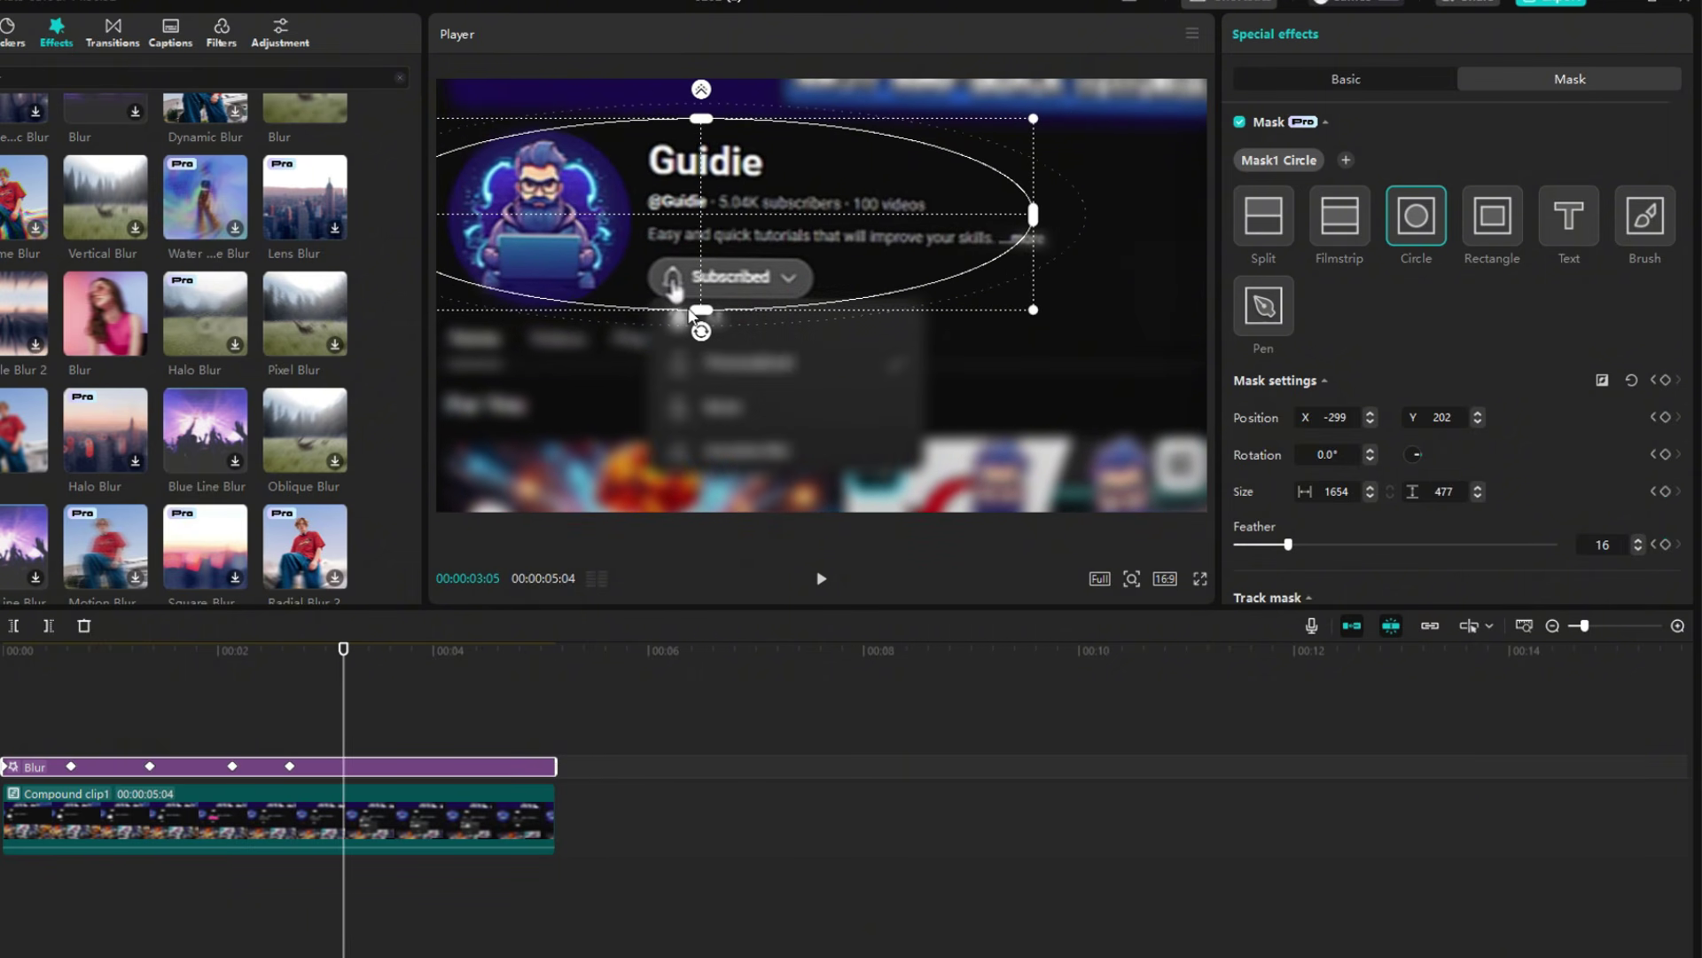
drag(702, 310, 745, 467)
Play back the masked animation and lower the Blur effect's strength to a subtle amount
click(1392, 78)
key(space)
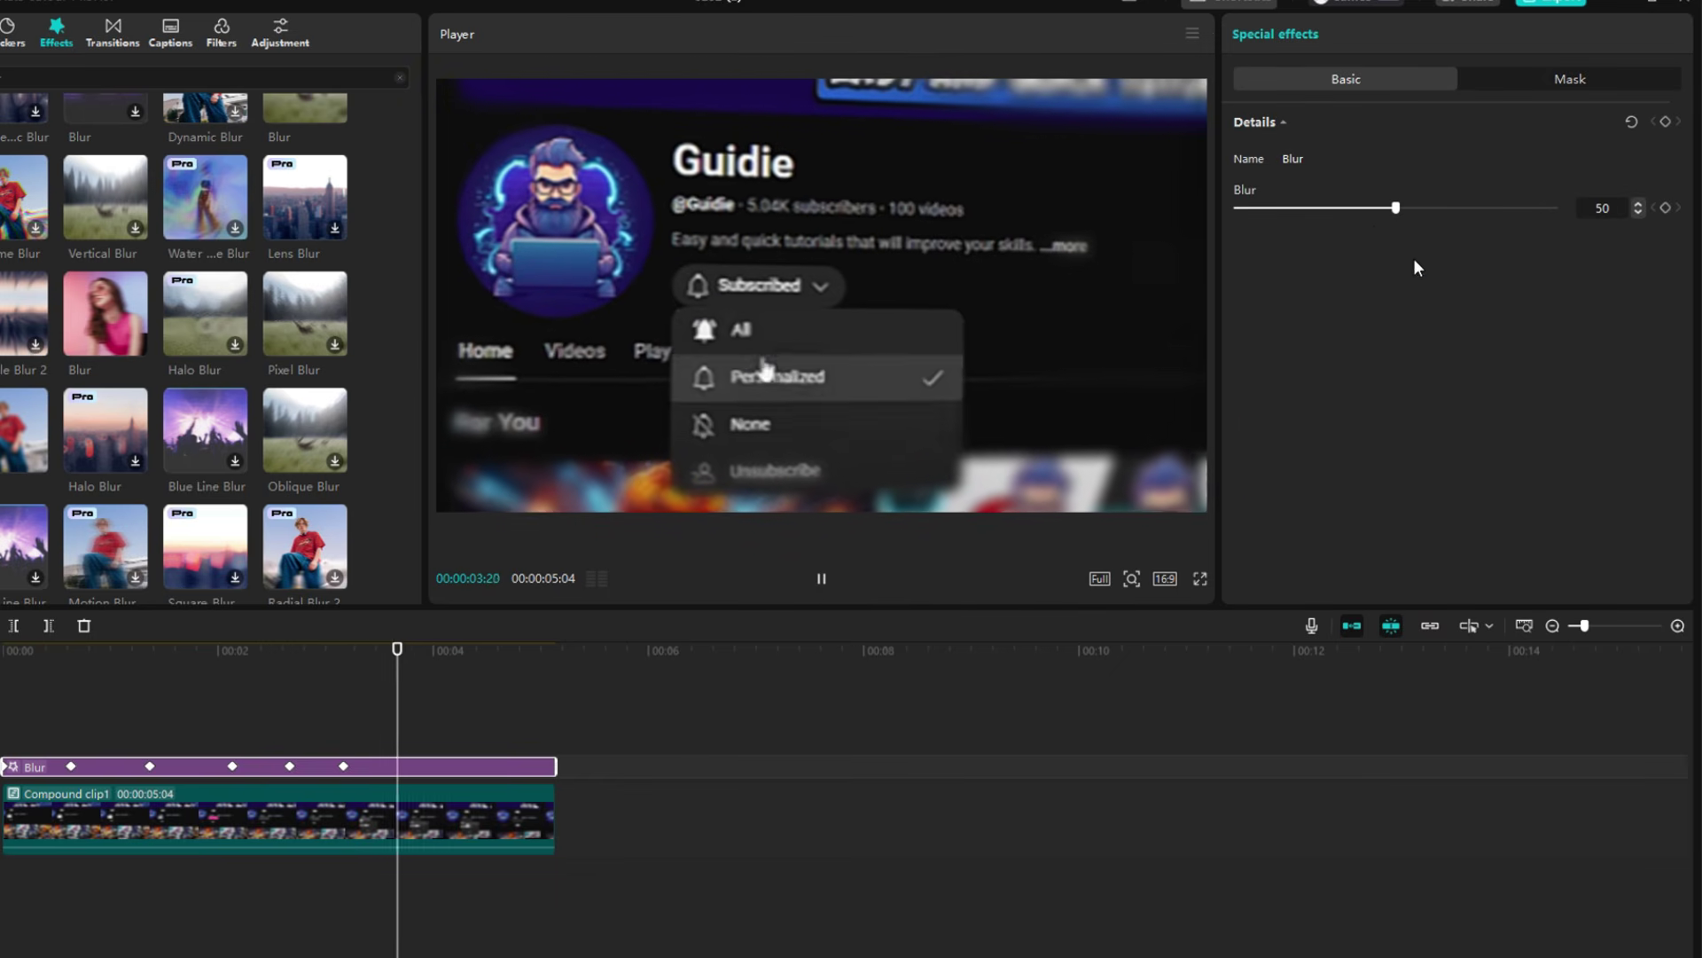
key(space)
drag(1332, 211, 1265, 213)
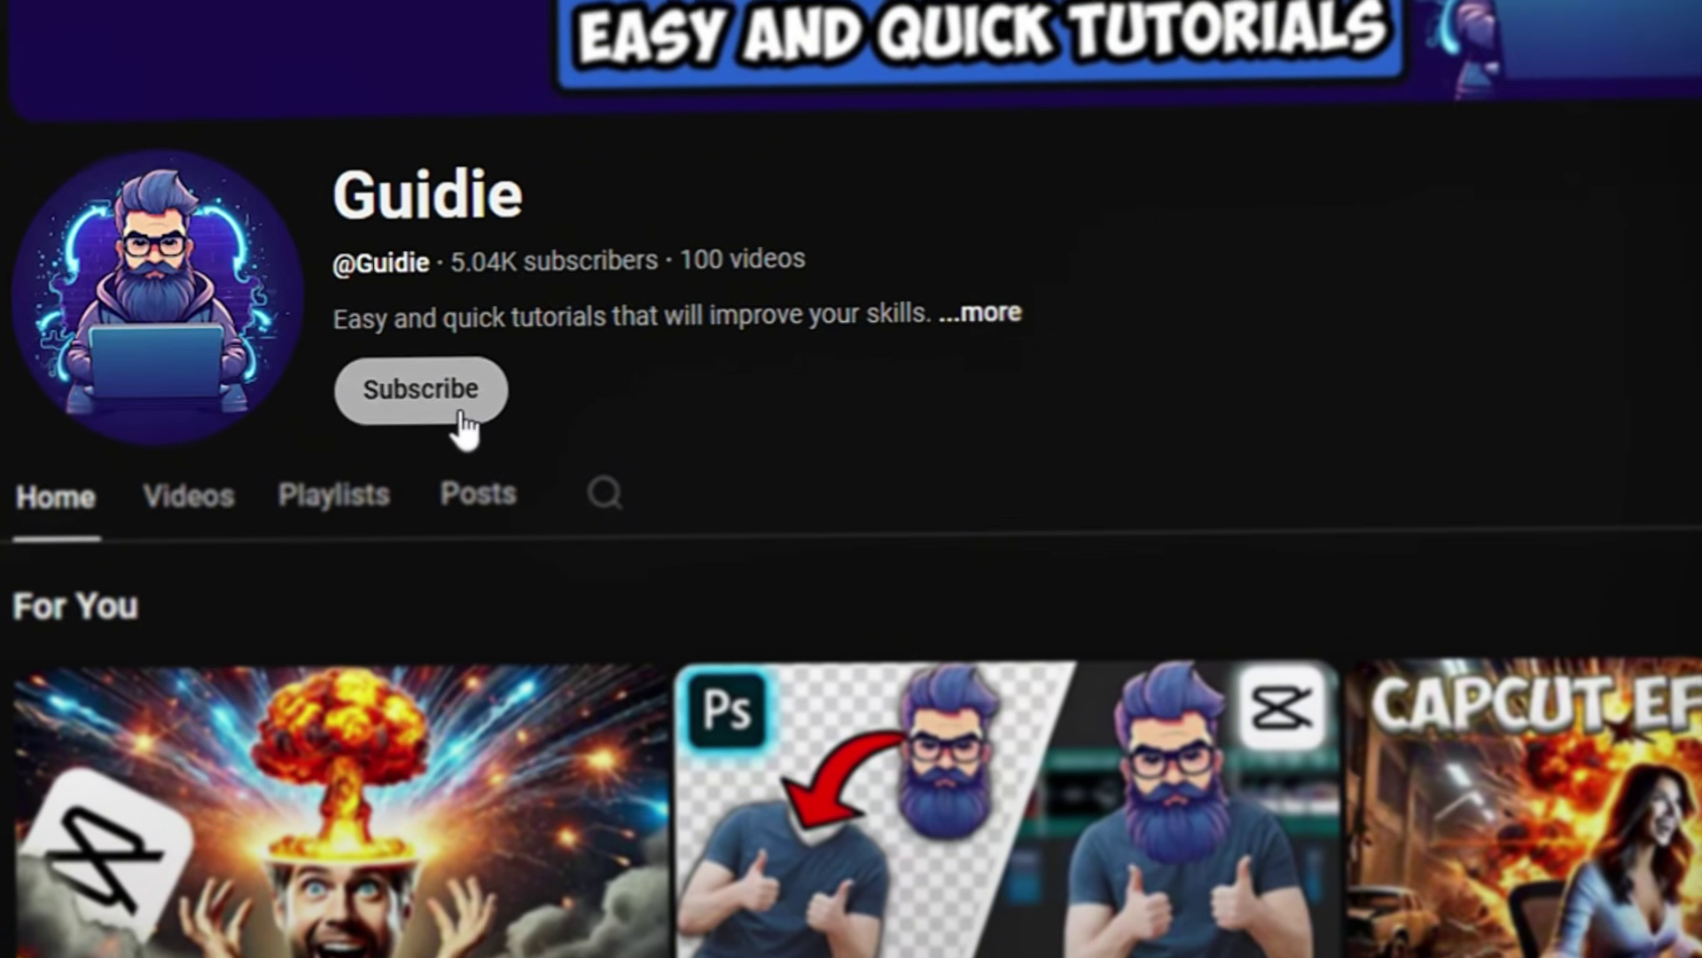
click(461, 410)
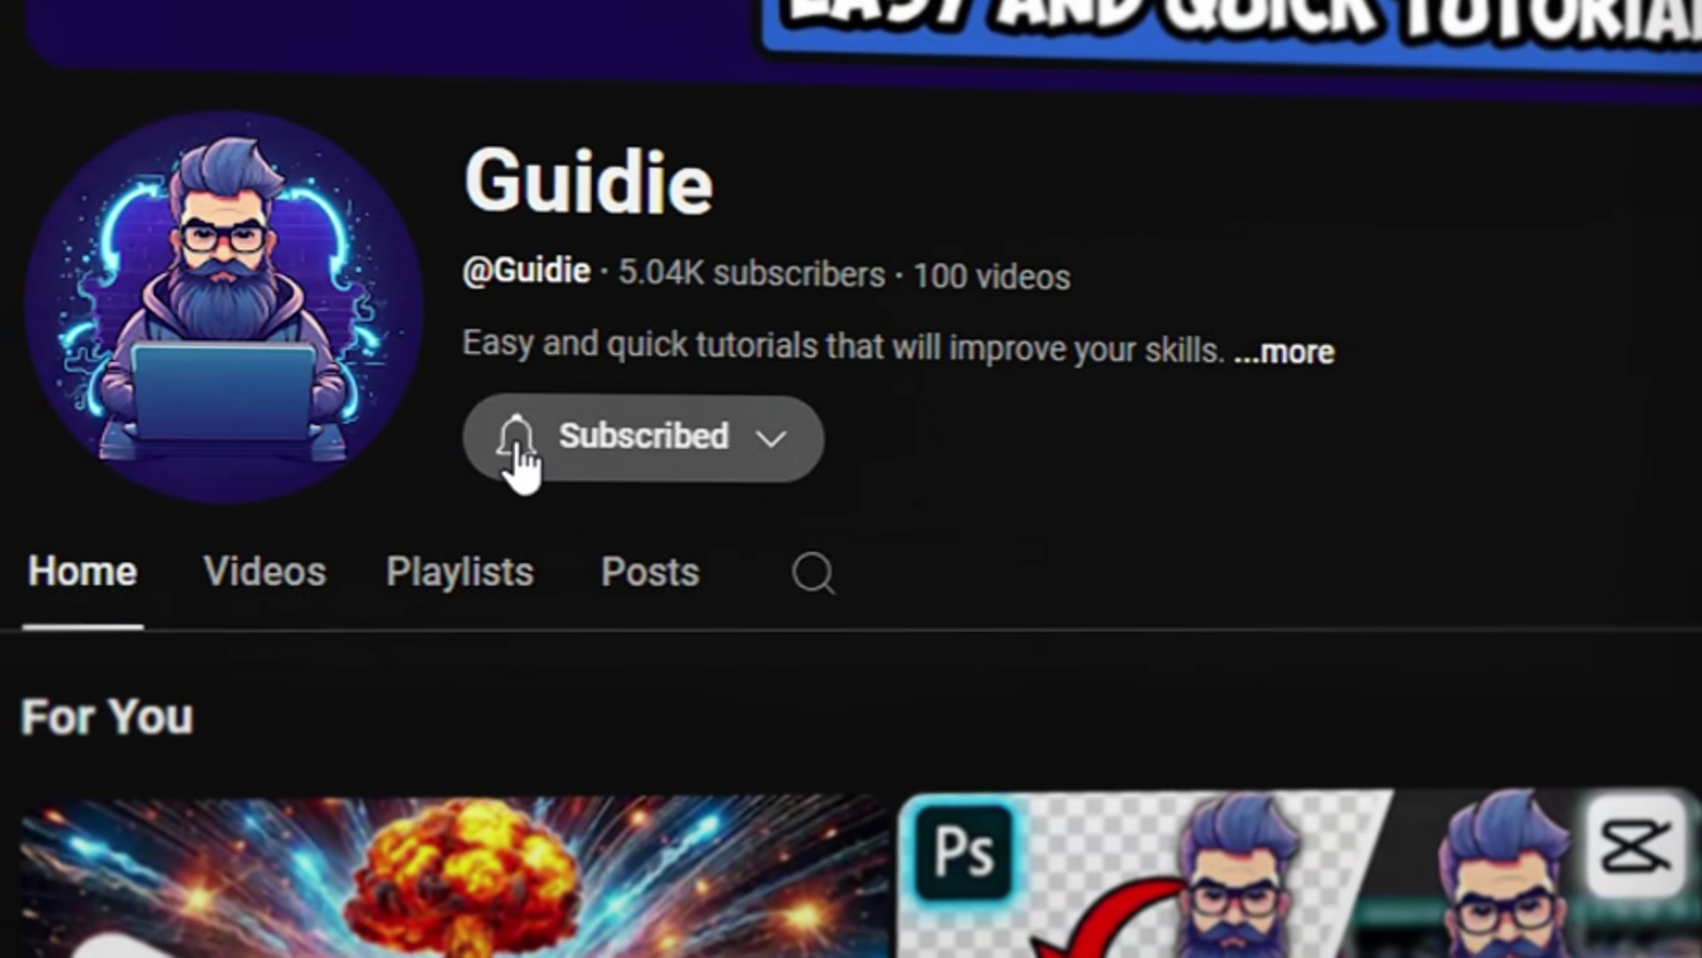
click(518, 461)
click(659, 568)
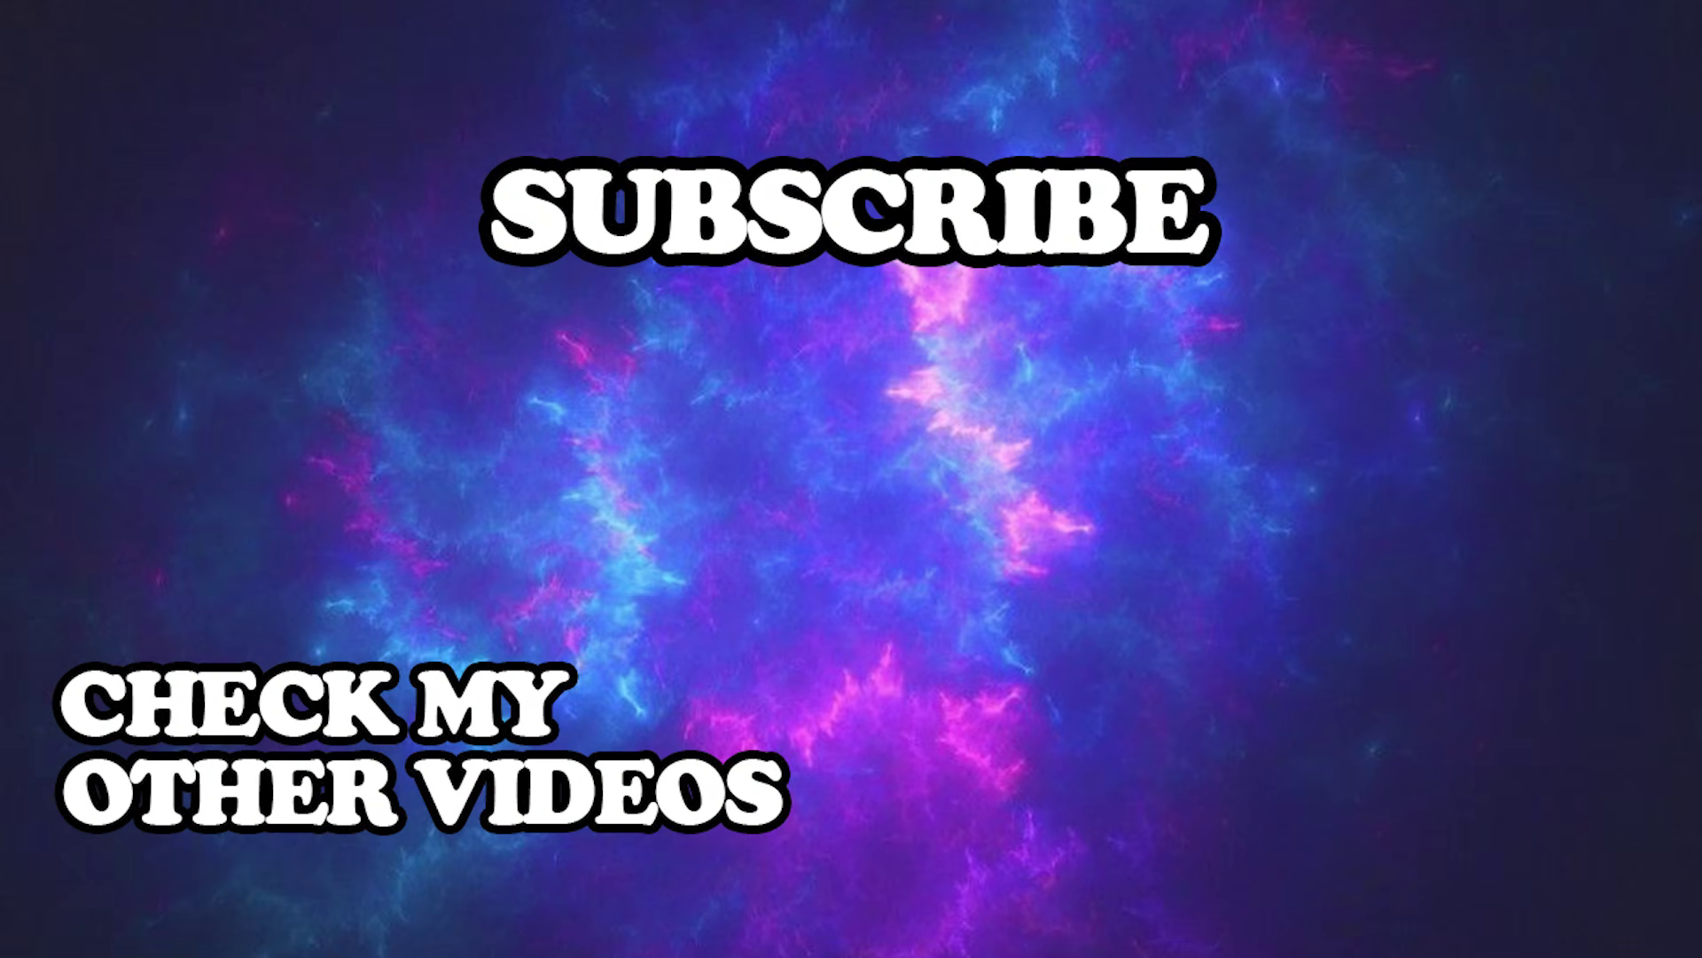